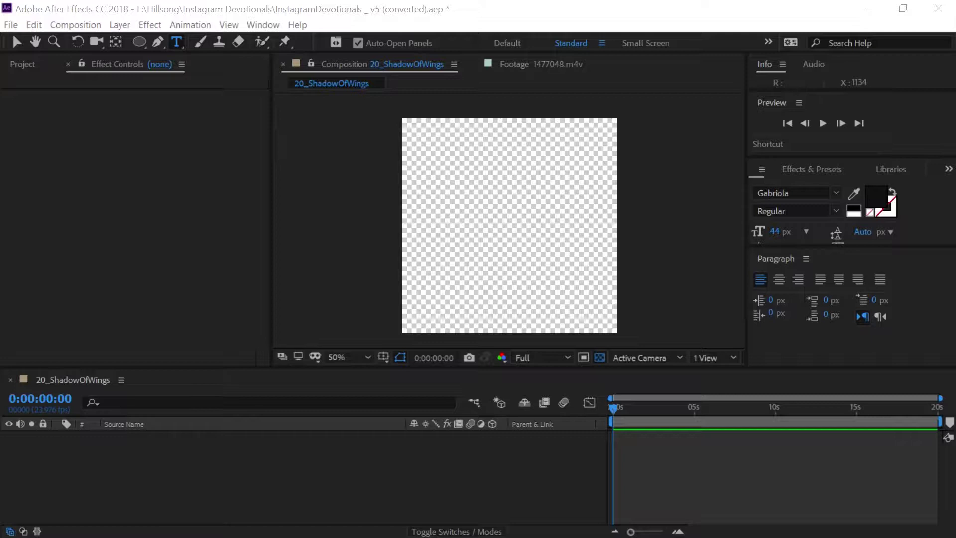
- Add Dove Image.jpg to the 20_ShadowOfWings timeline at original size, undoing a trial corner scale
left_click_drag(941, 218, 639, 483)
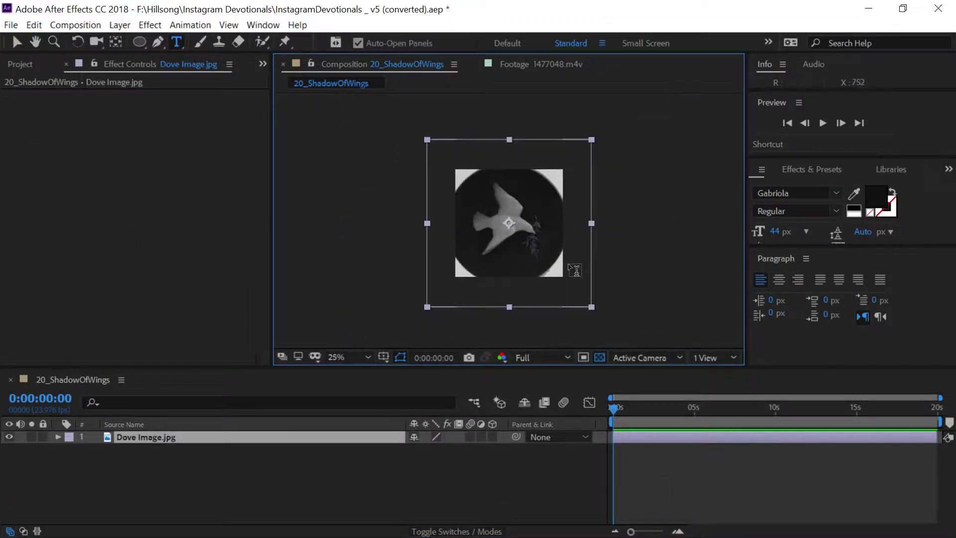
left_click(16, 41)
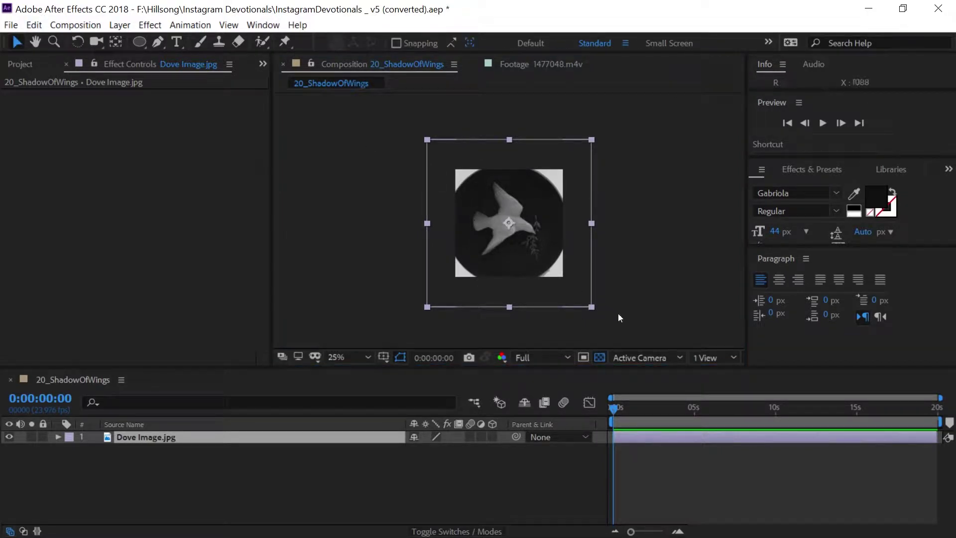
left_click_drag(592, 308, 572, 290)
key("ctrl+z")
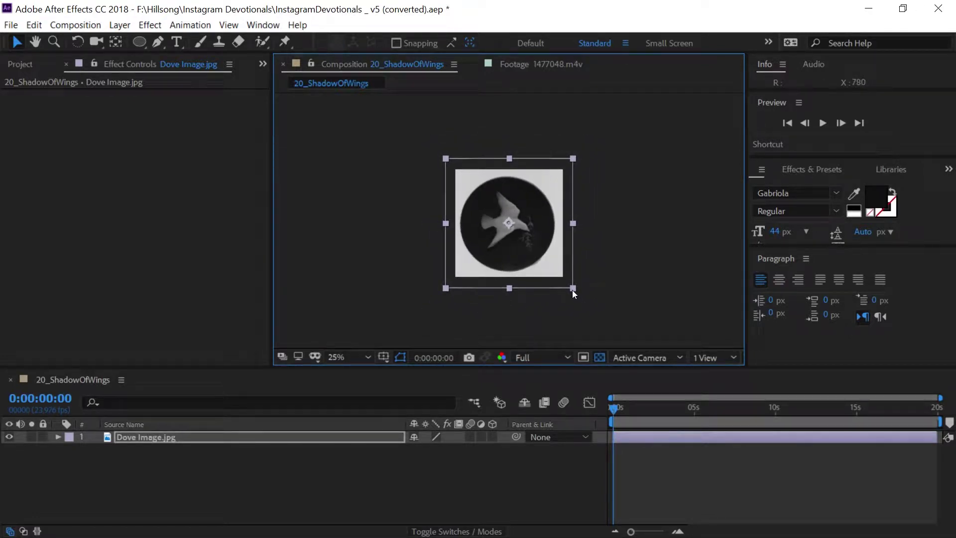
key("period")
key("period")
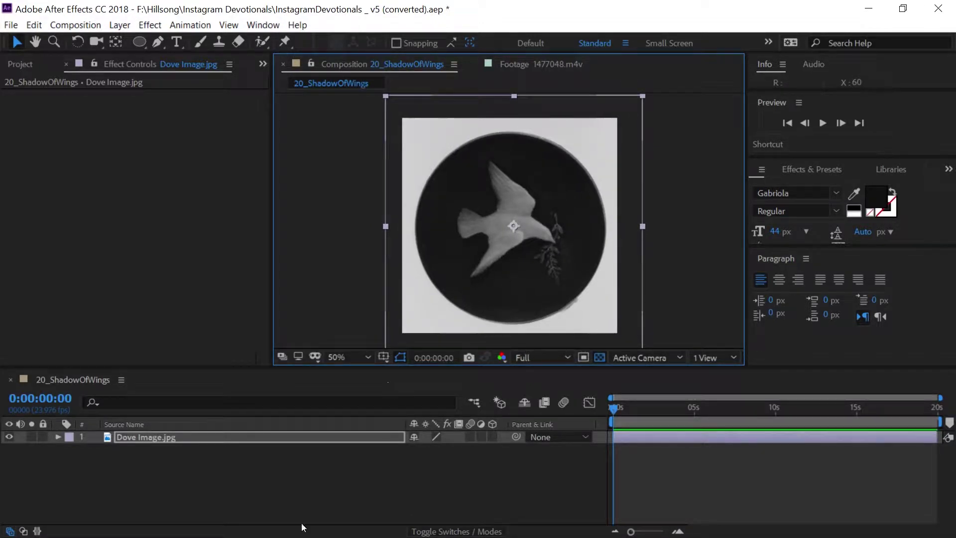
- Create White Solid 29 and move it beneath the Dove Image.jpg layer
right_click(296, 502)
mouse_move(349, 354)
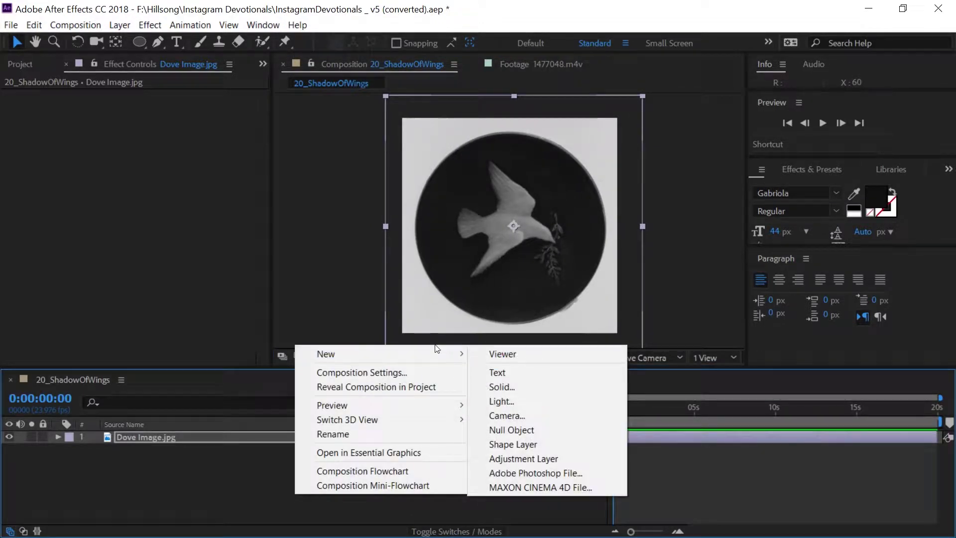
left_click(518, 384)
left_click(394, 434)
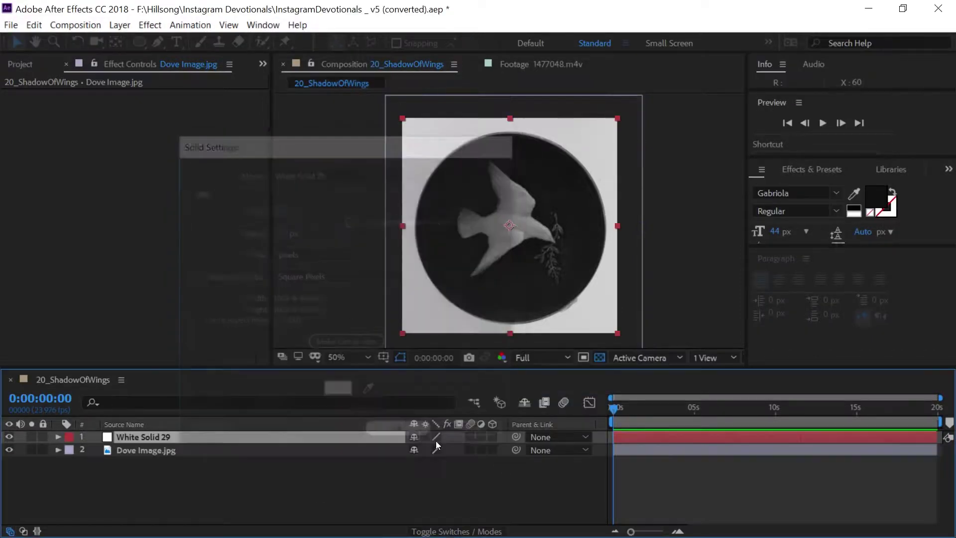
left_click_drag(357, 438, 361, 452)
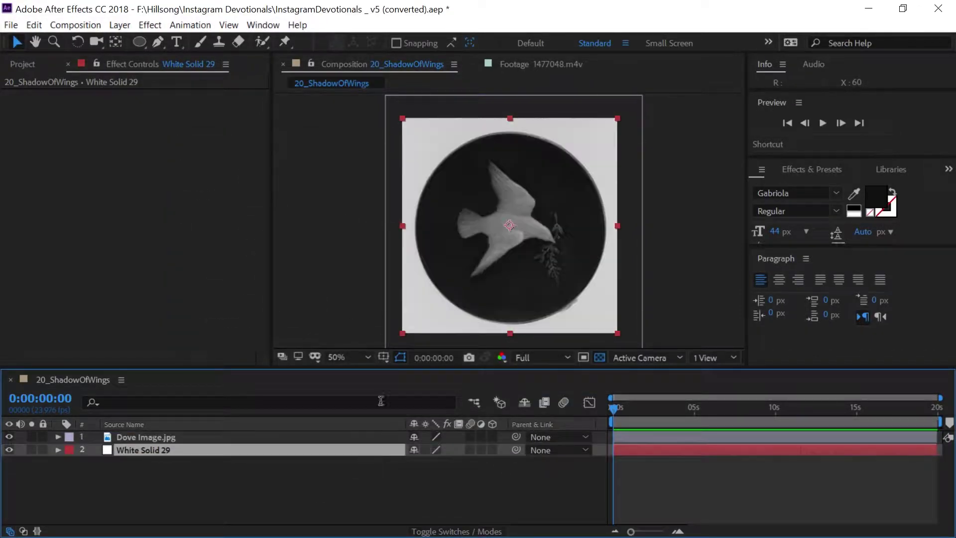
left_click(634, 437)
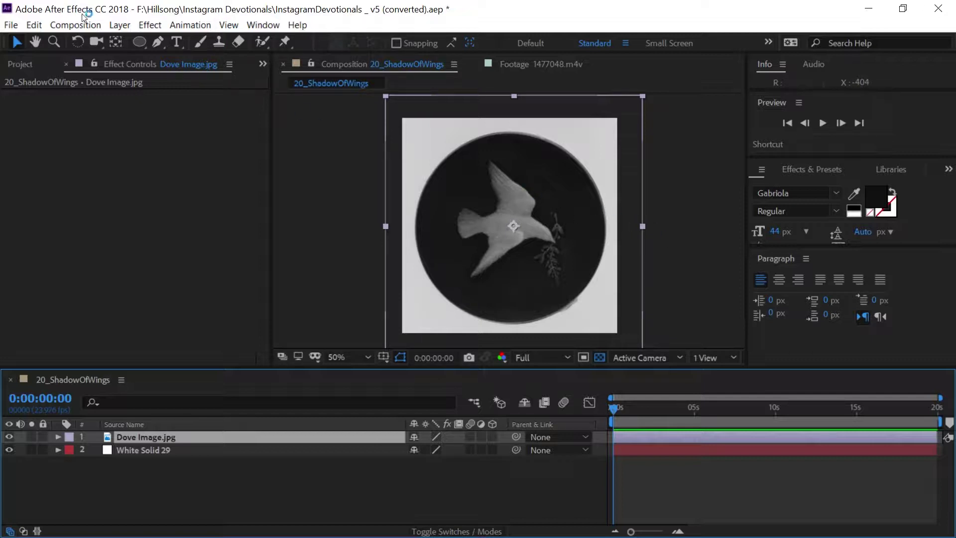
- Draw a circular ellipse mask on Dove Image.jpg and position it over the dove
left_click(139, 42)
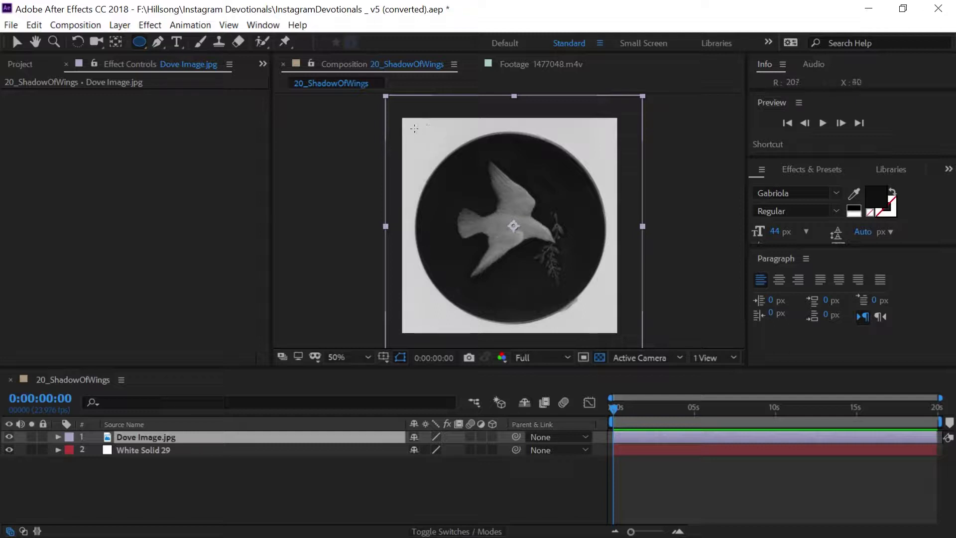
left_click_drag(414, 128, 572, 302)
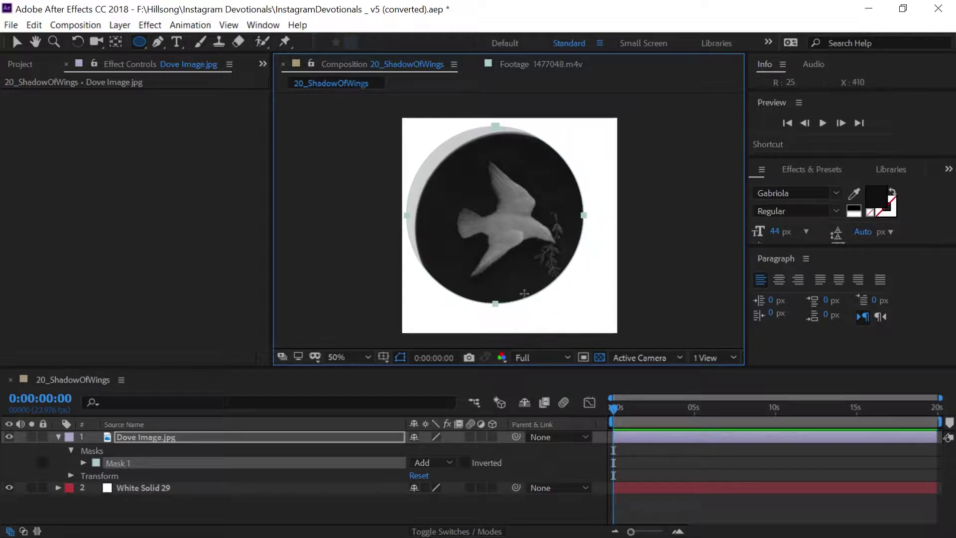
key("v")
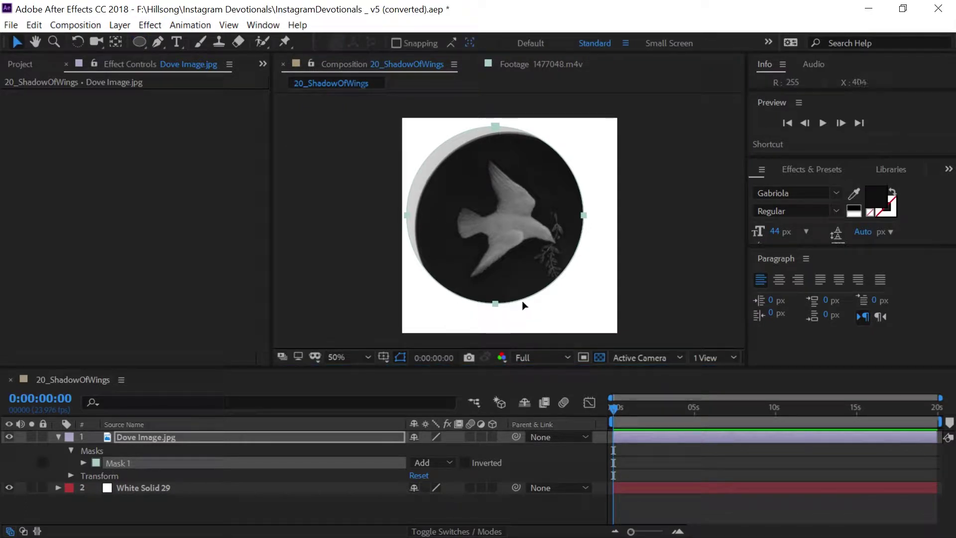
left_click_drag(523, 302, 536, 310)
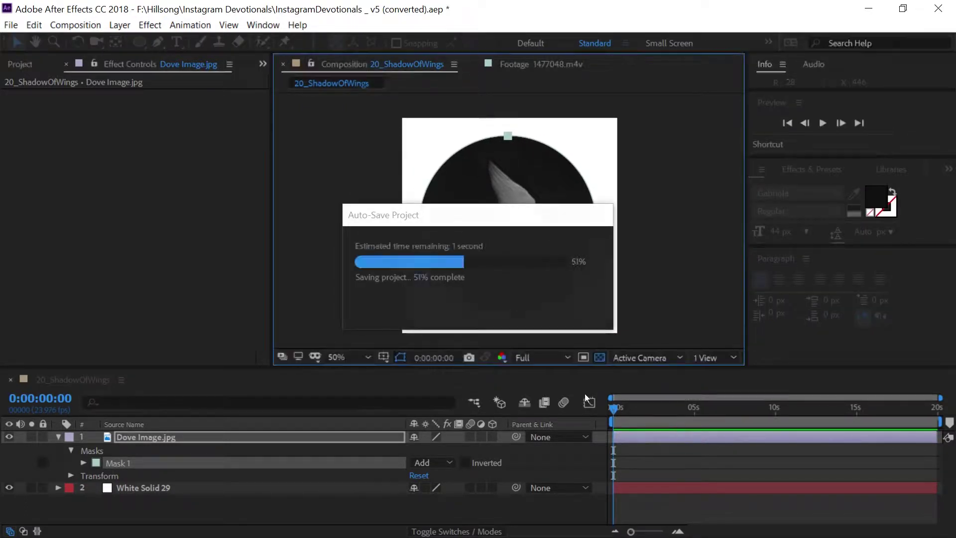
- Nudge the dove layer one pixel left and one pixel down within the circle
left_click(646, 439)
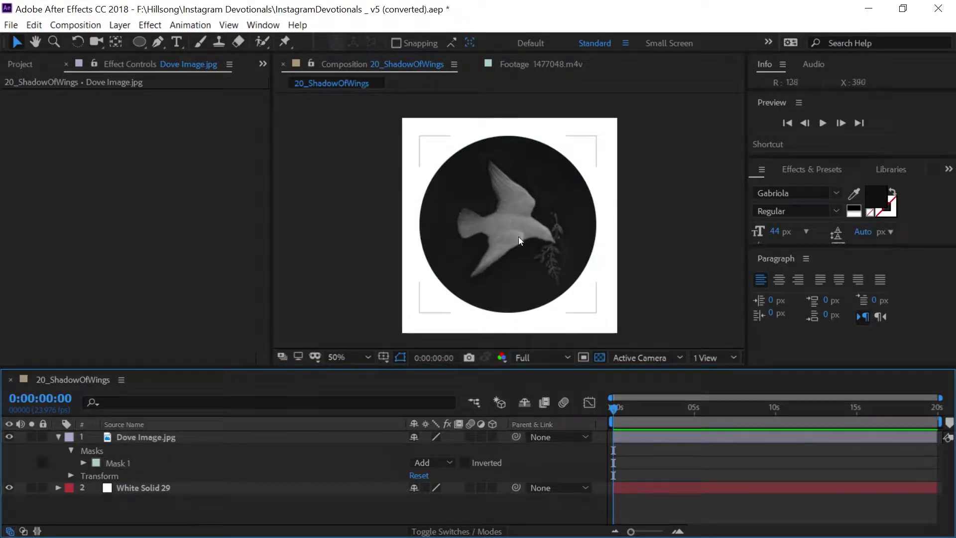
left_click(518, 237)
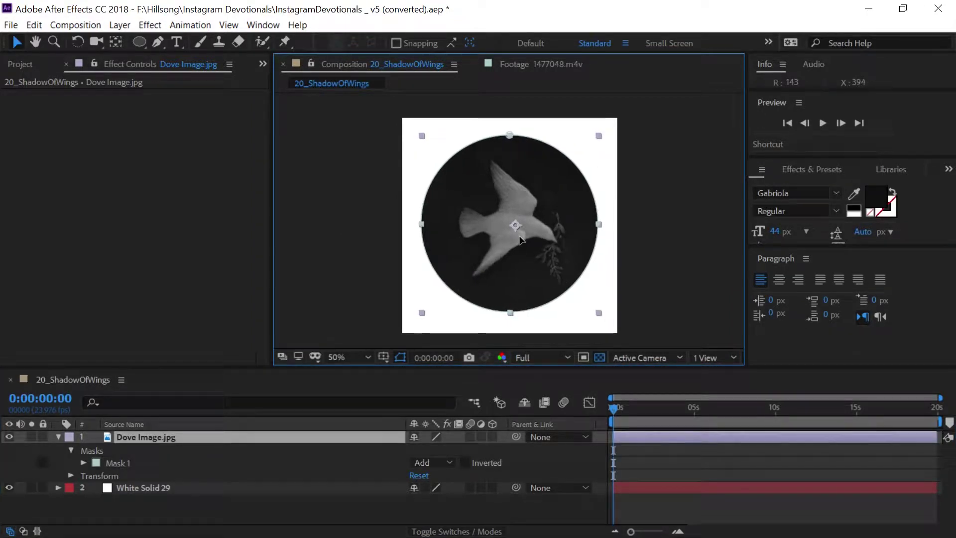
key("Left")
key("Down")
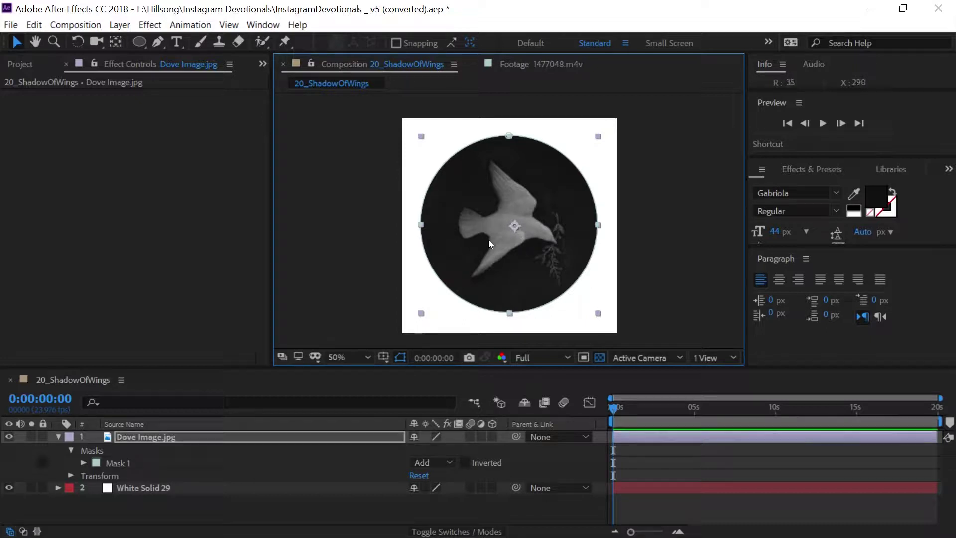
scroll(497, 265, "up", 4)
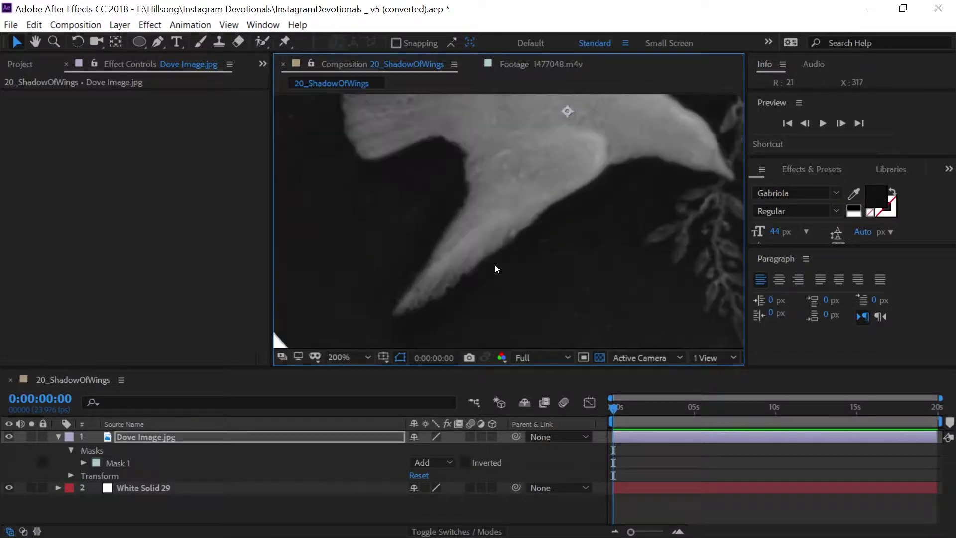
scroll(495, 265, "down", 2)
scroll(485, 269, "down", 1)
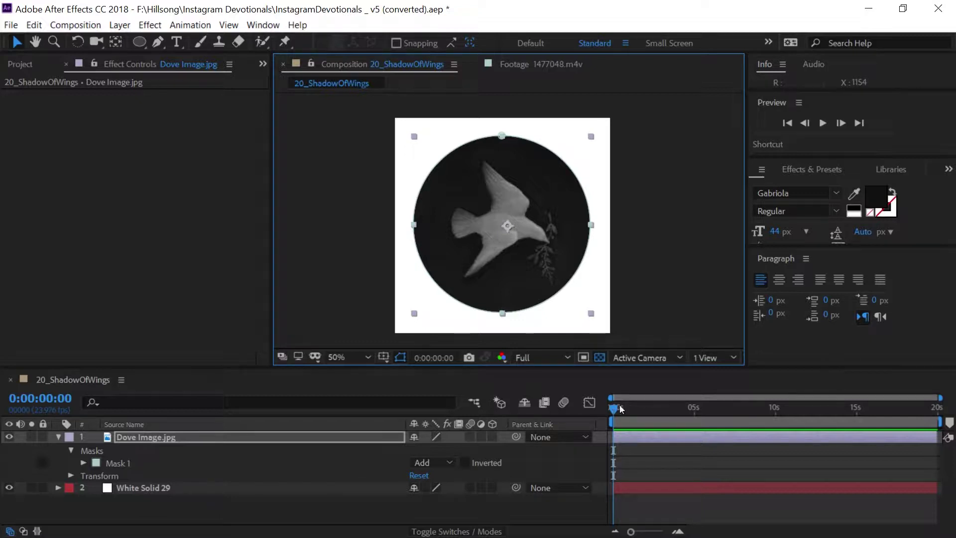
- Add a paragraph text layer at the circle's upper left reading 'Hide me'
left_click(812, 169)
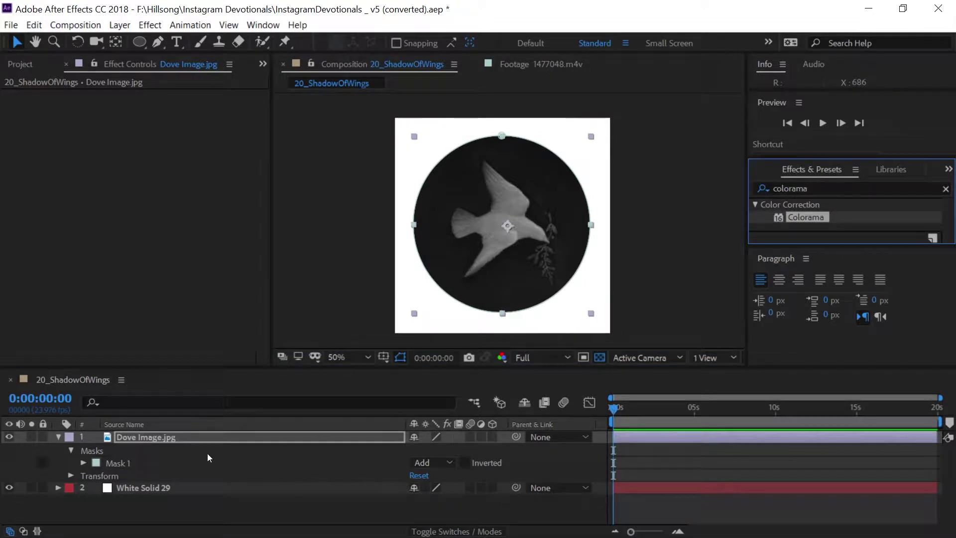
left_click(149, 503)
right_click(150, 504)
mouse_move(211, 364)
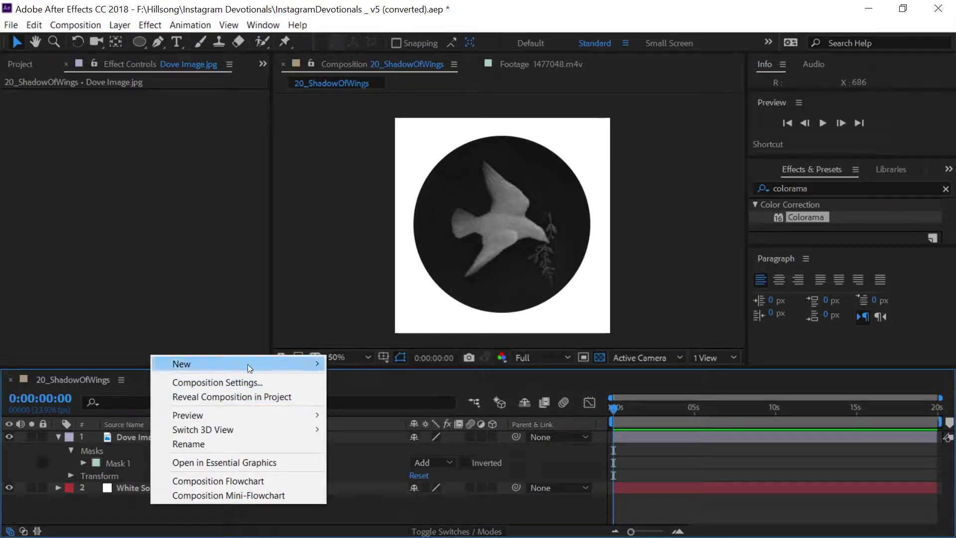
left_click(175, 42)
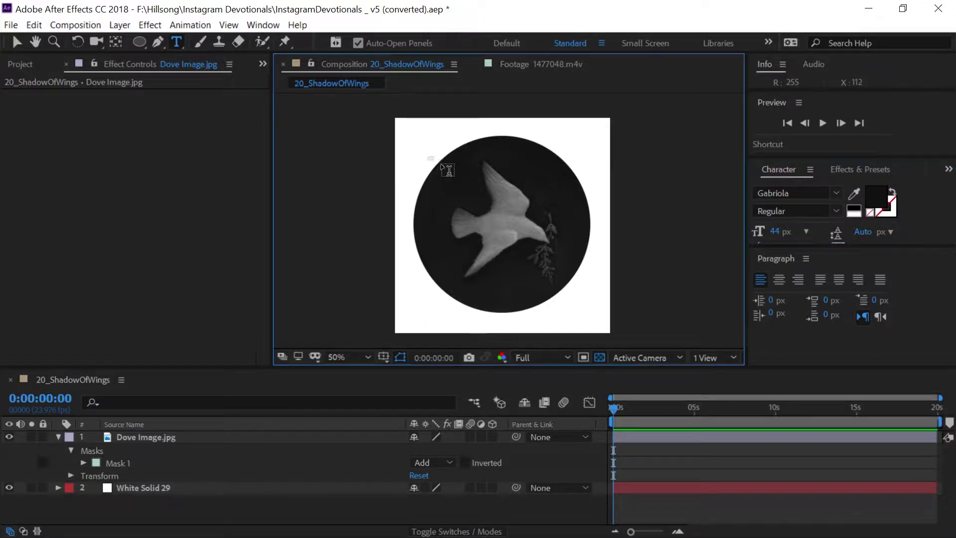
left_click_drag(428, 157, 481, 192)
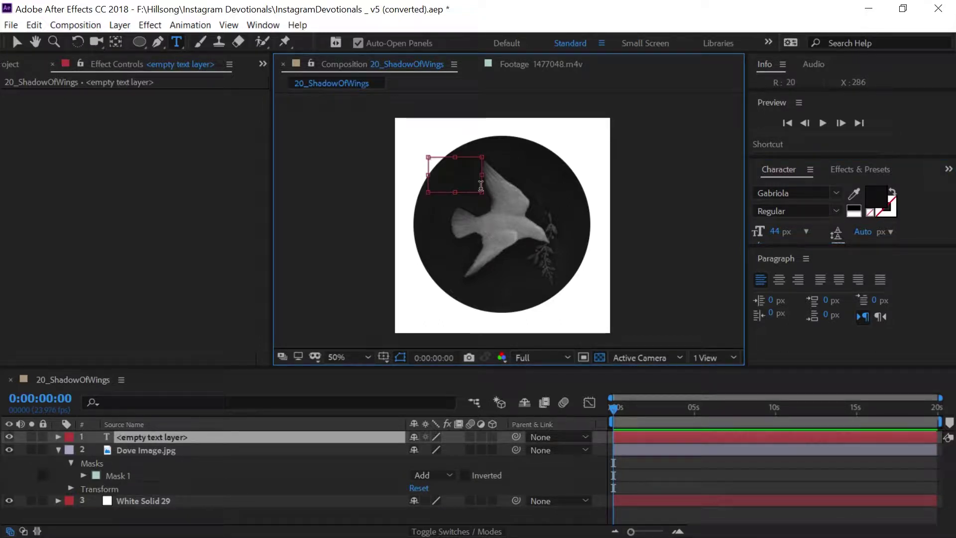
type("Hide me")
- Make the text white, split it into HIDE and ME on two lines, and fit the box
key("ctrl+a")
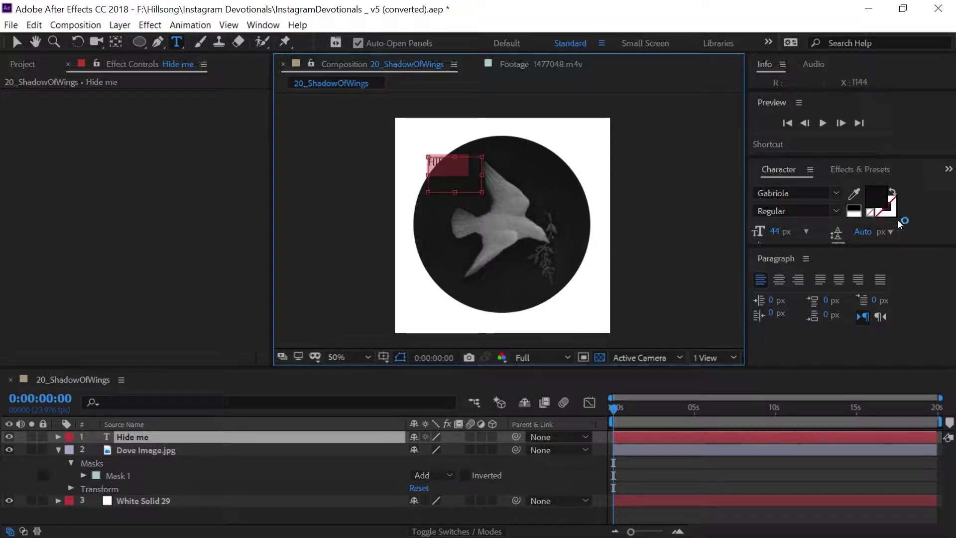
left_click(876, 197)
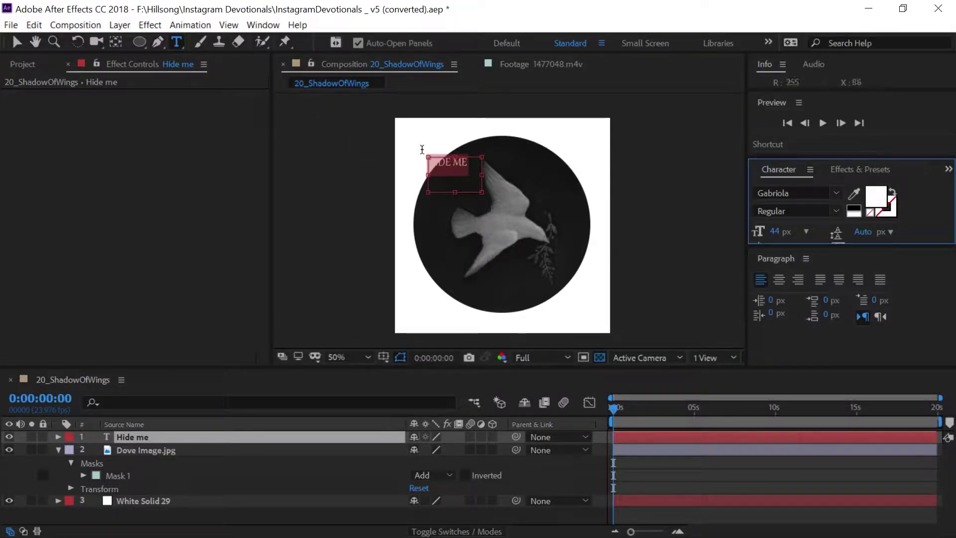
left_click_drag(427, 157, 432, 168)
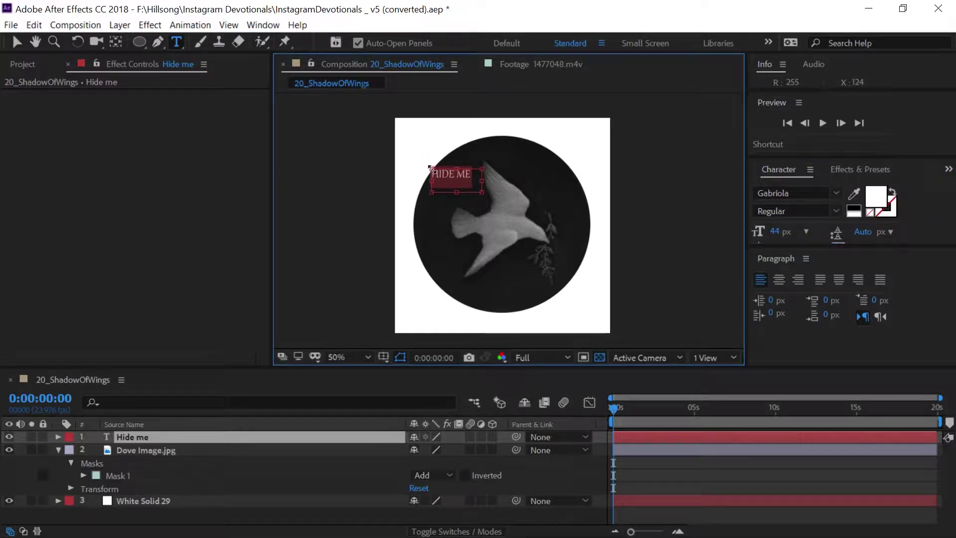
left_click(457, 174)
key("Return")
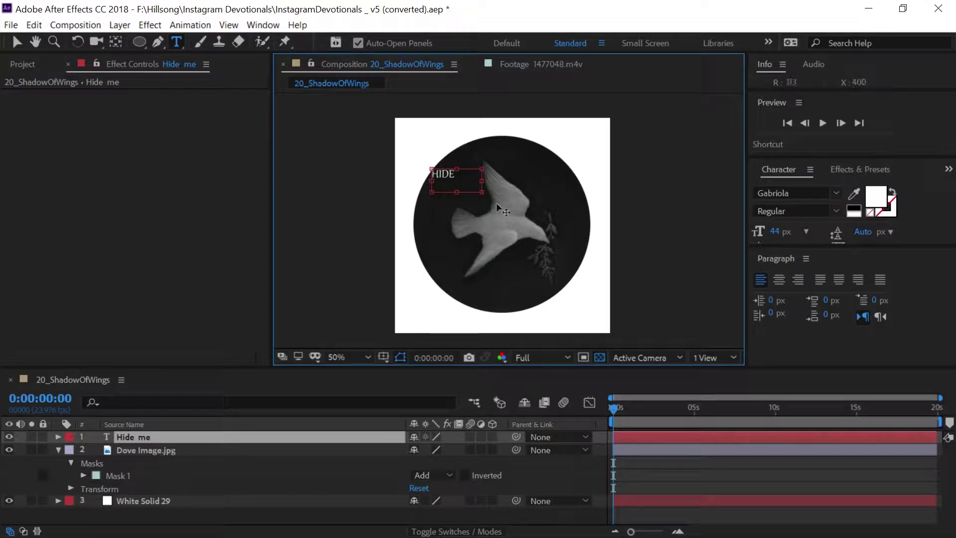
mouse_move(456, 192)
left_mouse_down()
mouse_move(456, 204)
mouse_move(464, 187)
left_mouse_up()
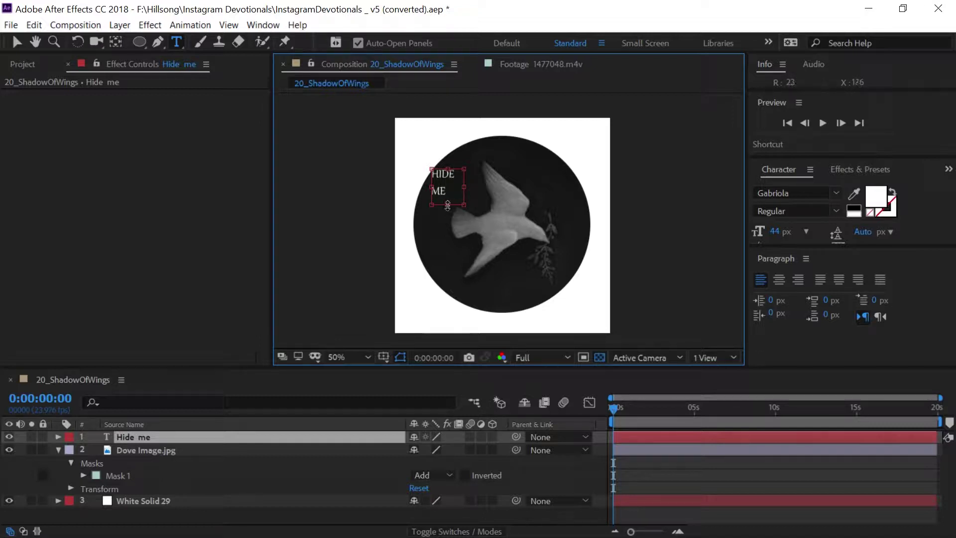
left_click_drag(448, 206, 437, 203)
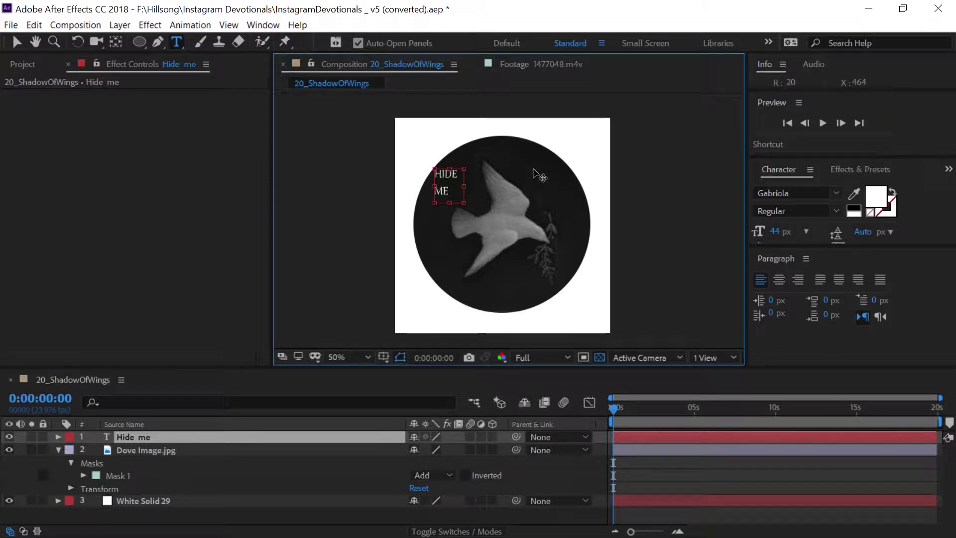
key("Escape")
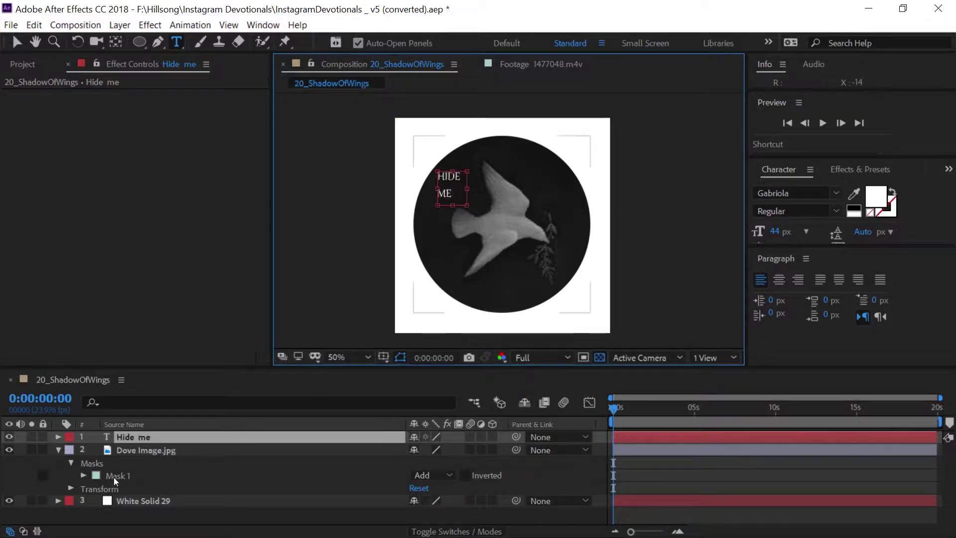
- Duplicate the Hide me layer, move it to Position X 560, and right-align it
left_click(134, 439)
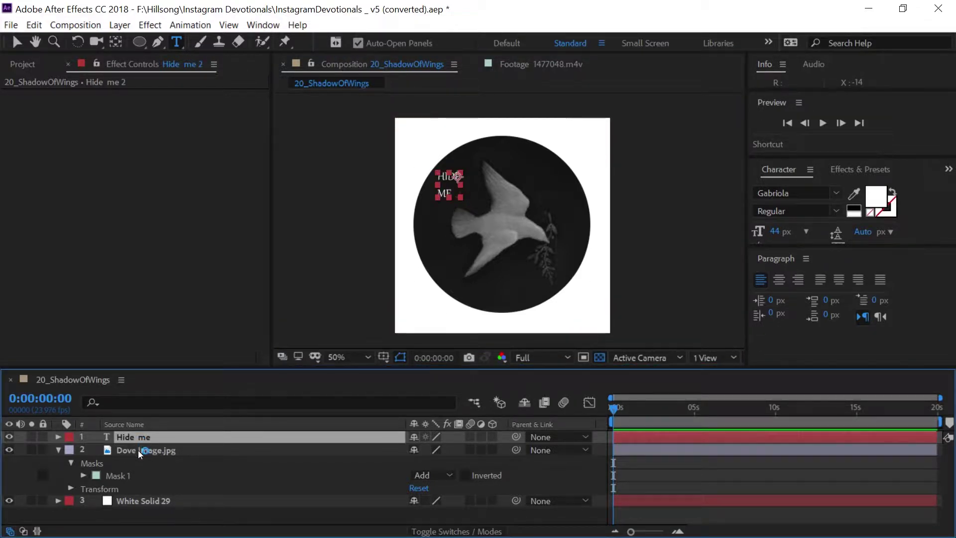
key("ctrl+d")
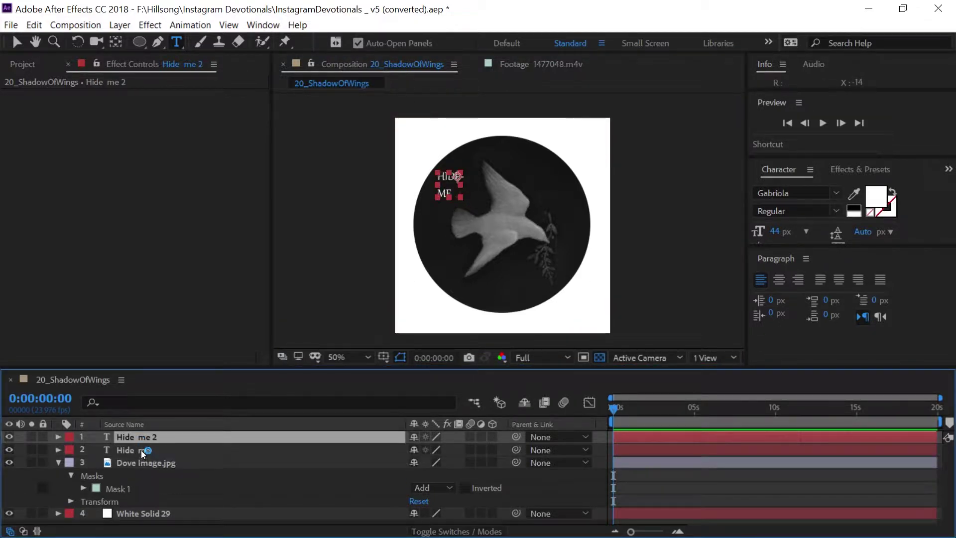
left_click(58, 437)
left_click(70, 462)
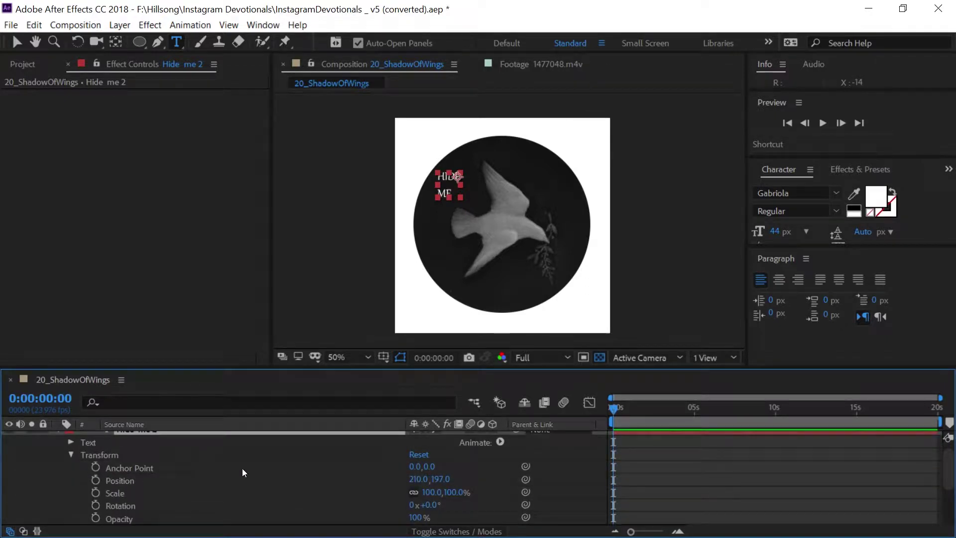
left_click_drag(419, 478, 680, 478)
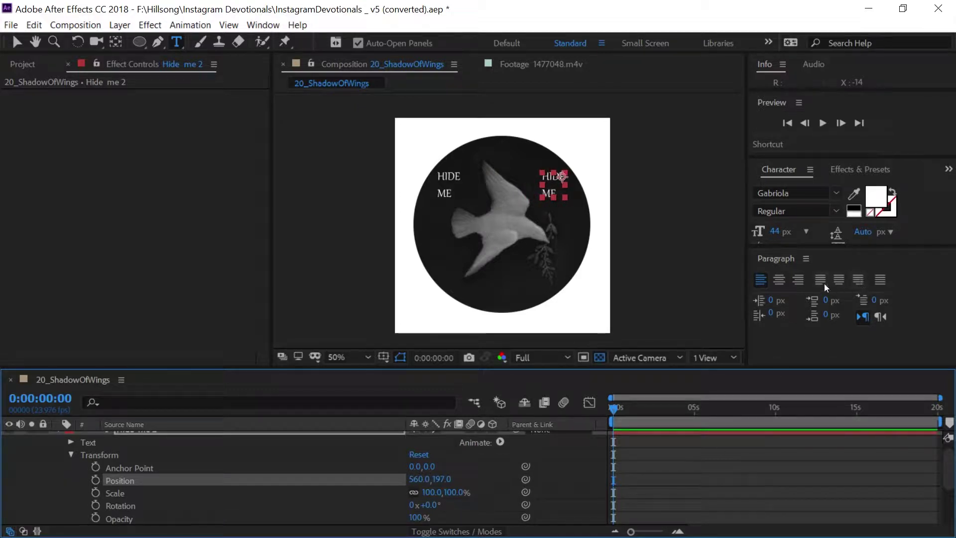
left_click(798, 280)
- Retype the copy as 'In / the / Shadow' on separate lines and resize its text box to fit
left_click(560, 178)
key("ctrl+a")
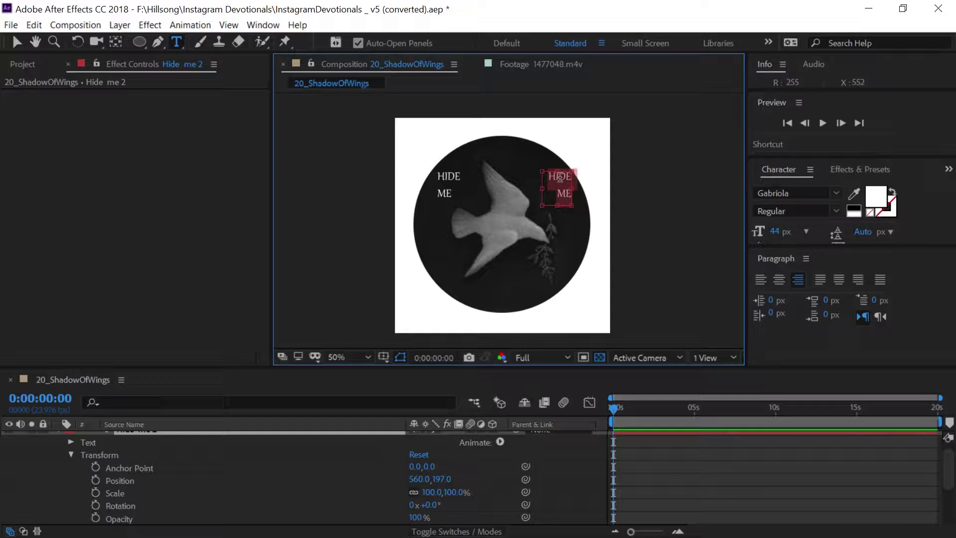
type("In")
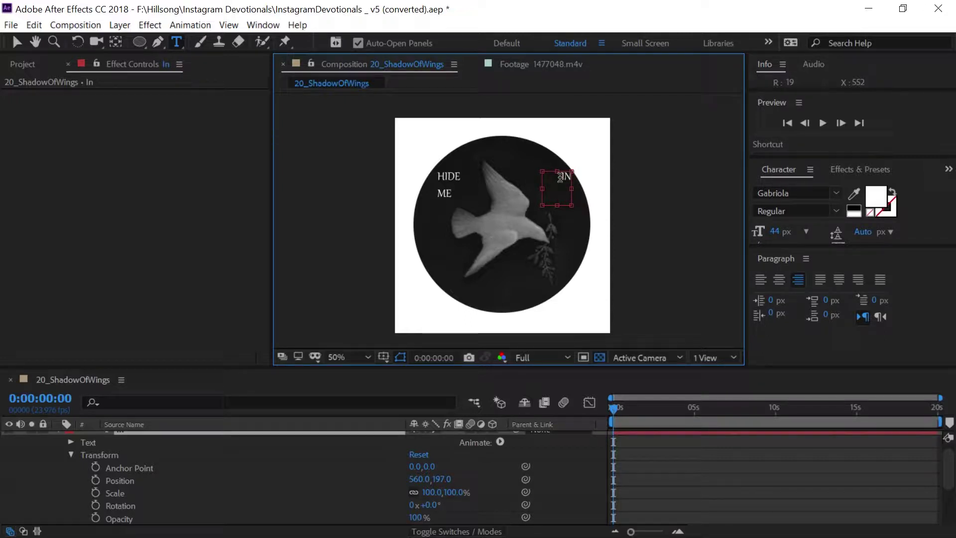
key("Return")
type("the")
key("Return")
type("Shadow")
left_click_drag(542, 204, 526, 223)
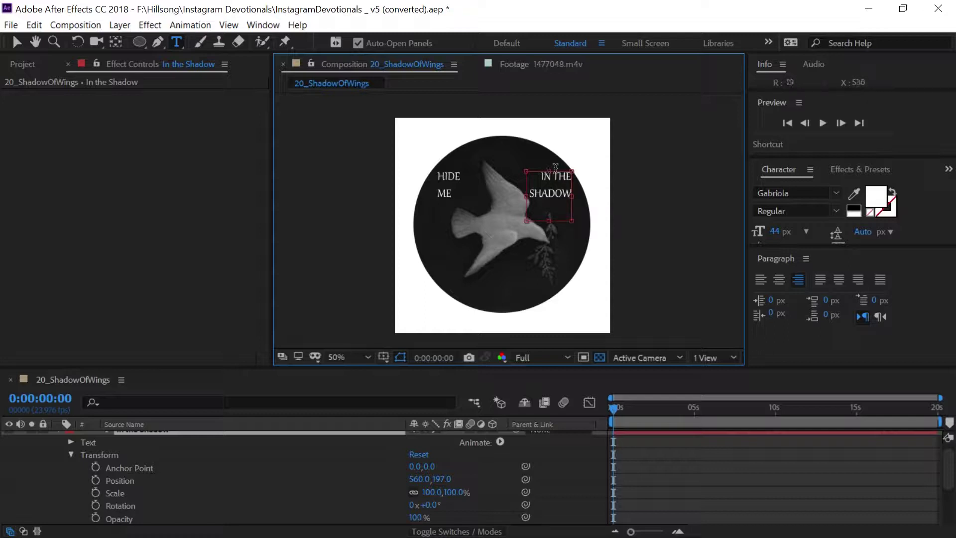
left_click_drag(526, 171, 523, 164)
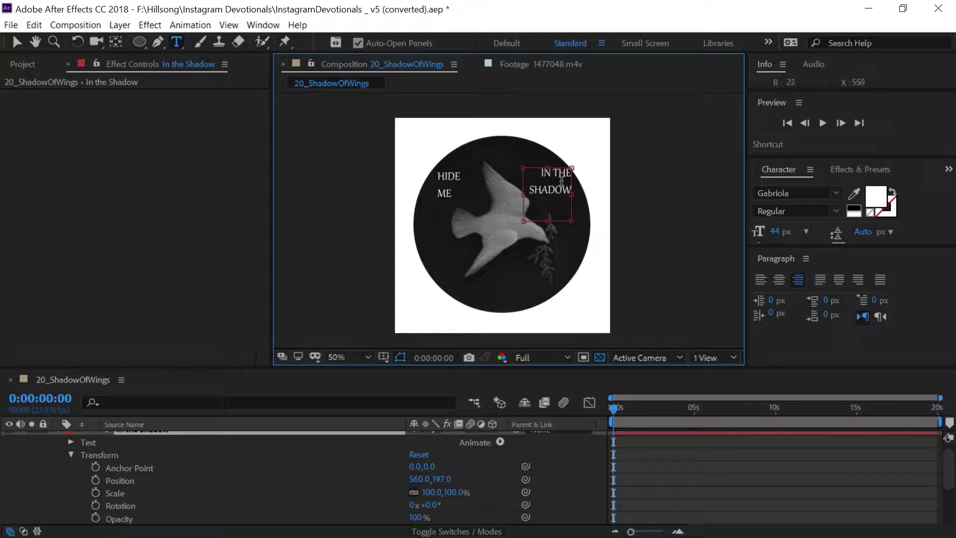
key("ctrl+z")
left_click_drag(527, 221, 524, 201)
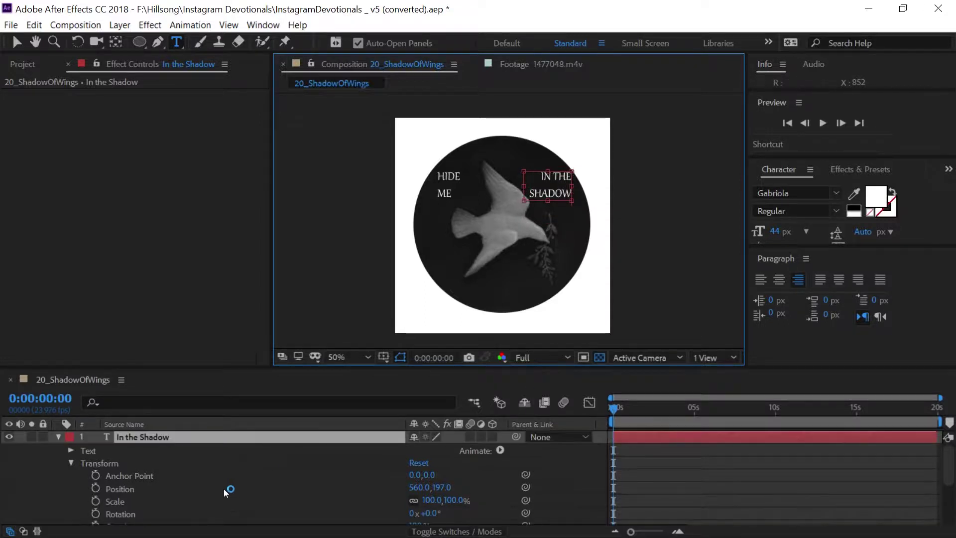
- Nudge both text layers up, then duplicate them and move the copies into the circle's lower half
left_click(58, 437)
left_click(148, 449, "shift")
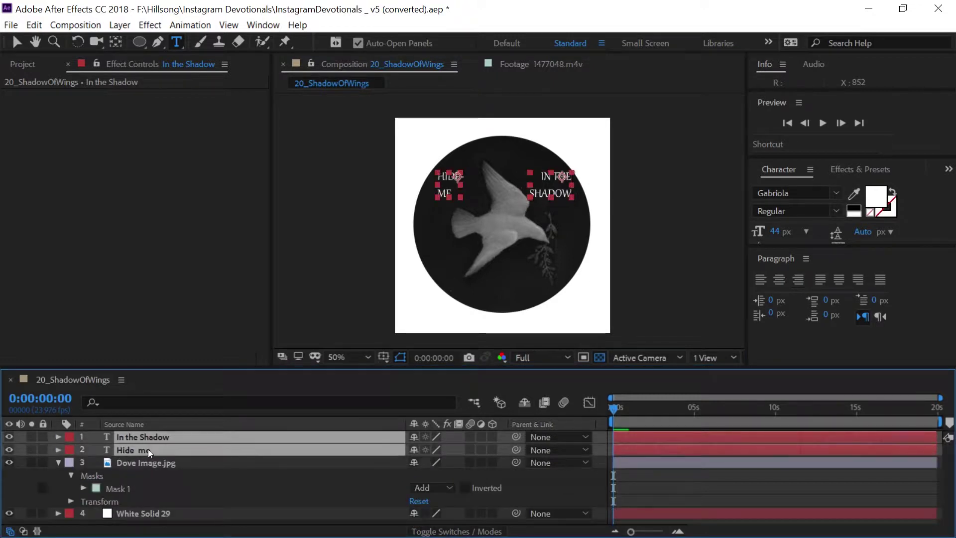
left_click(17, 43)
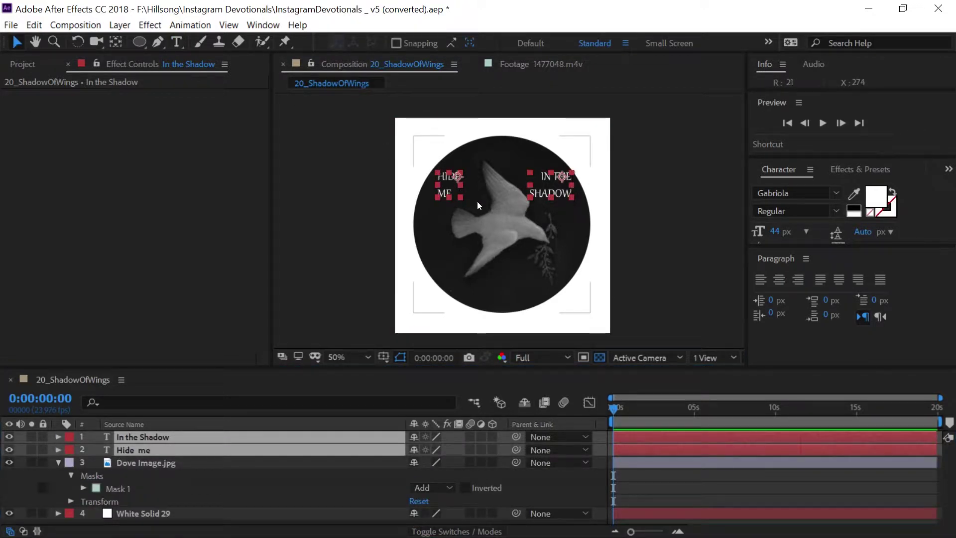
key("slash")
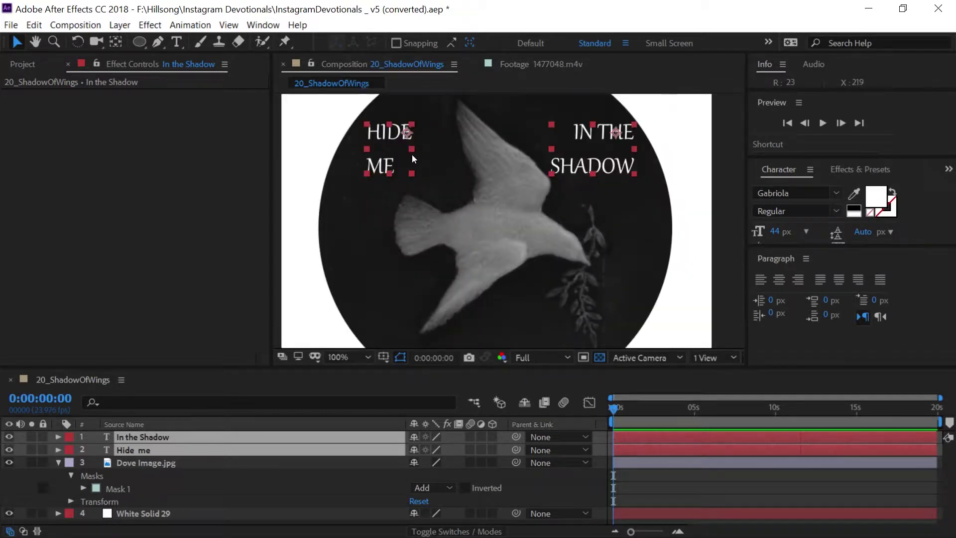
left_click_drag(411, 155, 409, 153)
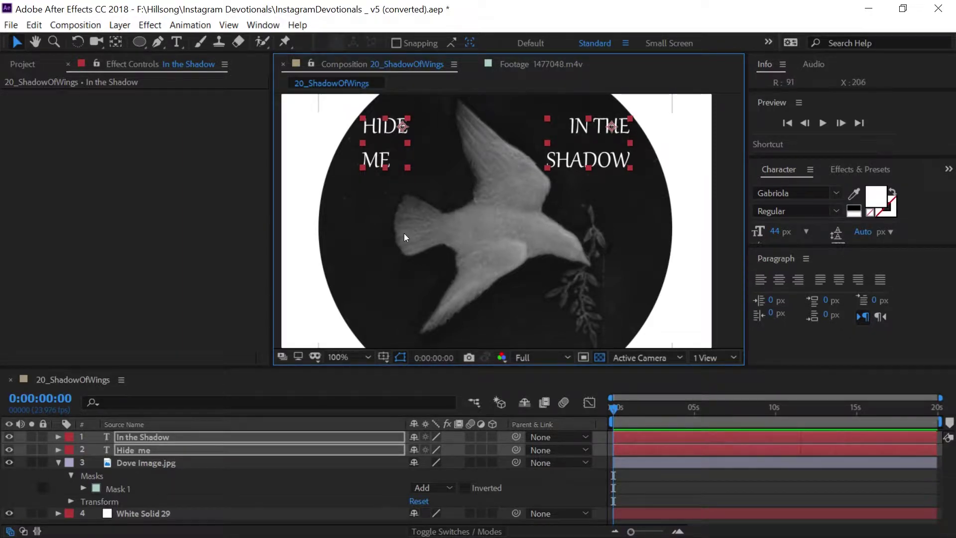
key("ctrl+d")
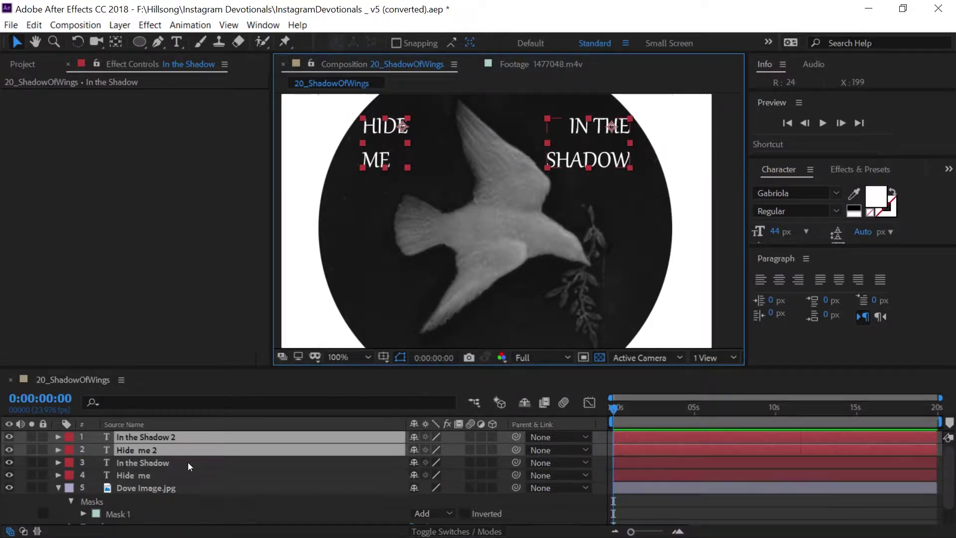
left_click_drag(407, 153, 417, 309)
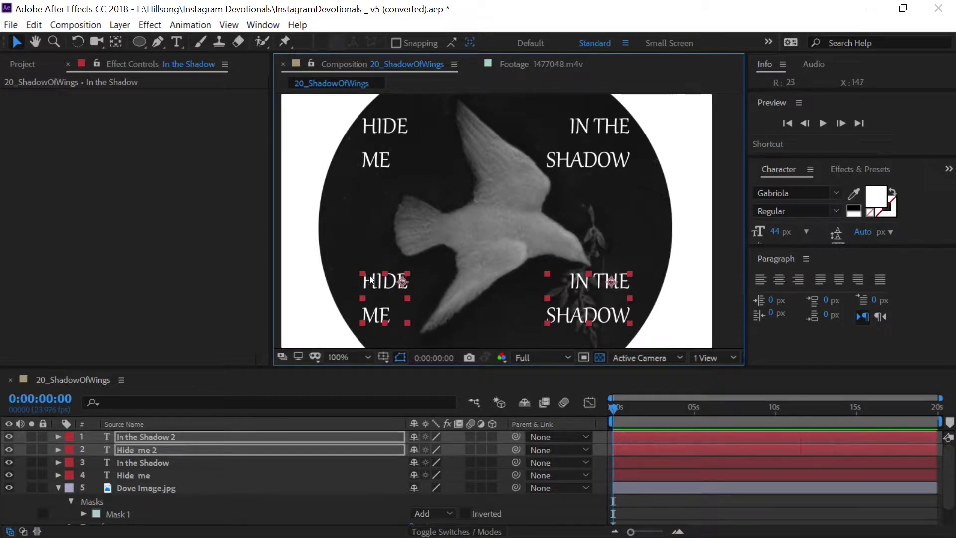
- Retype the lower-left copy as 'OF YOUR'
left_click(178, 43)
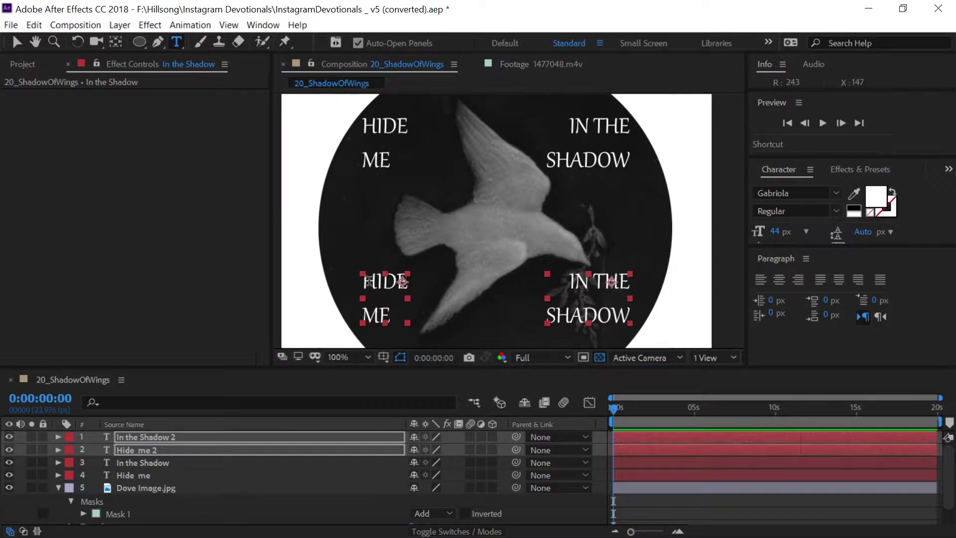
left_click(369, 281)
key("ctrl+a")
type("O")
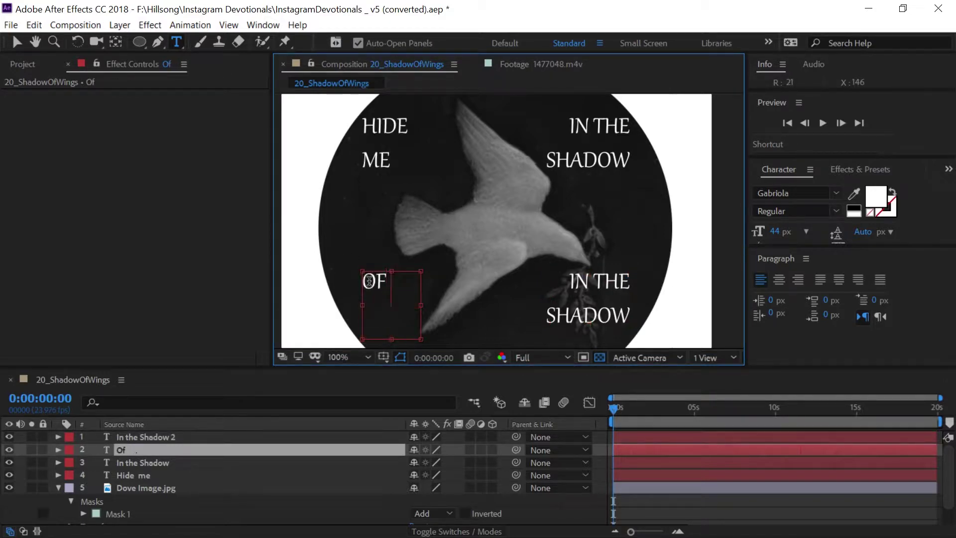
type("OUR")
key("BackSpace")
key("BackSpace")
key("BackSpace")
key("BackSpace")
type("YOUR")
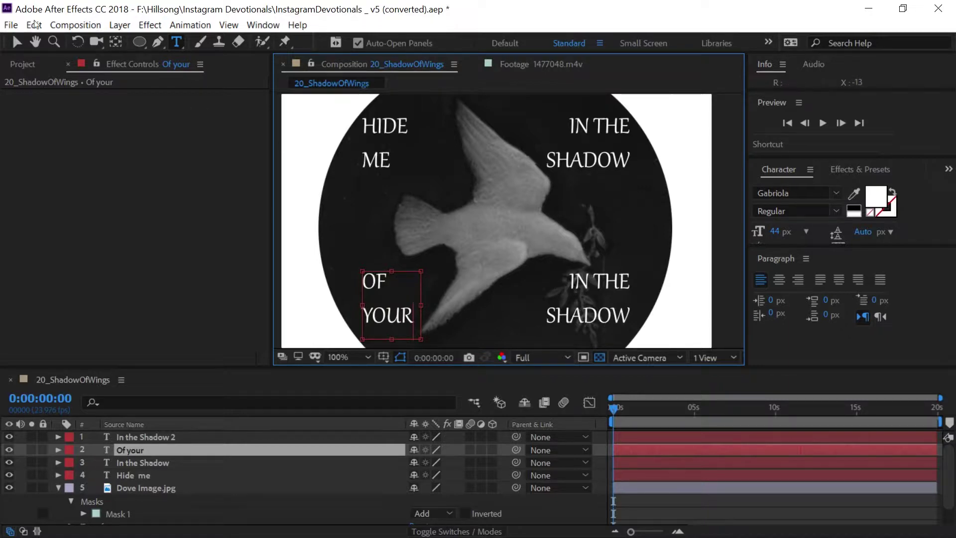
- Retype the lower-right copy as 'wings'
left_click(641, 436)
triple_click(576, 282)
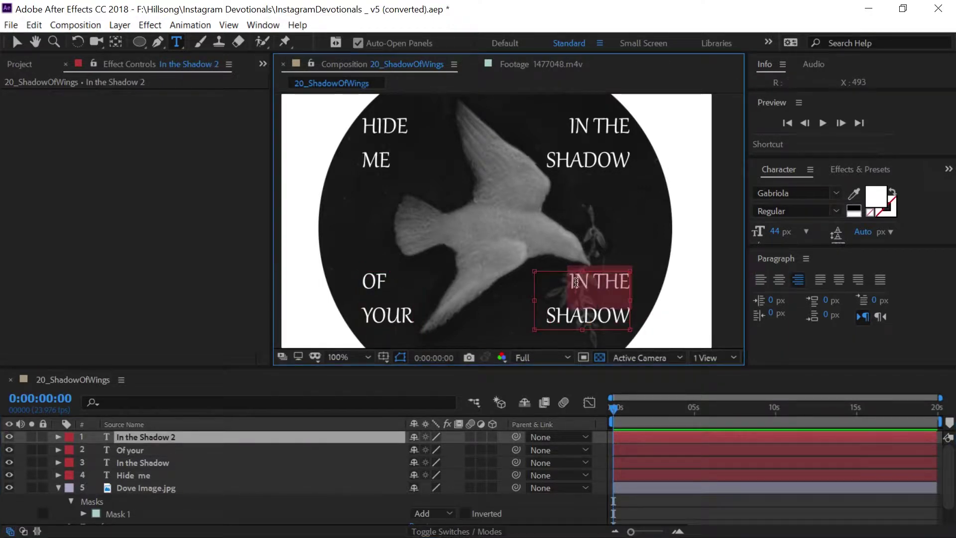
key("ctrl+a")
type("wings")
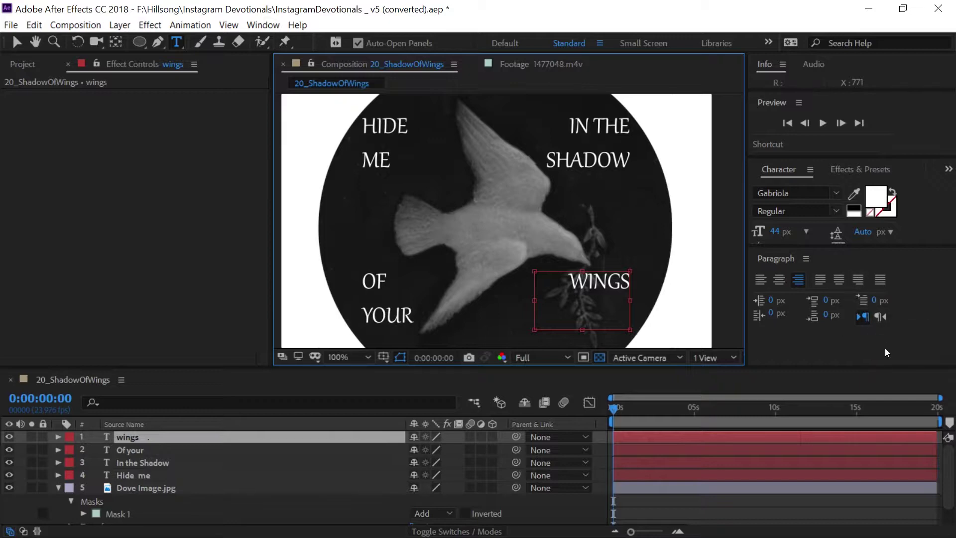
- Try justified and centred alignment on WINGS, settling back on right alignment
left_click(858, 280)
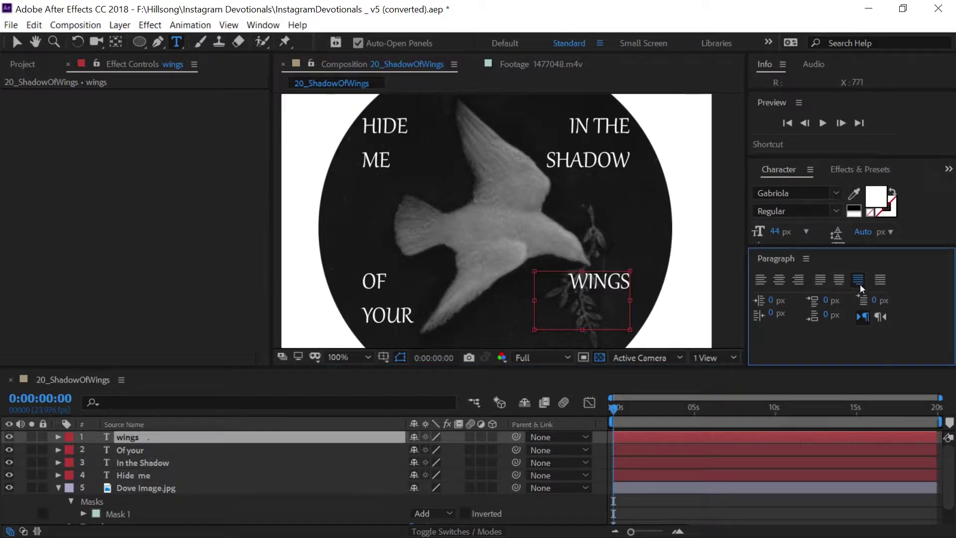
left_click(878, 282)
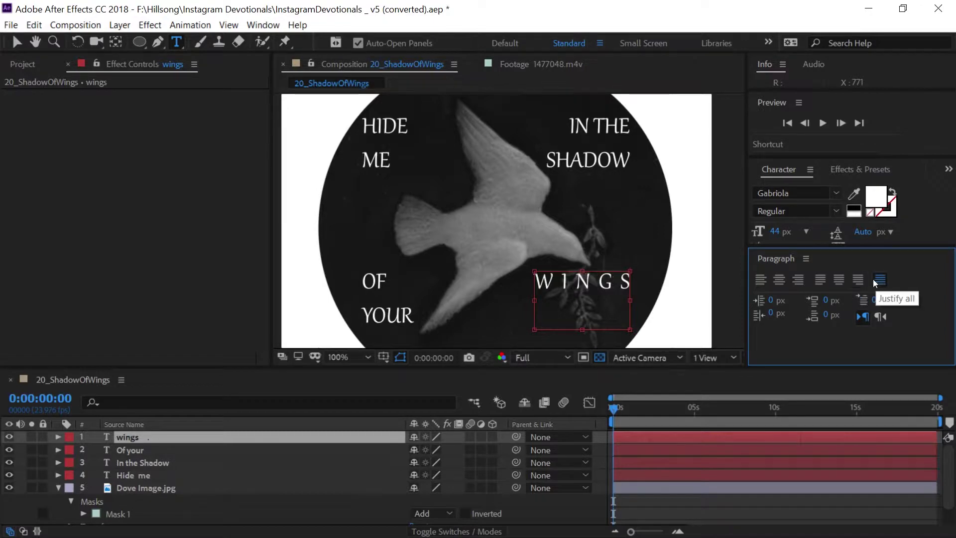
left_click(799, 280)
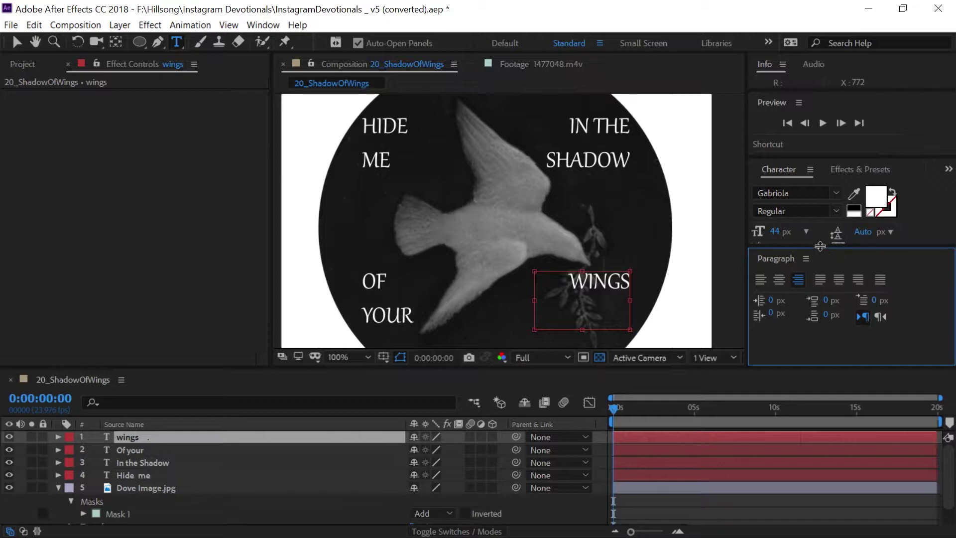
mouse_move(817, 247)
left_mouse_down()
mouse_move(810, 356)
mouse_move(817, 225)
mouse_move(823, 248)
left_mouse_up()
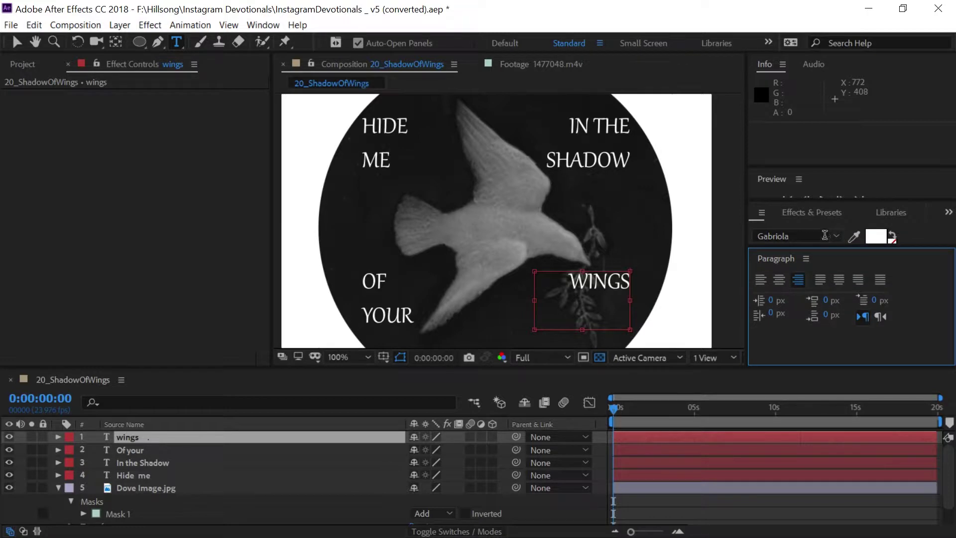
left_click(839, 280)
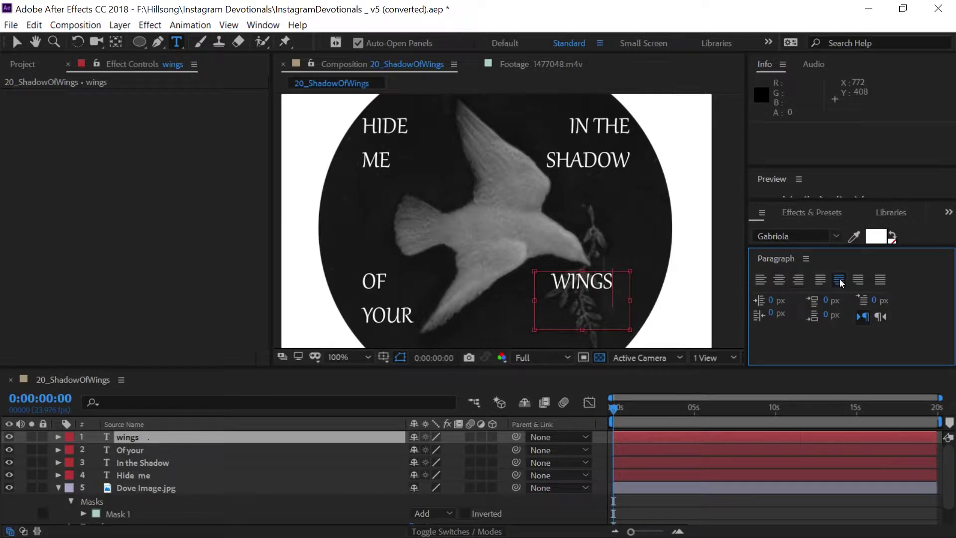
left_click(778, 281)
left_click(798, 279)
- Add a line break before WINGS to drop it level with YOUR
left_click(574, 283)
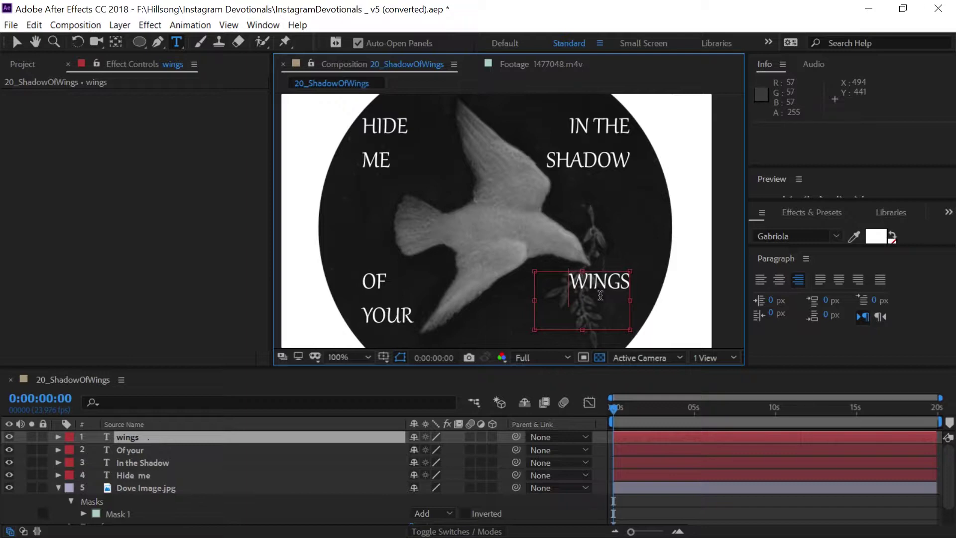
key("Return")
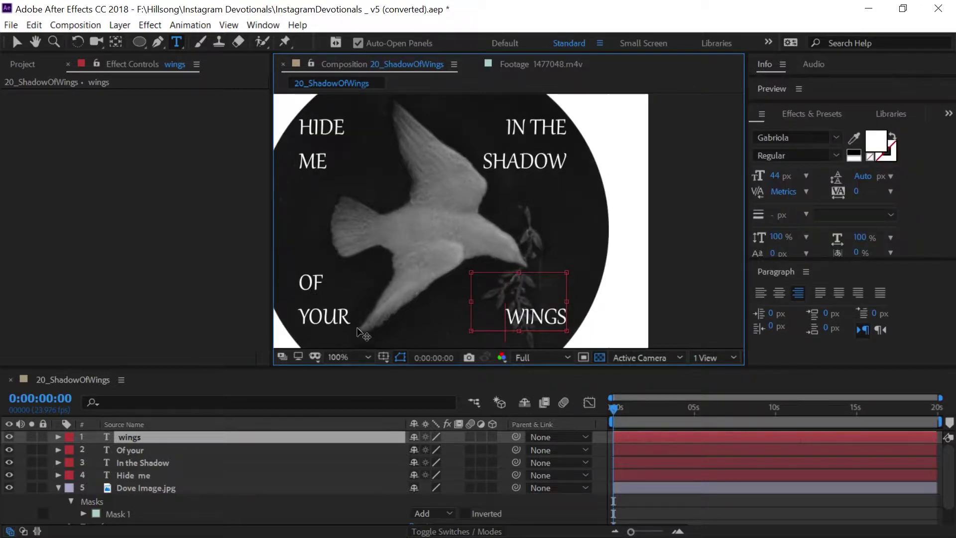
left_click(694, 441)
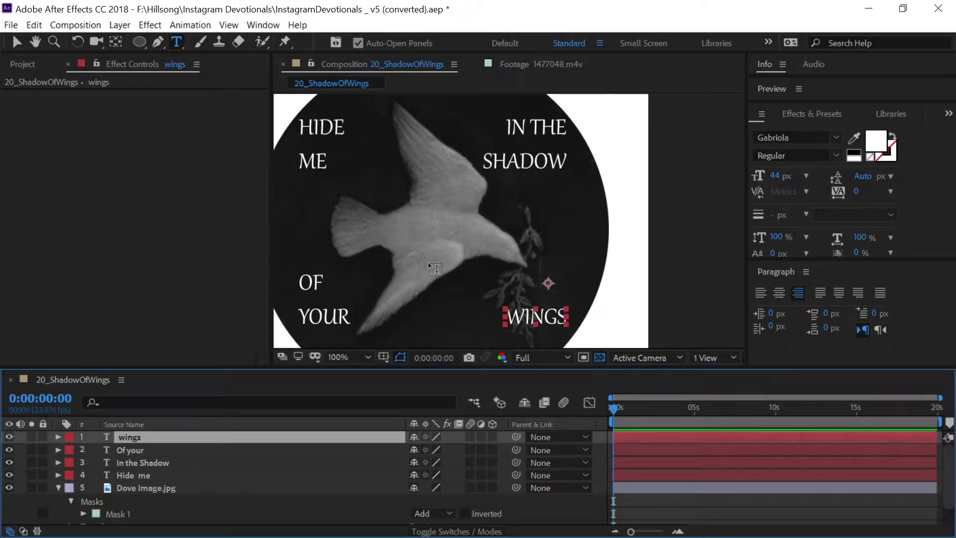
scroll(435, 269, "down", 2)
scroll(435, 269, "up", 2)
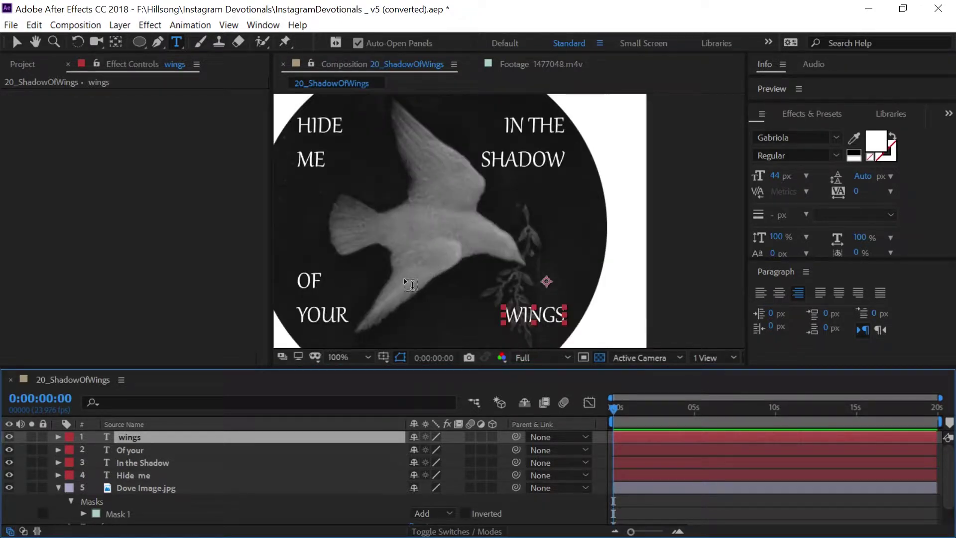
left_click_drag(587, 214, 620, 199)
scroll(627, 204, "down", 2)
scroll(618, 202, "up", 2)
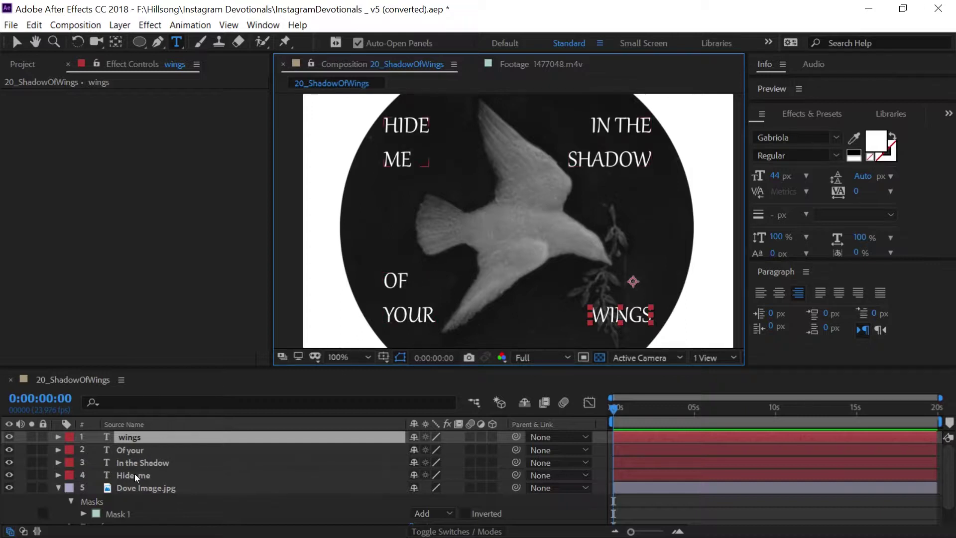
- Delay the Hide me and In the Shadow layers, aligning Hide me's in-point to 1 second
left_click(148, 476)
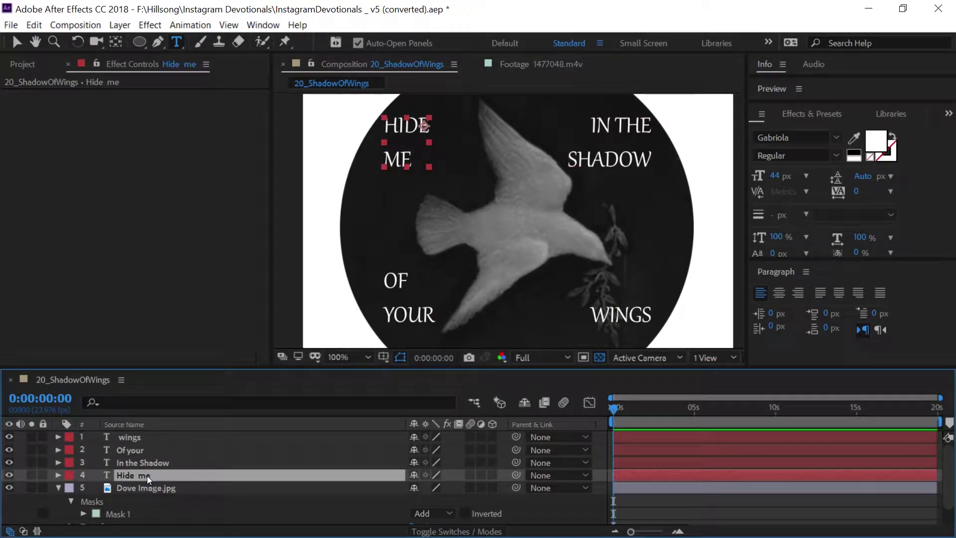
left_click(630, 465)
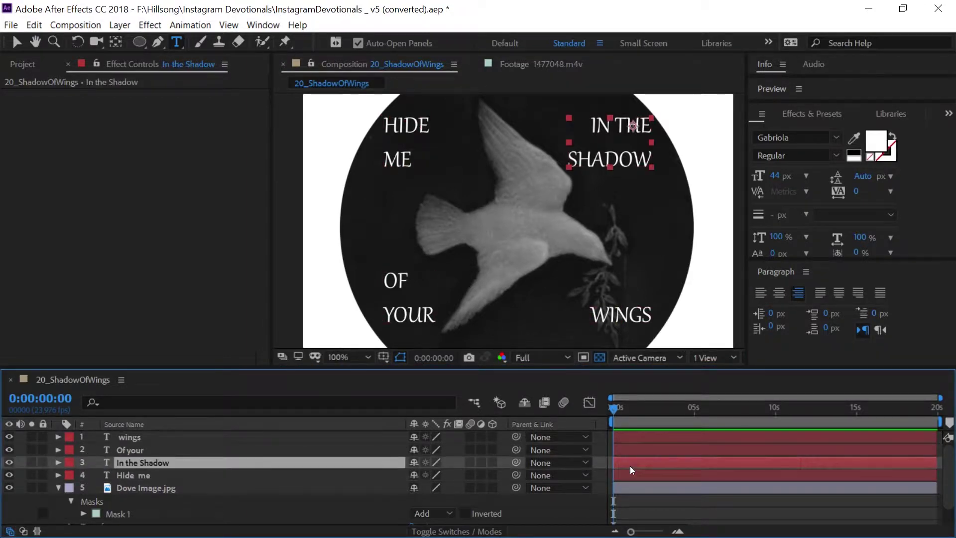
left_click_drag(614, 463, 645, 468)
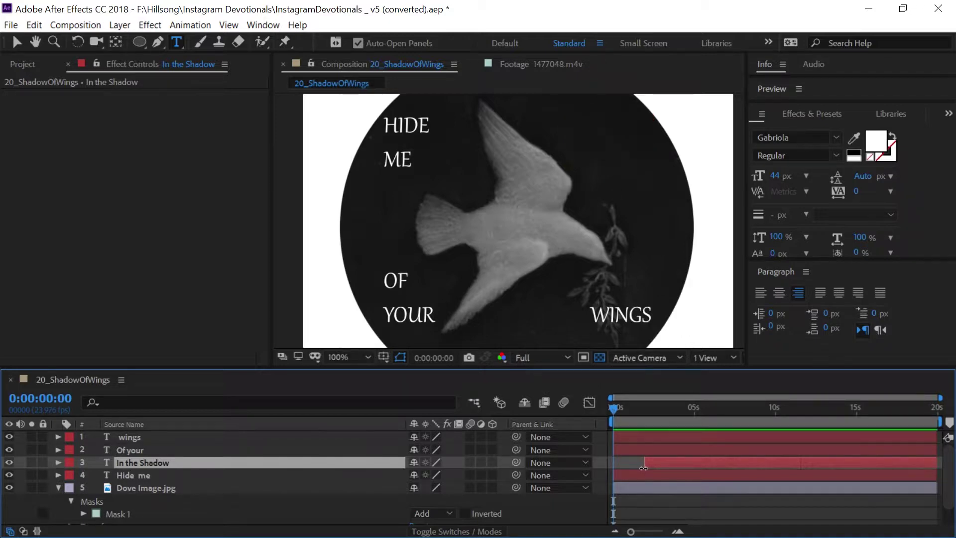
left_click(627, 408)
left_click_drag(627, 408, 638, 410)
left_click(50, 400)
type("100")
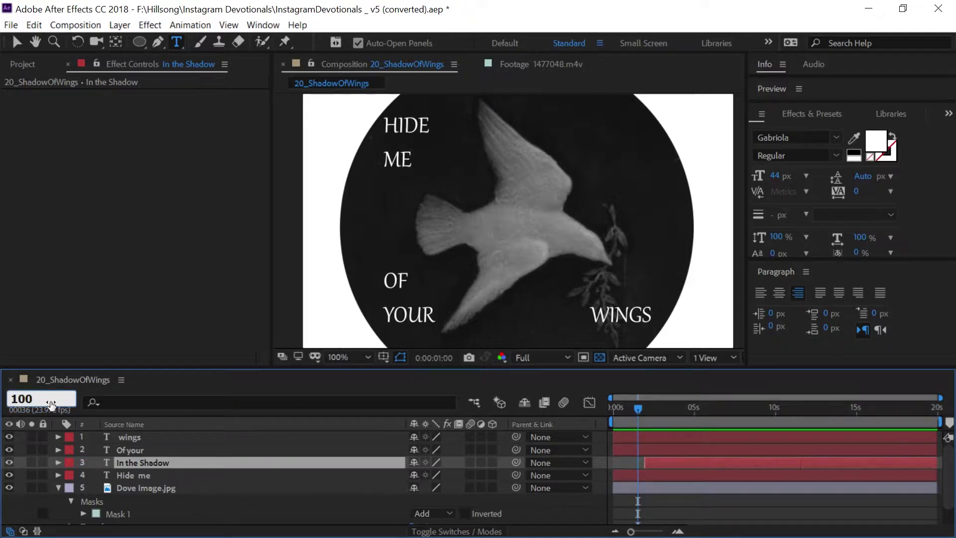
key("Return")
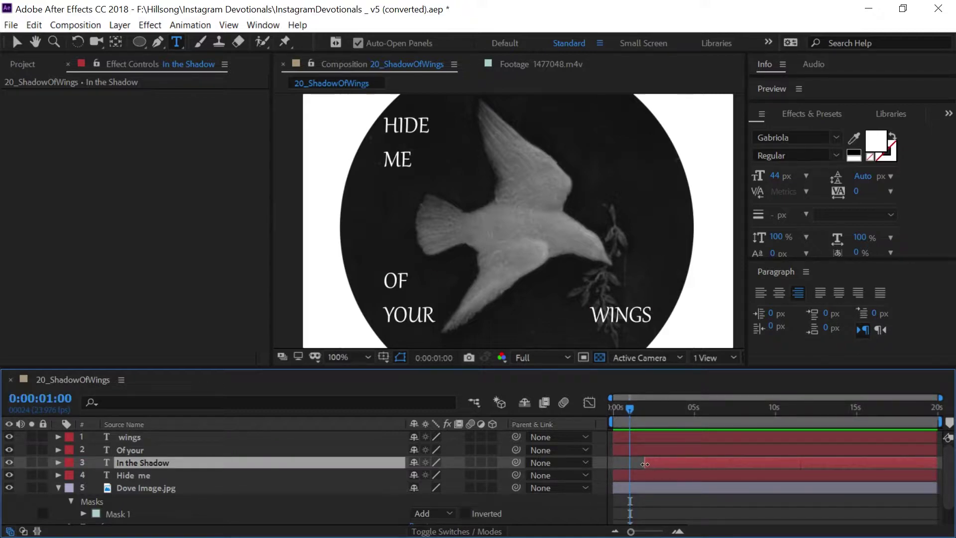
left_click_drag(645, 464, 630, 465)
left_click(626, 474)
left_click(638, 460, "ctrl")
left_click_drag(636, 477, 653, 478)
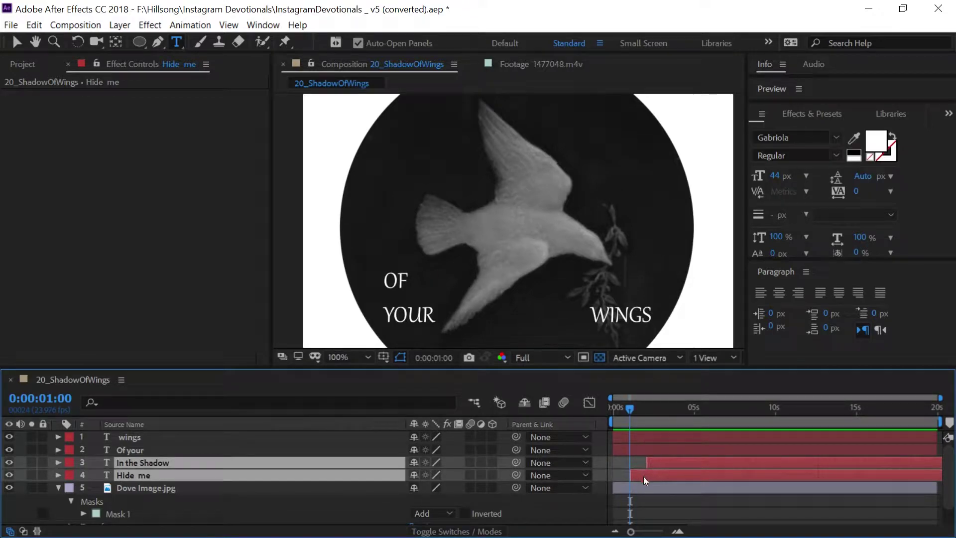
left_click_drag(642, 476, 643, 471)
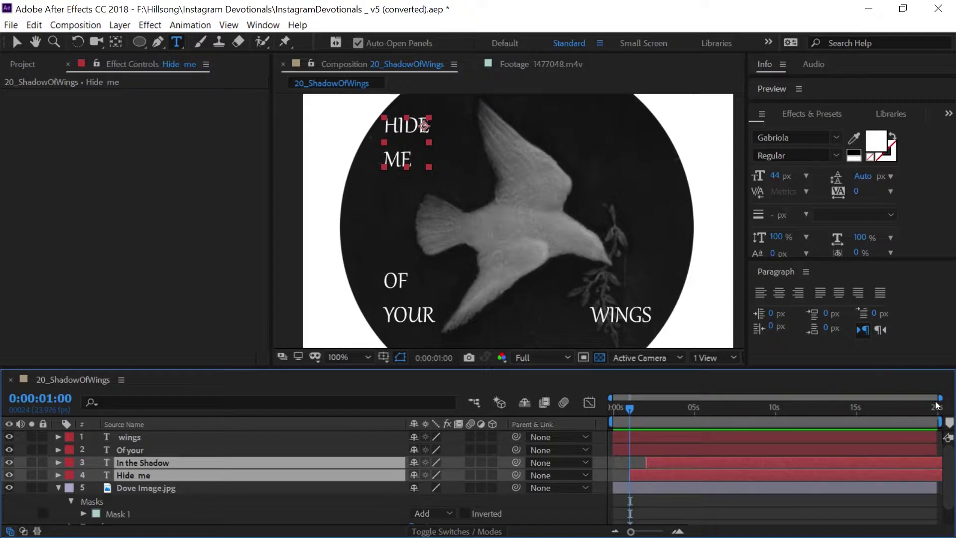
left_click_drag(939, 397, 623, 399)
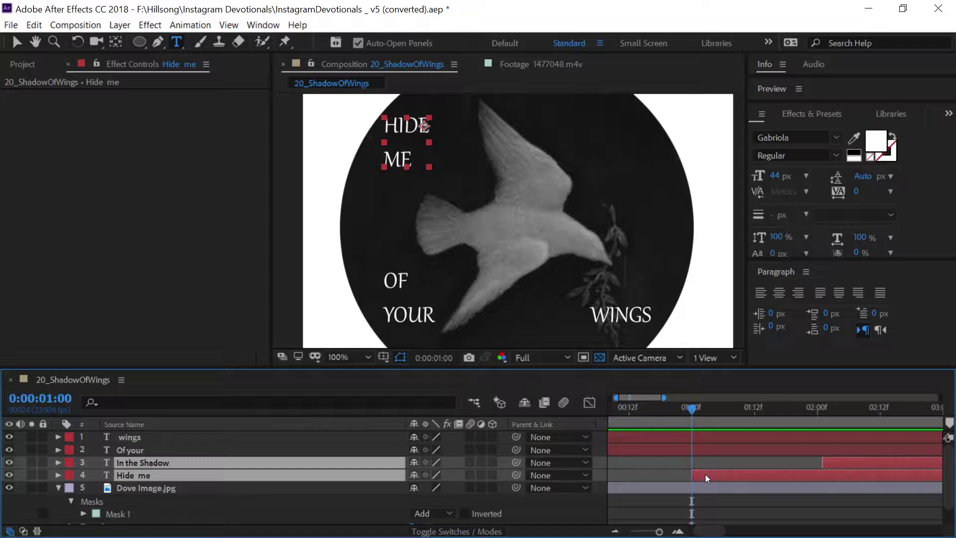
left_click_drag(706, 474, 704, 474)
- Start Of your at 3 seconds and wings at 4 seconds
left_click_drag(709, 413, 696, 429)
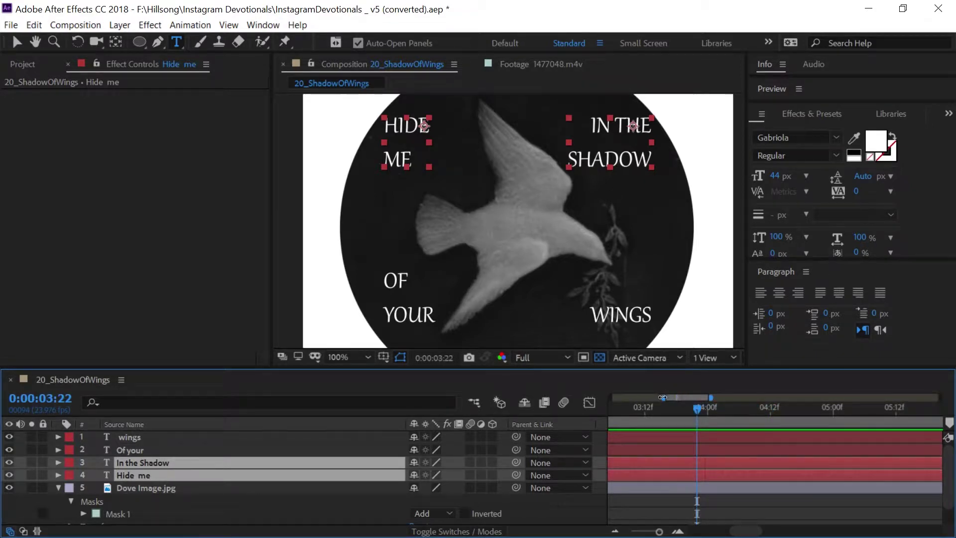
left_click_drag(662, 398, 610, 398)
left_click_drag(615, 450, 783, 456)
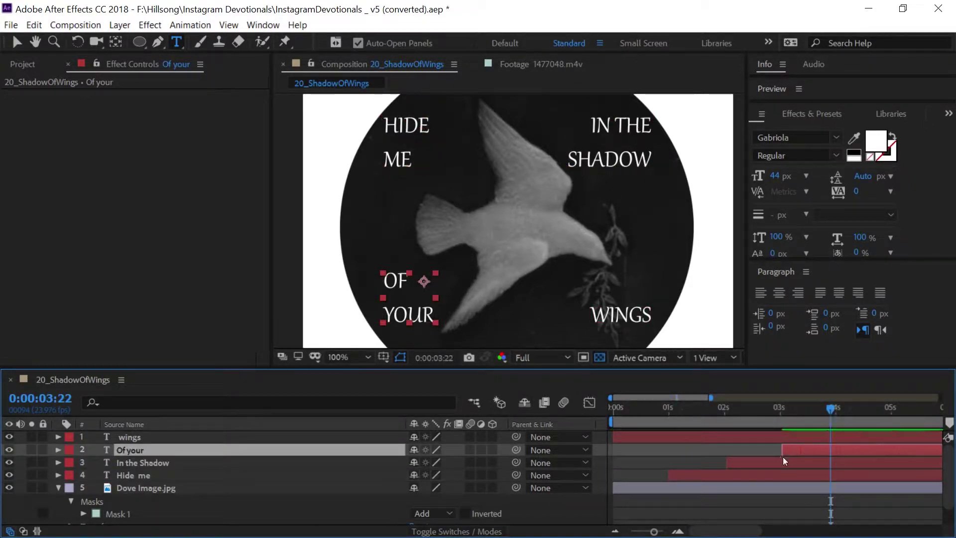
left_click(781, 404)
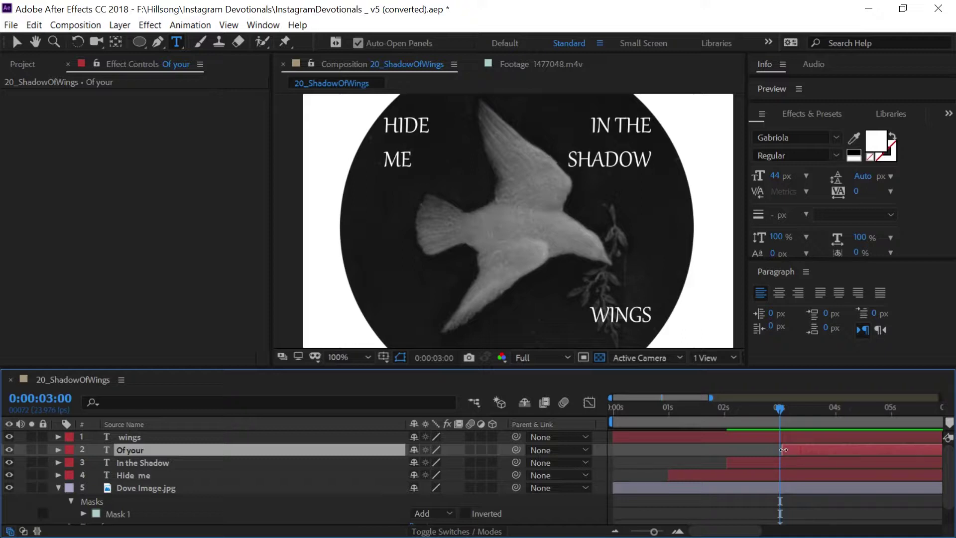
left_click_drag(784, 450, 781, 450)
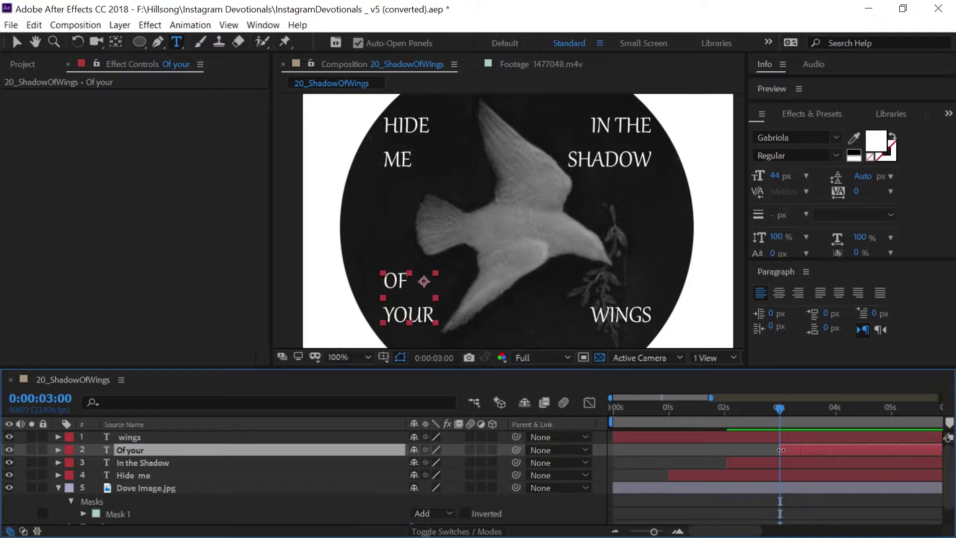
left_click(835, 411)
left_click_drag(614, 438, 841, 460)
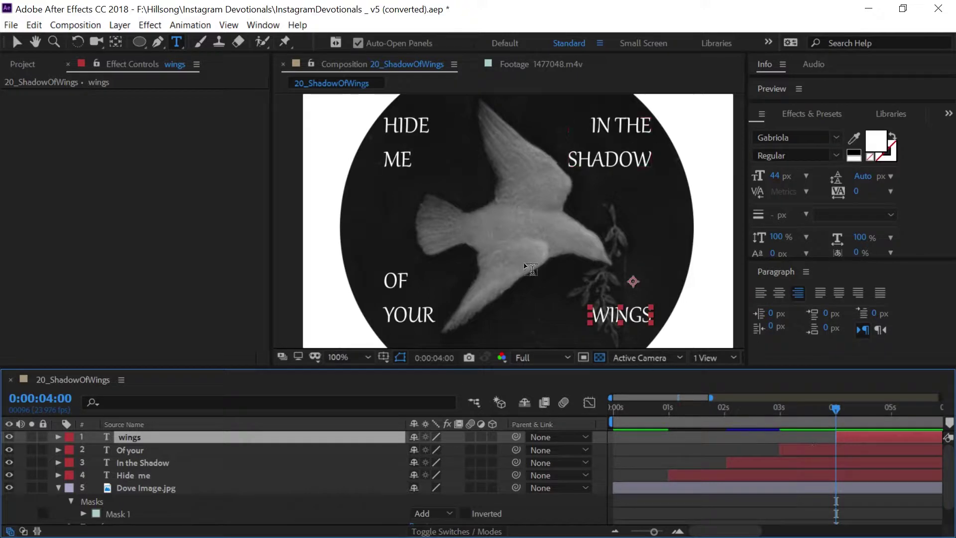
key("comma")
- Play the staggered verse animation from the start using the Preview panel controls
left_click_drag(636, 410, 584, 407)
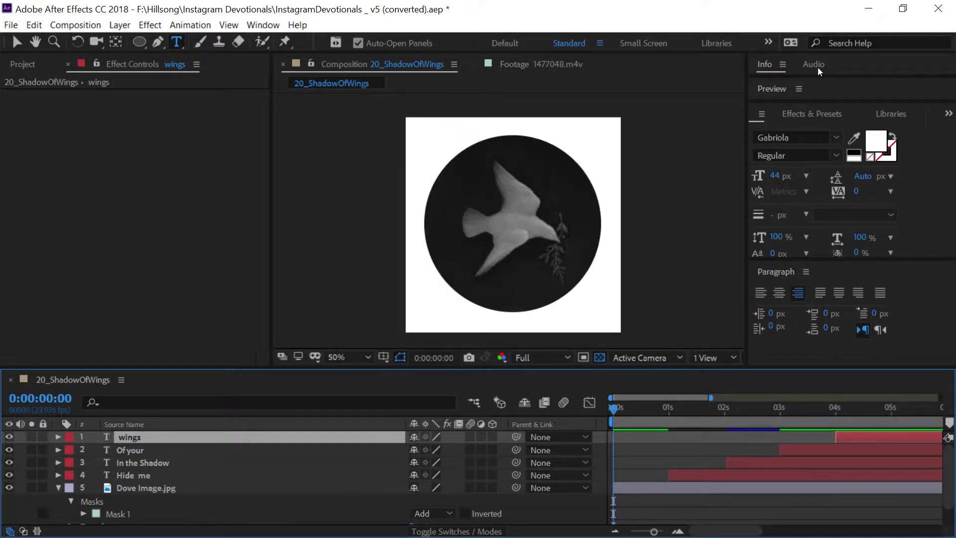
left_click_drag(783, 100, 785, 147)
left_click(826, 132)
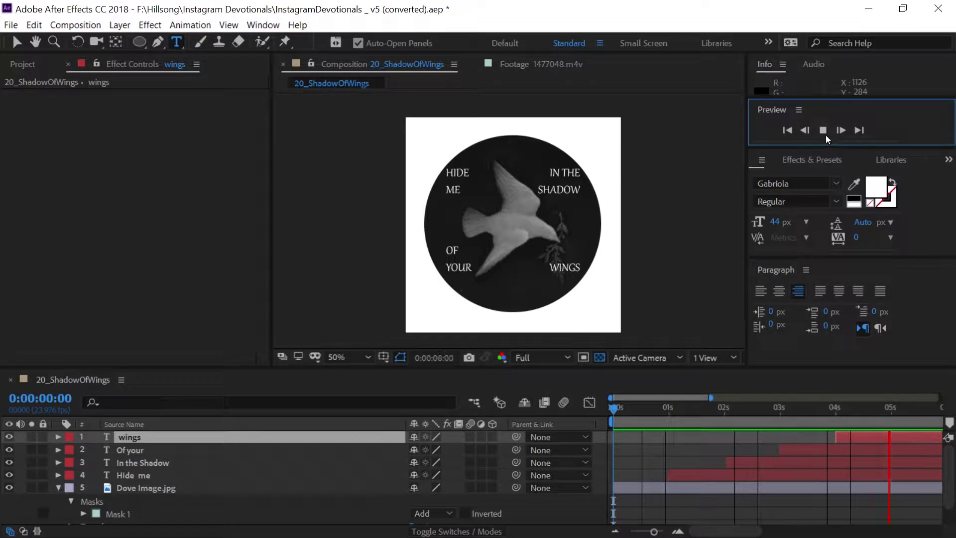
left_click(825, 133)
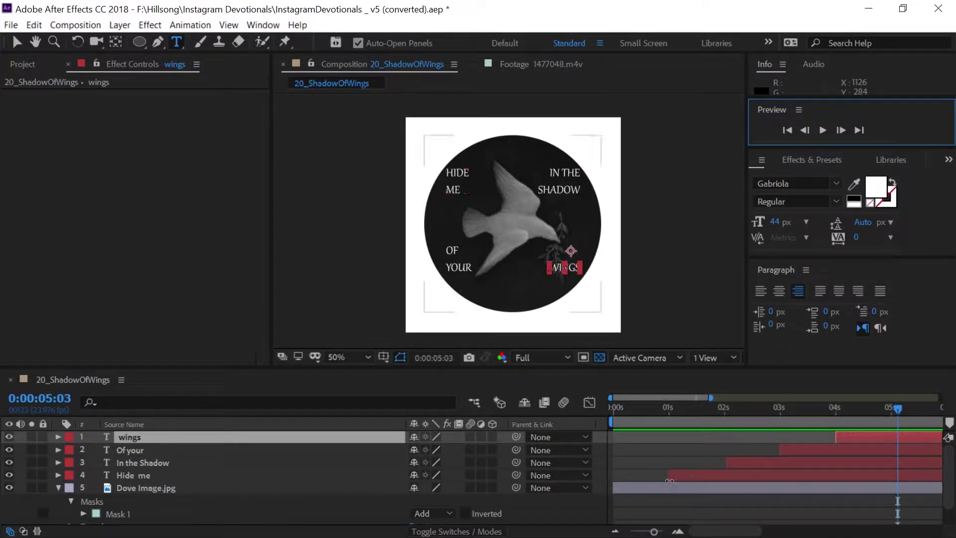
- Return to 0:00 and select all four text layers
left_click(608, 407)
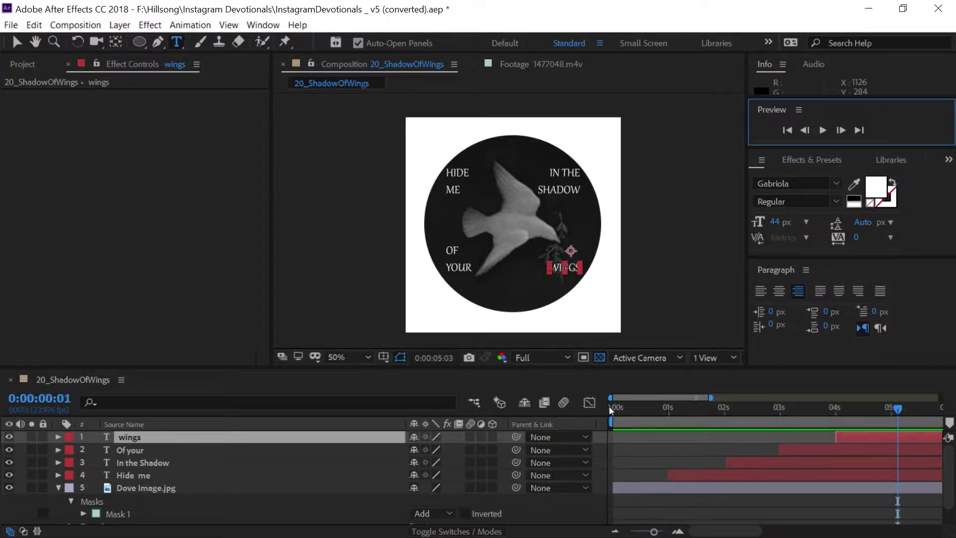
left_click(689, 477)
left_click(760, 462, "shift")
left_click(799, 448, "shift")
left_click(841, 437, "shift")
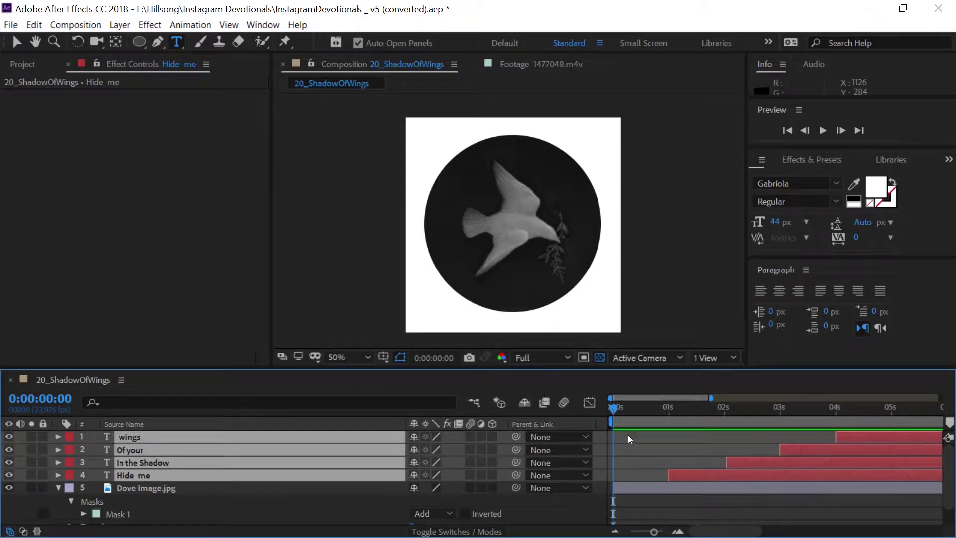
- Slide all four text layers earlier so the verse begins around 0.5 seconds
mouse_move(635, 410)
left_mouse_down()
mouse_move(665, 413)
mouse_move(611, 409)
mouse_move(666, 408)
mouse_move(639, 411)
left_mouse_up()
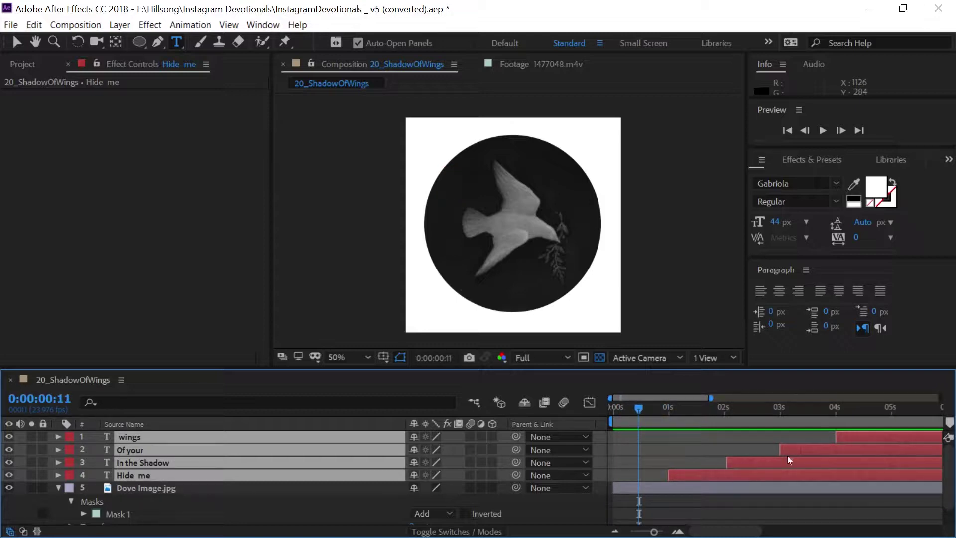
left_click_drag(713, 473, 686, 473)
left_click(698, 441)
left_click(706, 462)
left_click(838, 438, "shift")
left_click_drag(712, 464, 690, 459)
- Snap In the Shadow to 1s, Of your to 1.5s and wings to 2s
left_click(668, 413)
left_click_drag(683, 462, 679, 462)
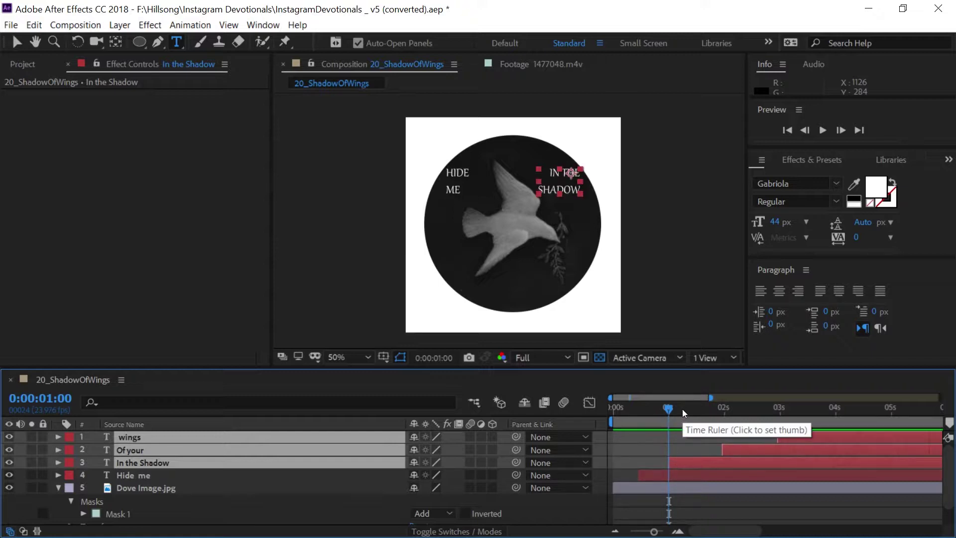
left_click_drag(689, 410, 697, 413)
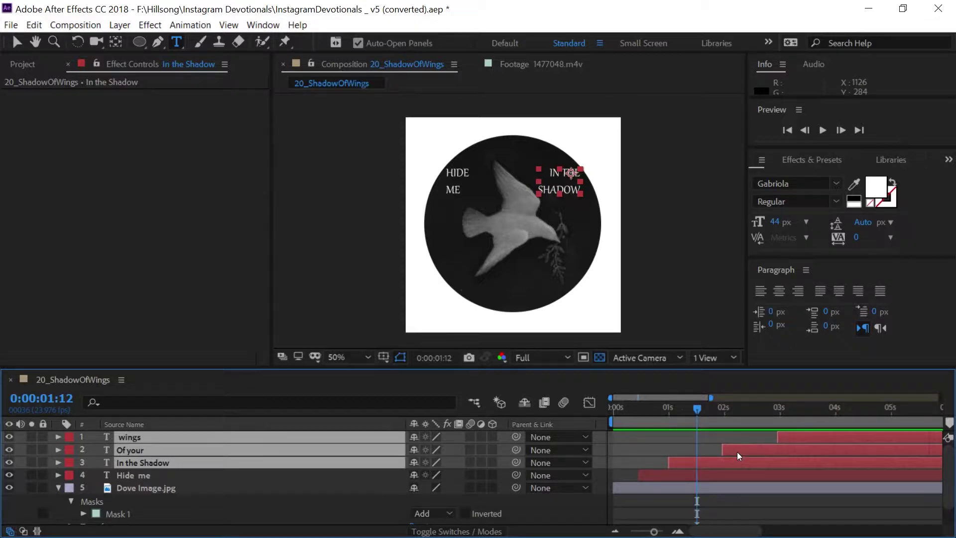
left_click(778, 473)
left_click(779, 451)
left_click(790, 437, "ctrl")
left_click_drag(753, 450, 728, 450)
left_click_drag(715, 408, 724, 411)
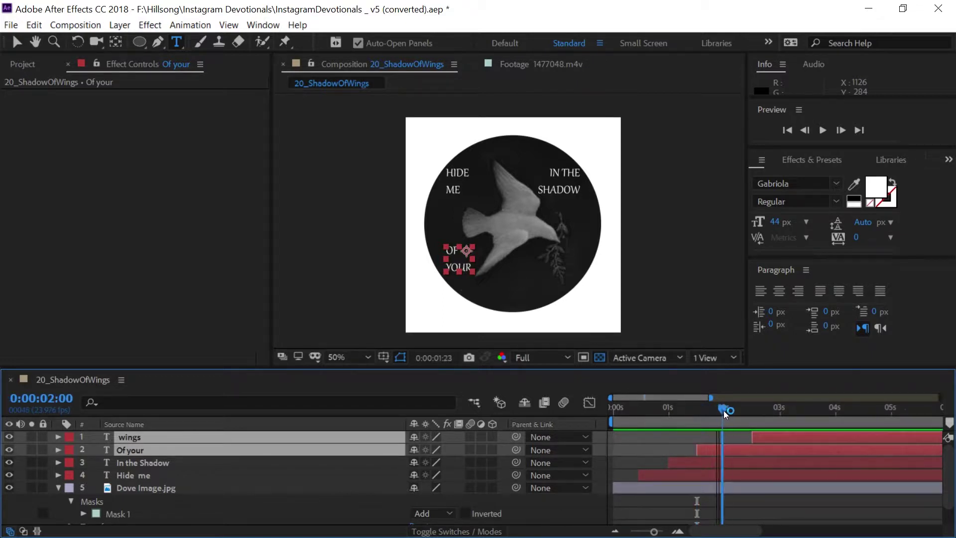
left_click(772, 461)
left_click_drag(763, 437, 742, 438)
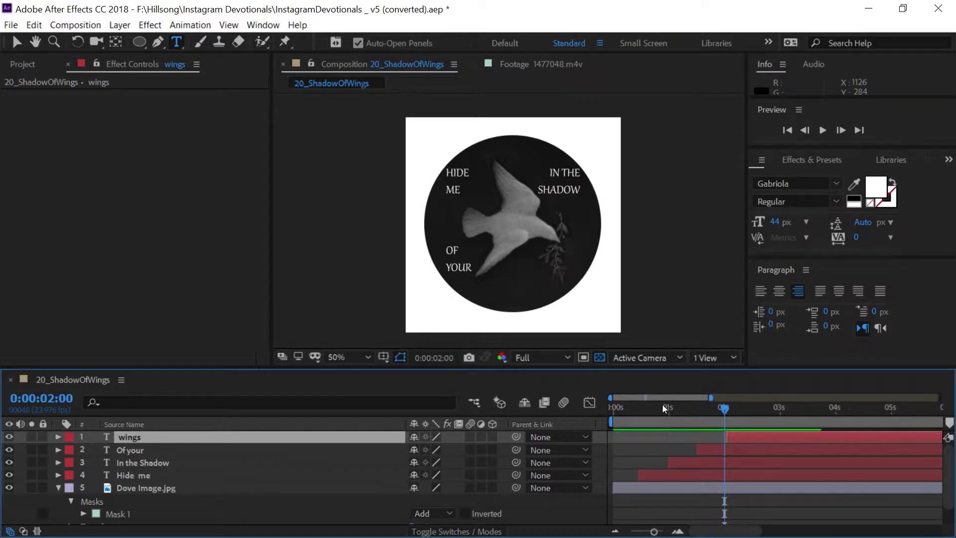
- Preview the new half-second text timing from the start
left_click_drag(648, 404, 584, 404)
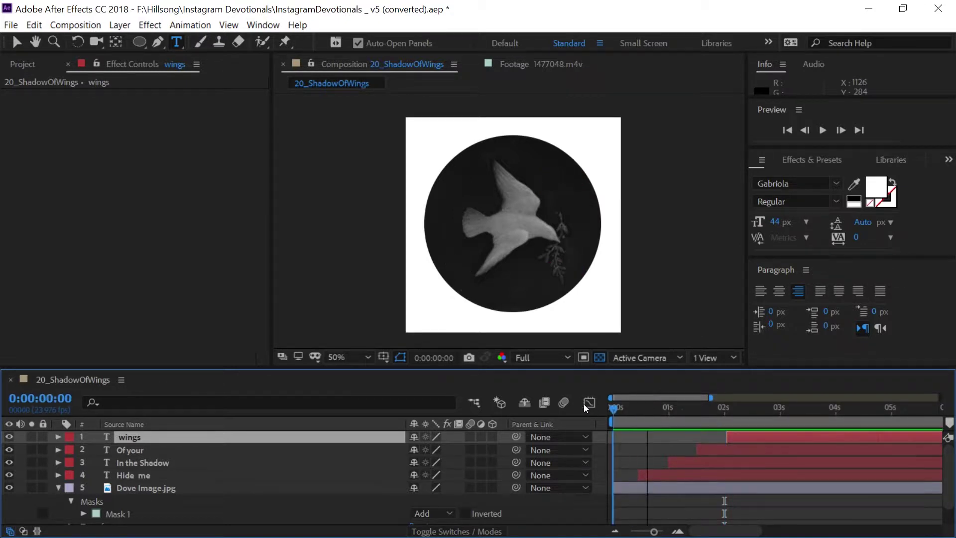
left_click(820, 132)
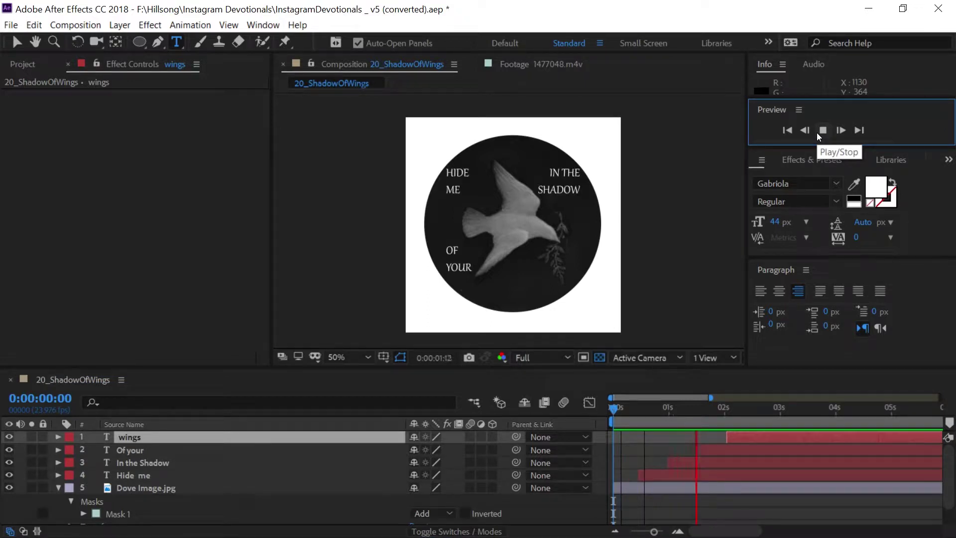
left_click(823, 132)
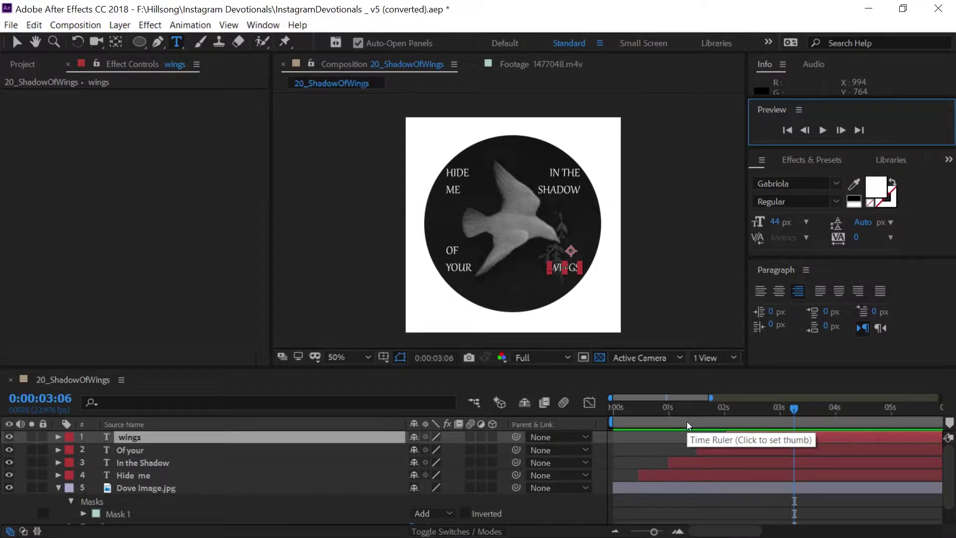
- Trim the Of your layer's end and extend the Wings layer to near the composition end
left_click_drag(613, 412, 683, 407)
left_click_drag(910, 451, 900, 454)
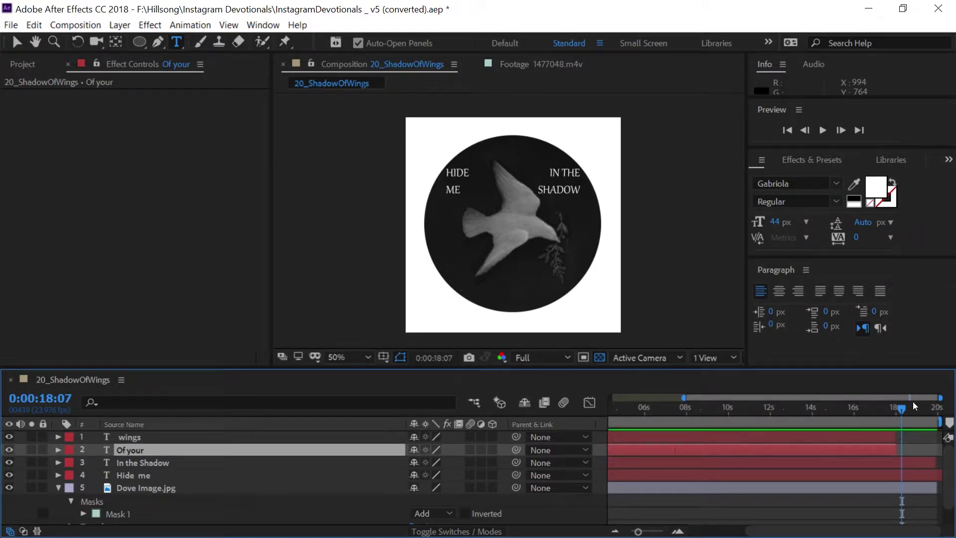
left_click_drag(915, 402, 935, 412)
left_click_drag(893, 435, 937, 451)
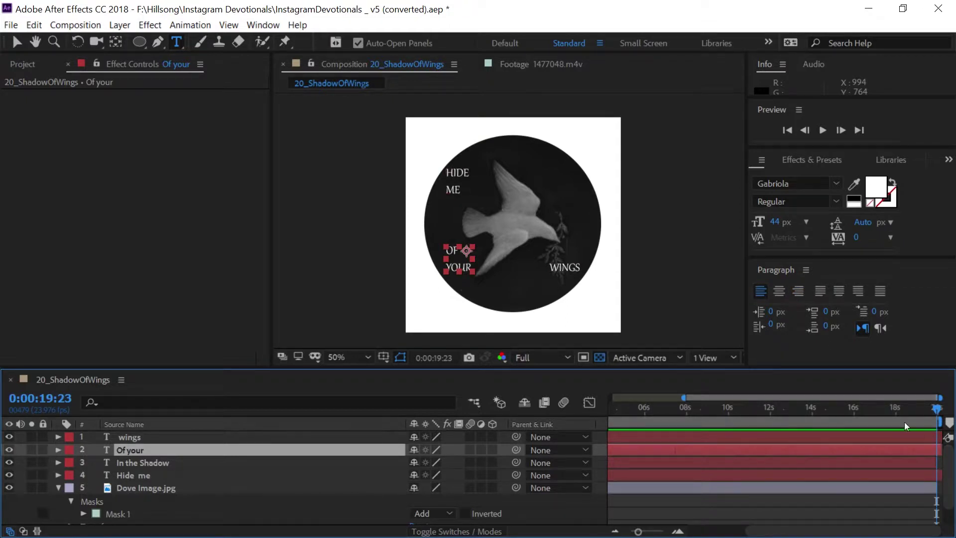
left_click_drag(917, 400, 741, 394)
- Extend the In the Shadow layer's out point to the composition end
left_click(129, 436)
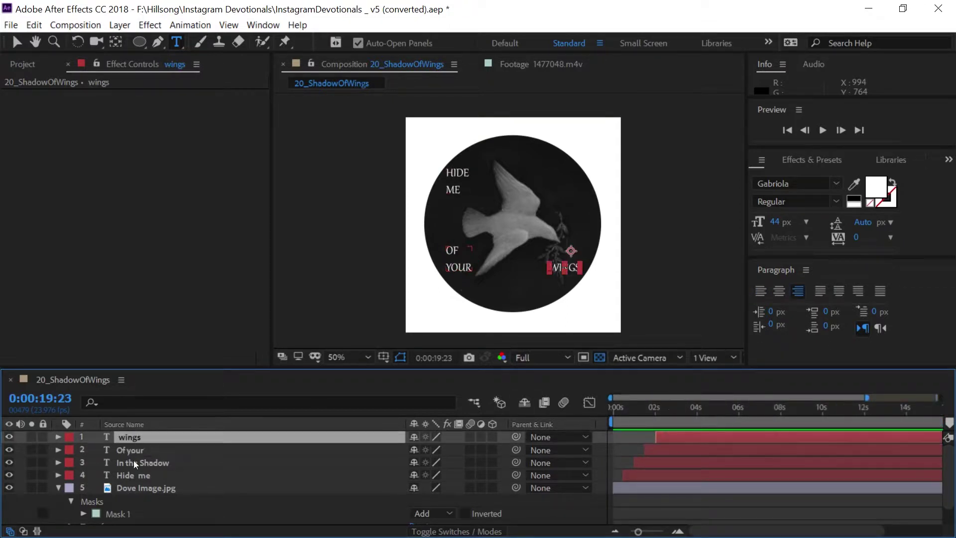
left_click(136, 475, "shift")
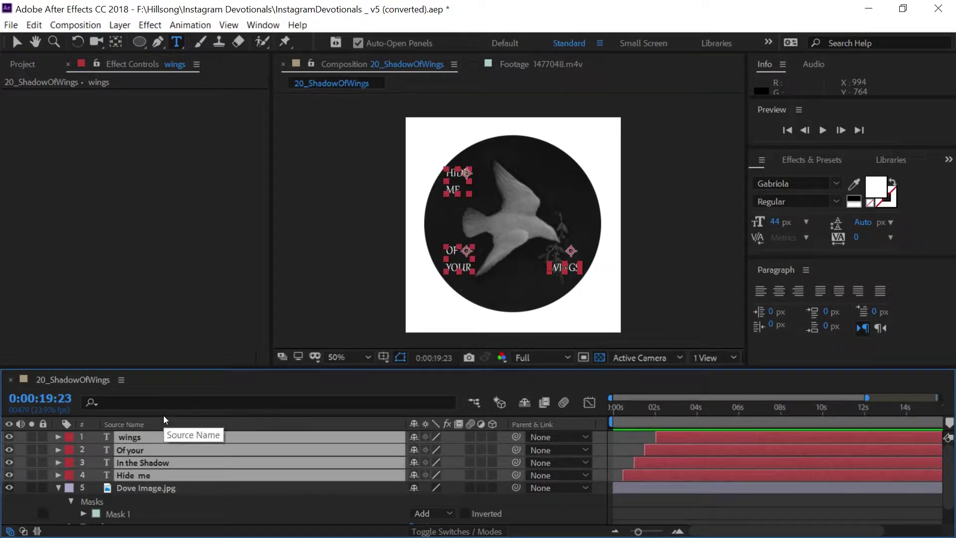
left_click_drag(673, 407, 692, 408)
key("End")
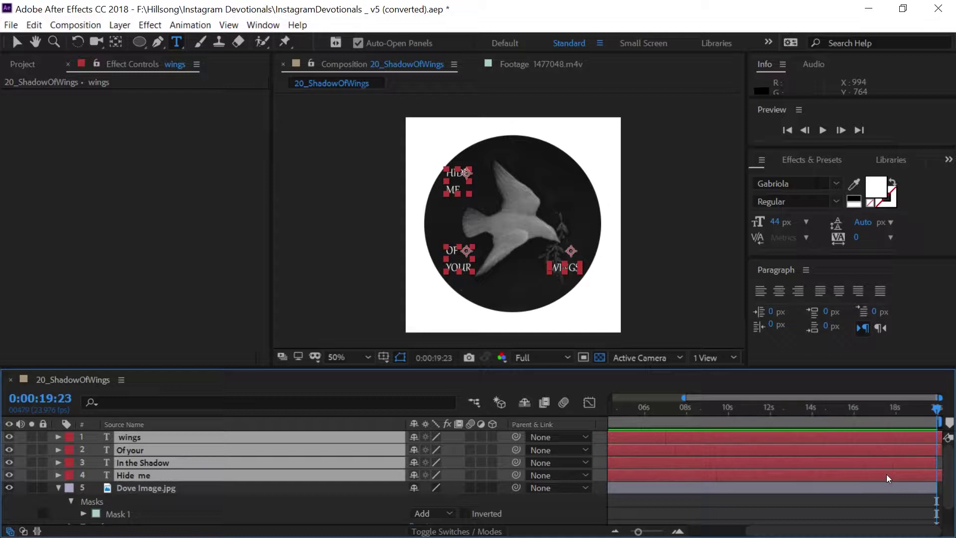
left_click(920, 498)
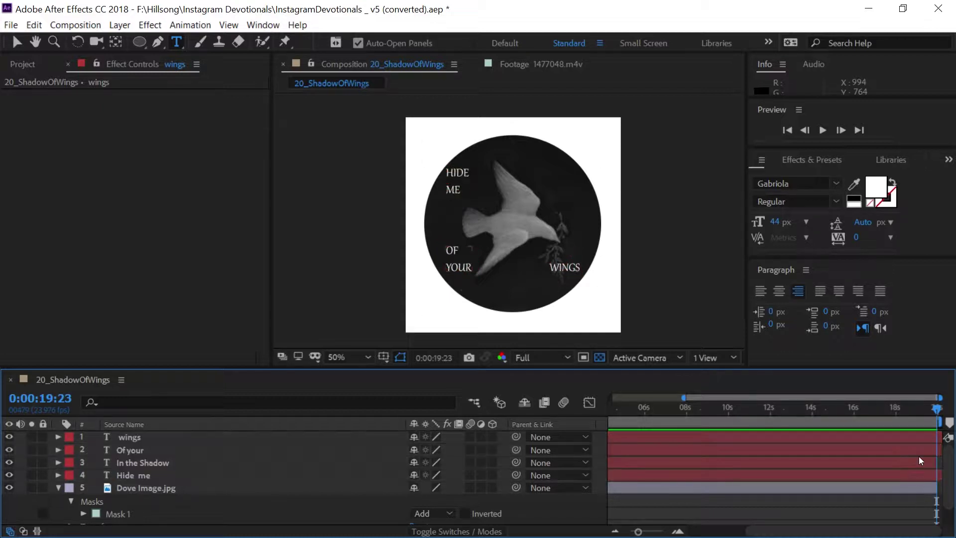
left_click(930, 463)
left_click_drag(932, 463, 941, 463)
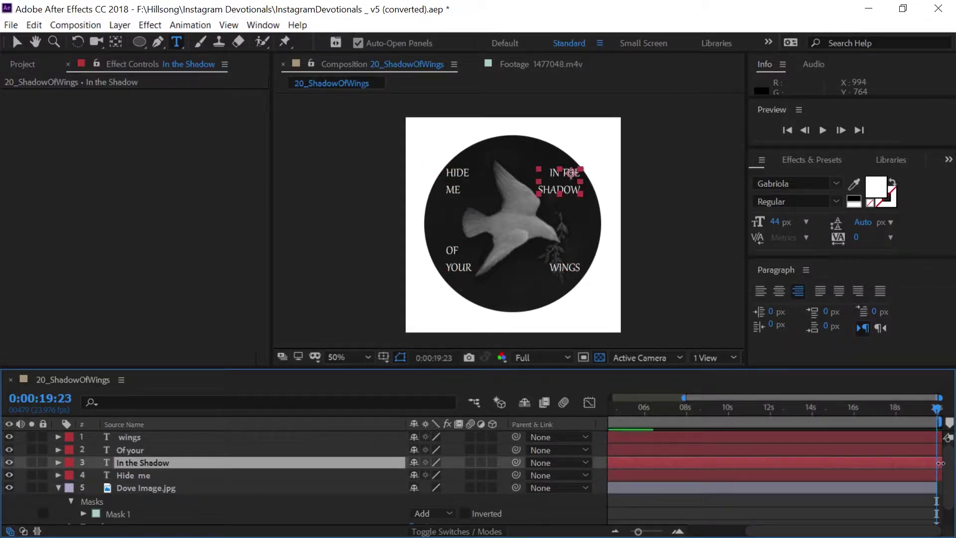
- Scrub through the opening seconds from the start to check the verse text
left_click(853, 407)
key("Home")
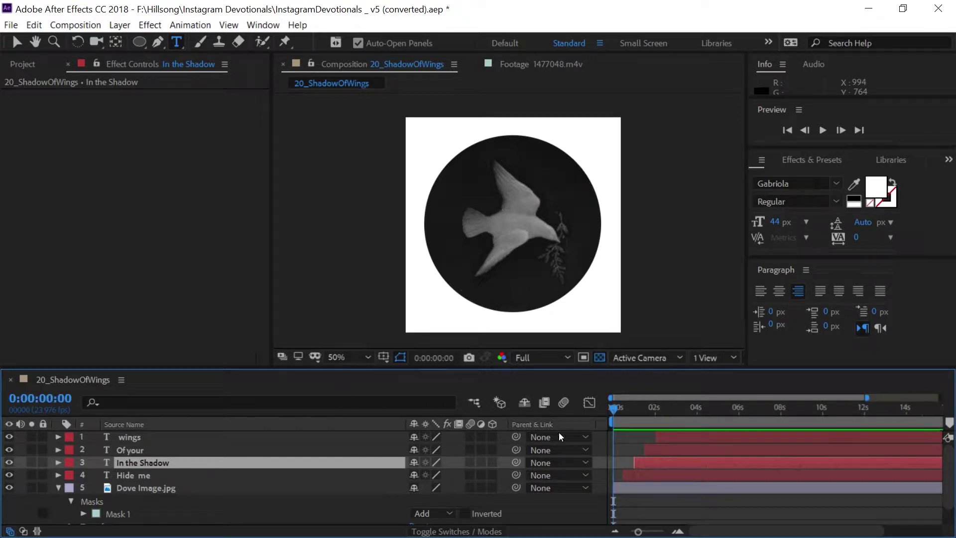
left_click(633, 408)
mouse_move(644, 408)
left_mouse_down()
mouse_move(683, 408)
mouse_move(613, 414)
mouse_move(634, 411)
left_mouse_up()
- Apply the Colorama effect to the Dove Image.jpg layer
left_click(652, 489)
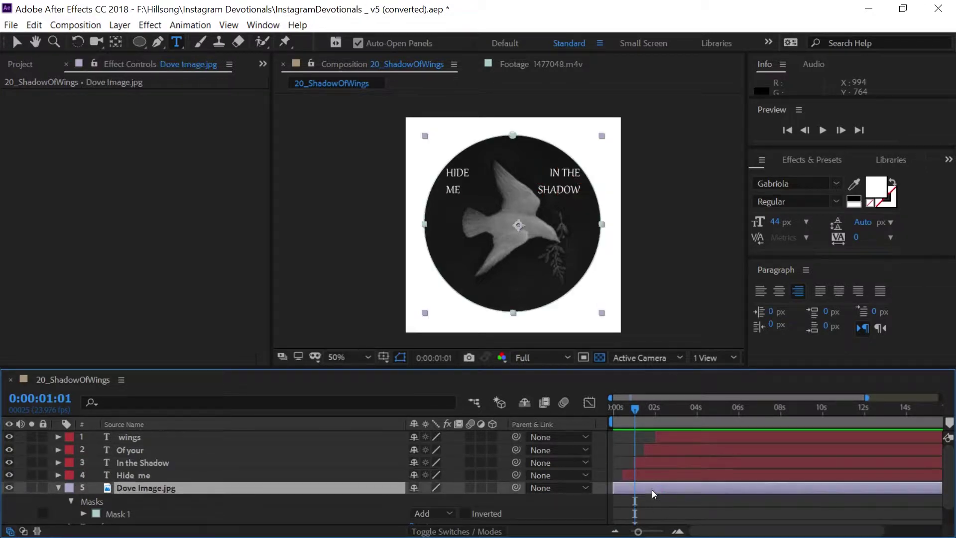
left_click(812, 163)
left_click_drag(807, 210, 700, 482)
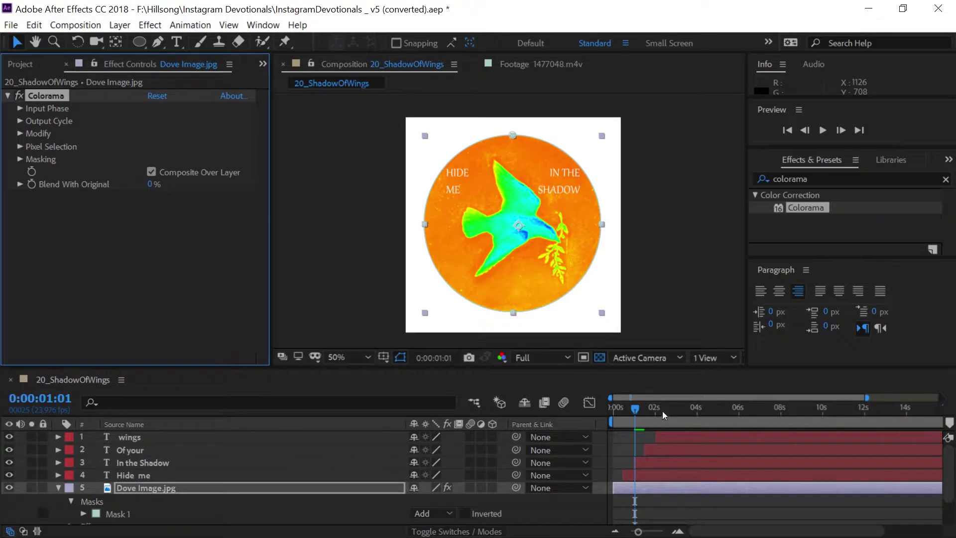
left_click_drag(648, 412, 508, 414)
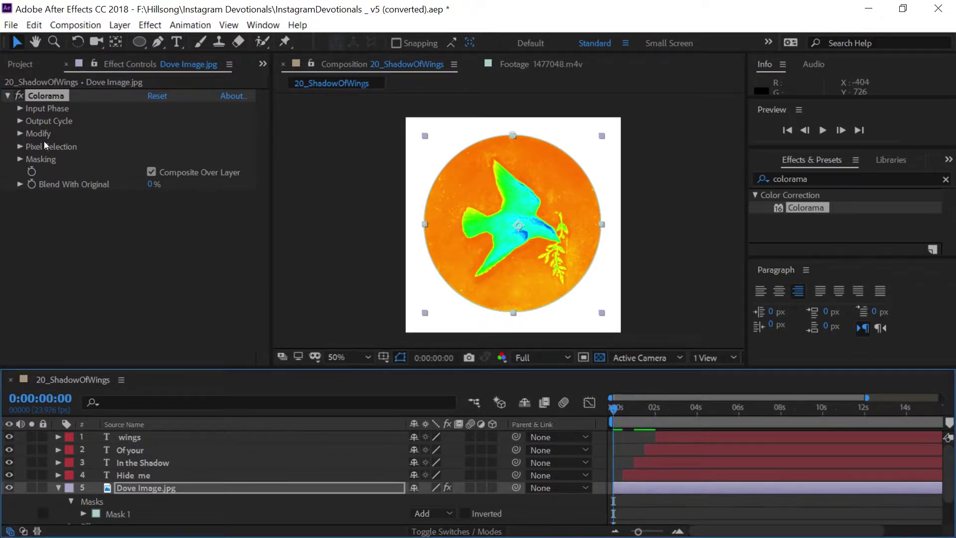
- Set a Colorama Phase Shift keyframe of 0x at the composition start
left_click(22, 119)
left_click(21, 111)
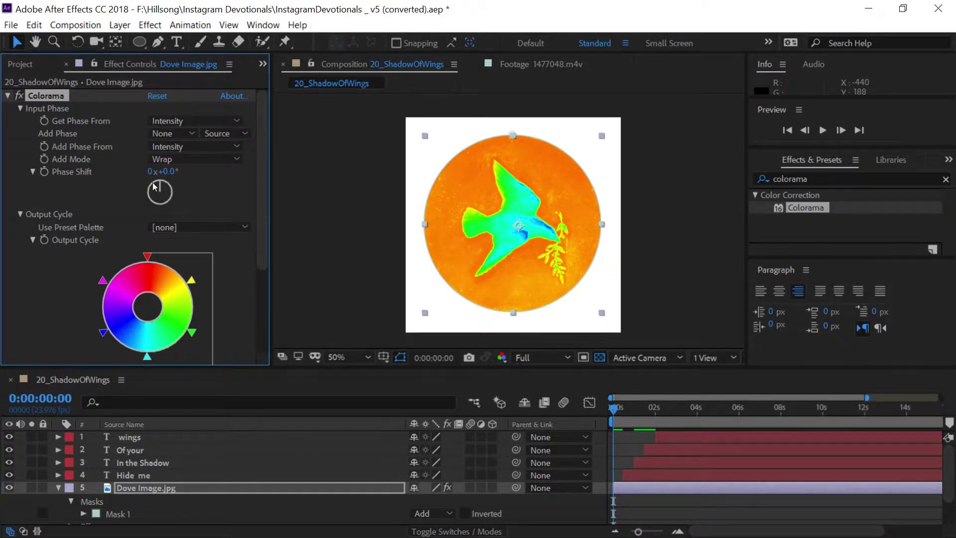
left_click(45, 172)
mouse_move(159, 183)
left_mouse_down()
mouse_move(176, 189)
mouse_move(125, 183)
mouse_move(148, 180)
left_mouse_up()
left_click(164, 171)
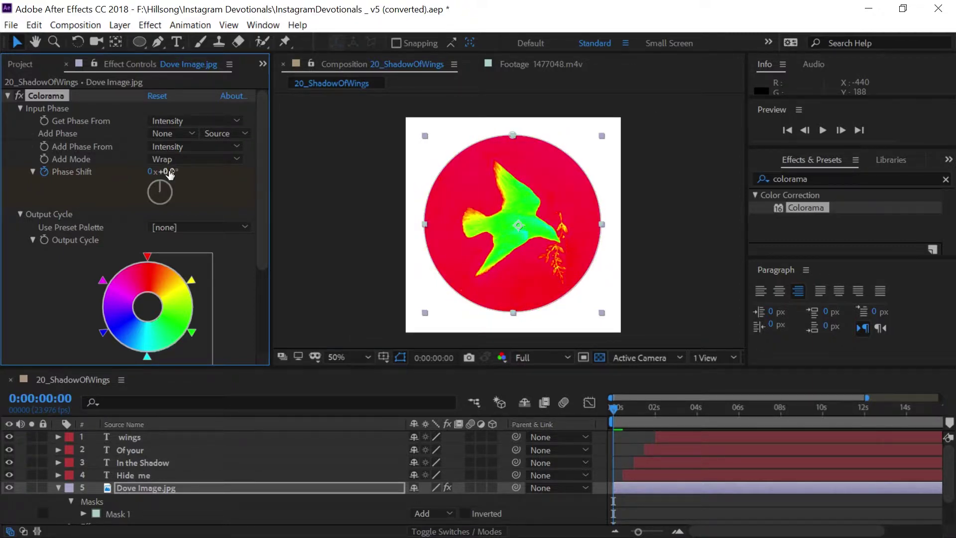
type("0")
key("Return")
- Set Phase Shift to 3 revolutions at the composition end
left_click(671, 412)
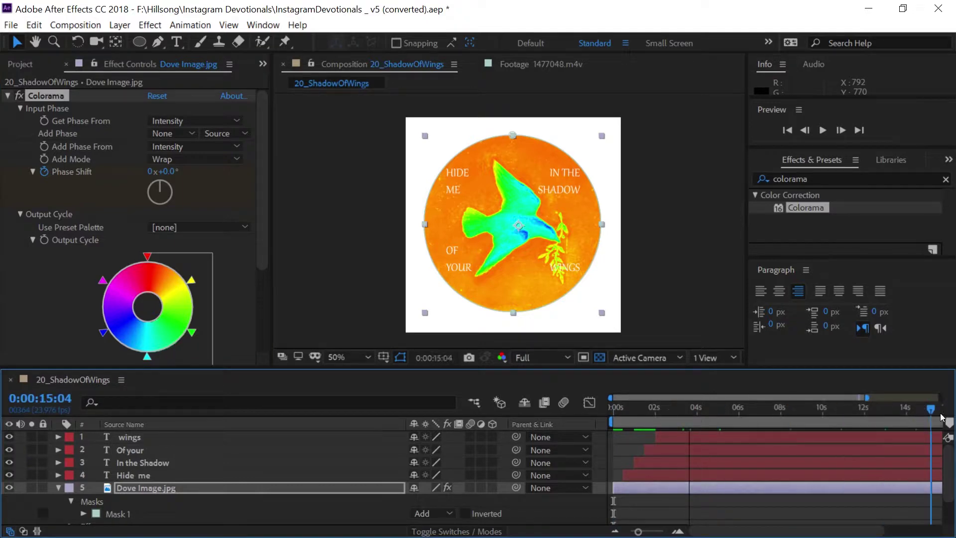
key("End")
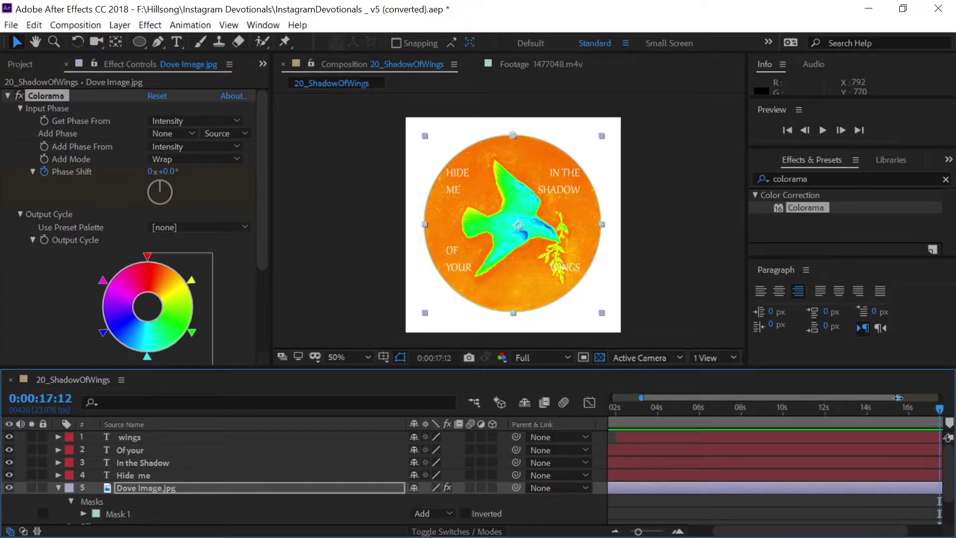
left_click_drag(899, 398, 937, 410)
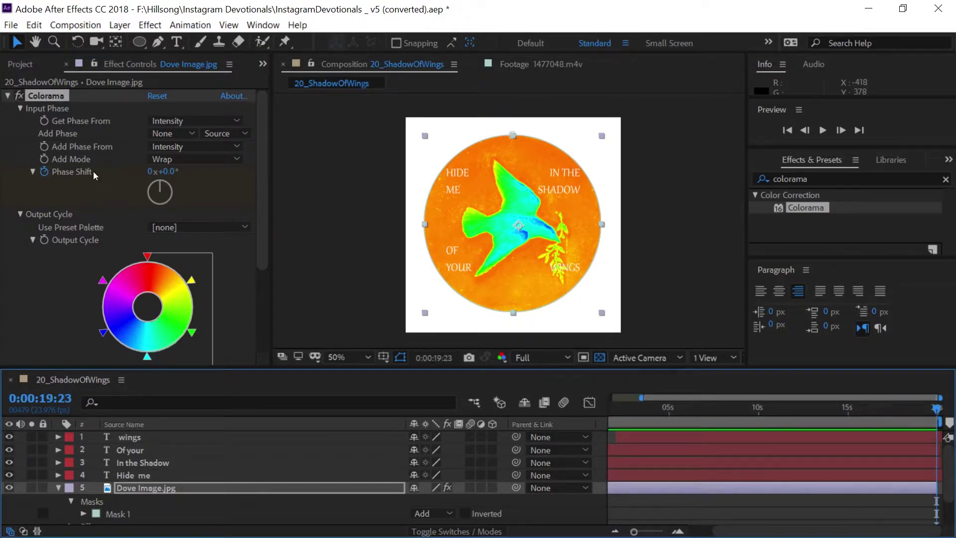
left_click(150, 172)
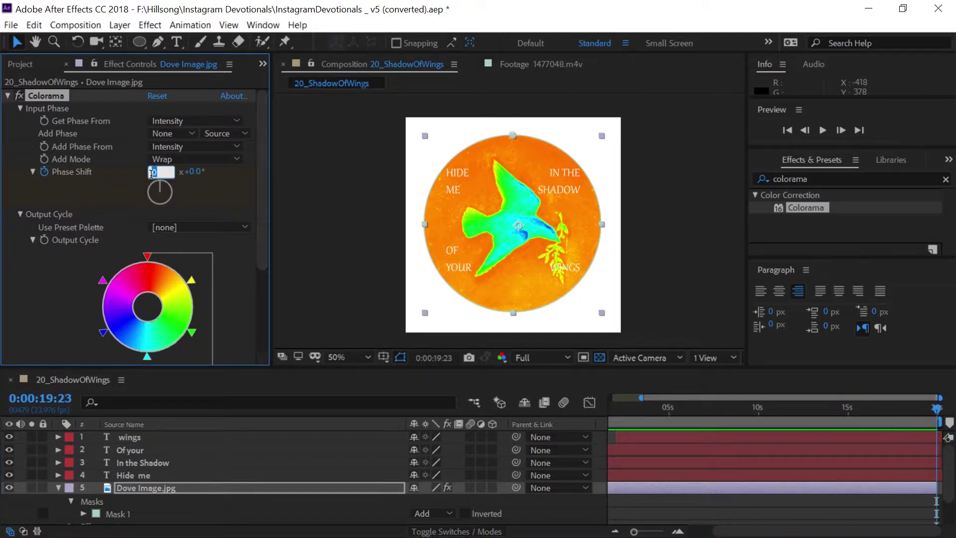
type("3")
key("Return")
- Preview the colour cycling from about 2 seconds, then scrub back to the start
left_click(623, 407)
left_click(822, 130)
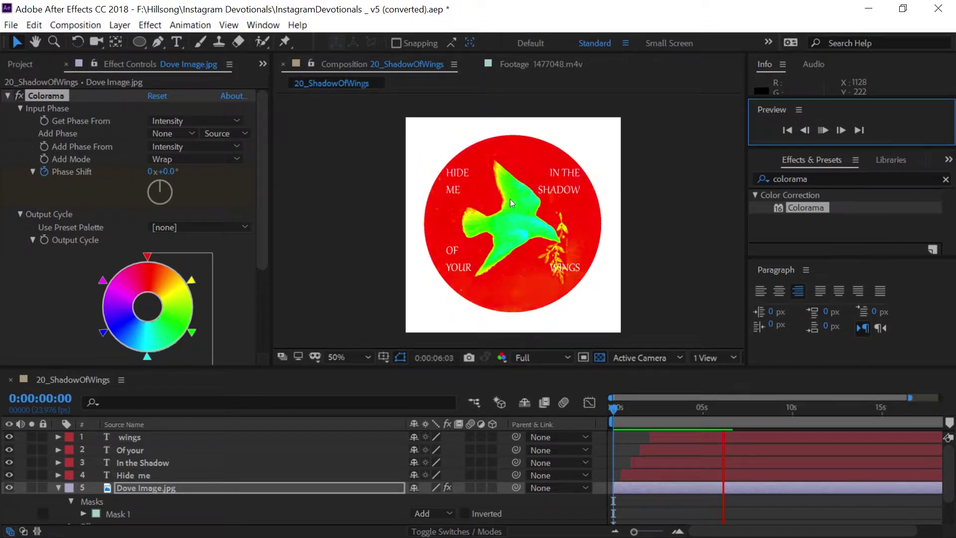
left_click(822, 130)
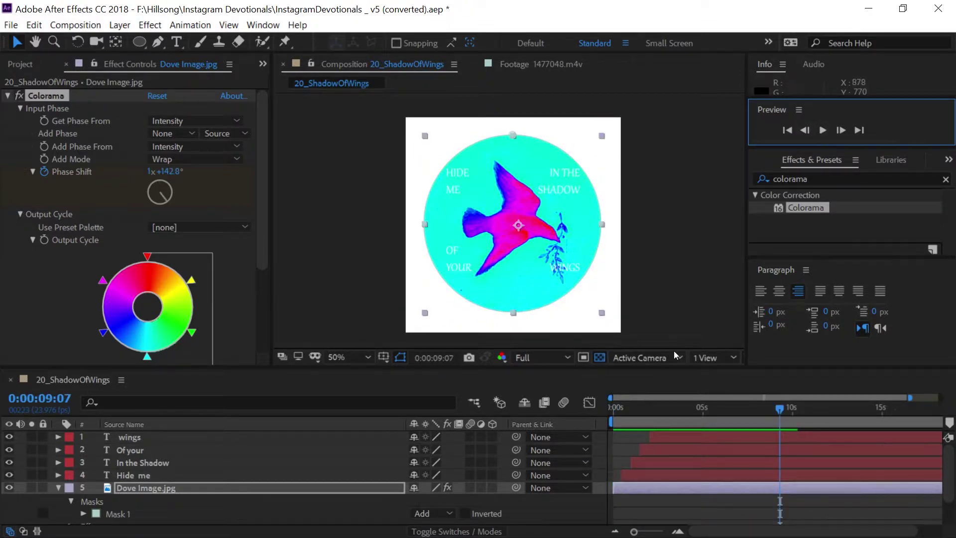
left_click_drag(765, 405, 557, 423)
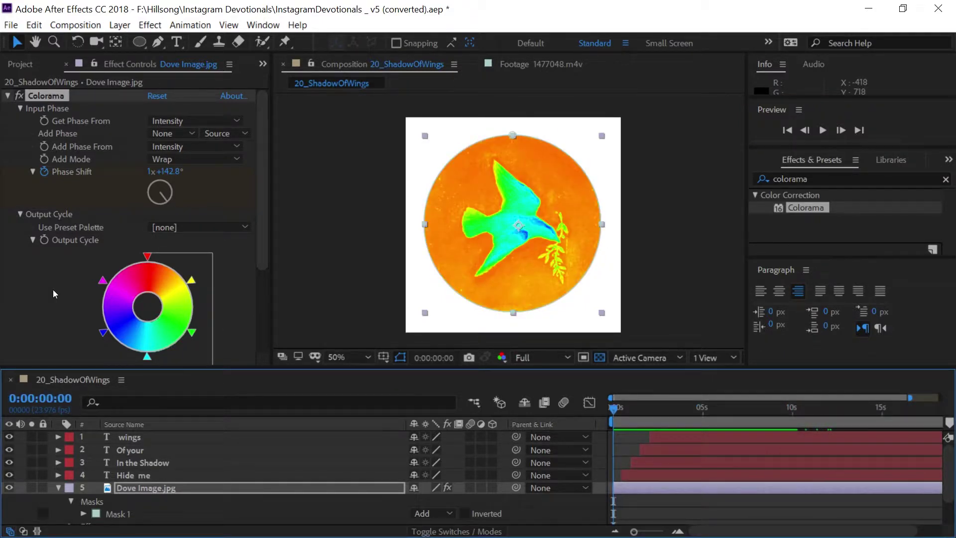
left_click(153, 475)
- Pre-compose the four text layers into a precomp named 20_ShadowOfWings_text
left_click(163, 436, "shift")
right_click(155, 442)
left_click(178, 384)
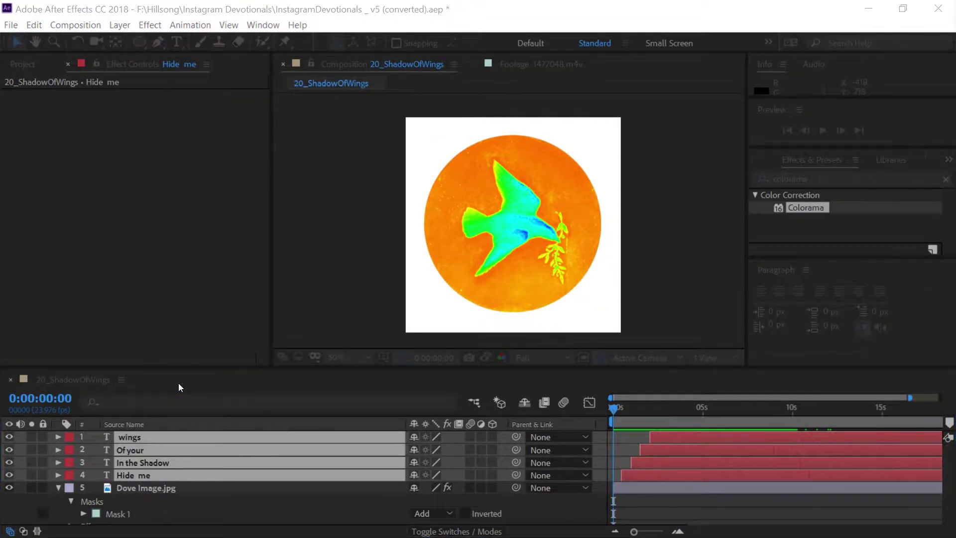
left_click_drag(640, 188, 395, 252)
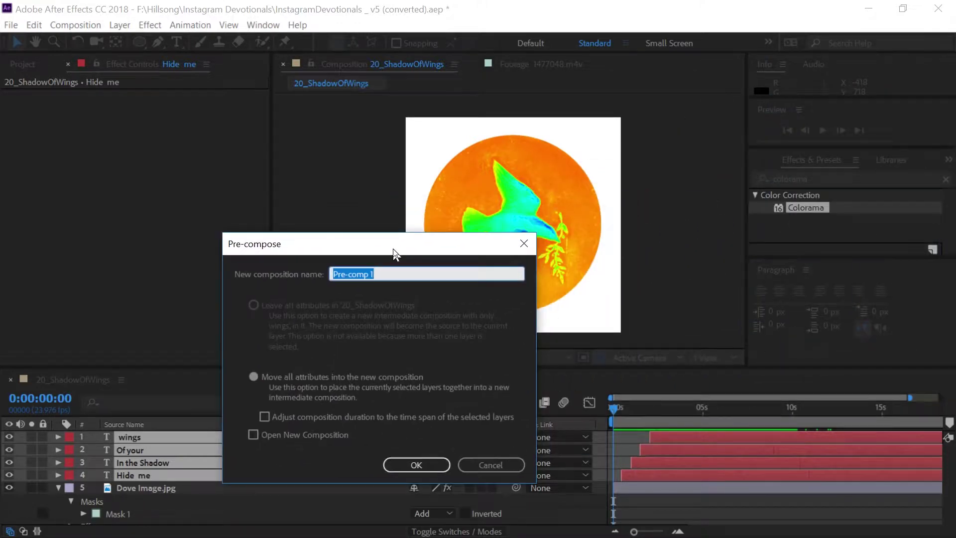
type("20")
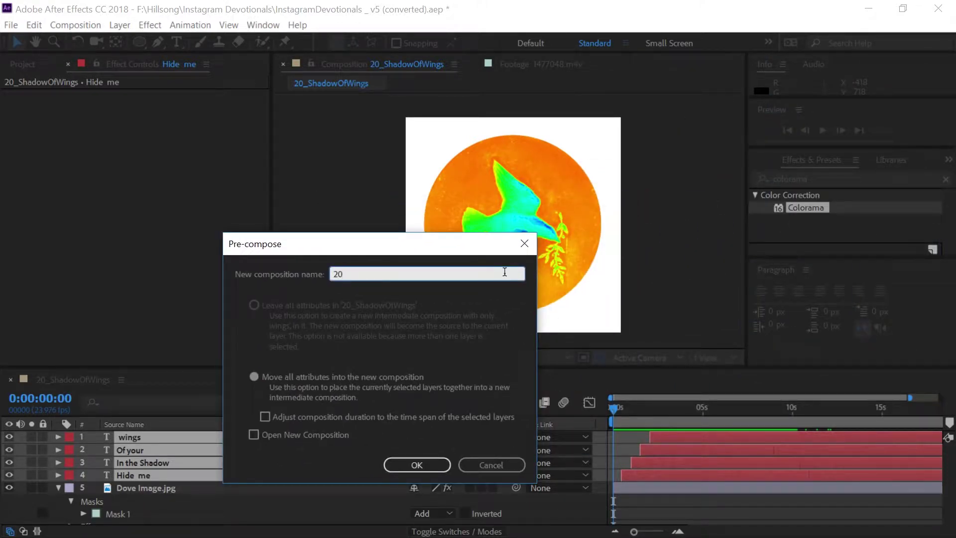
type("_ShadowOfWings_text")
left_click(409, 467)
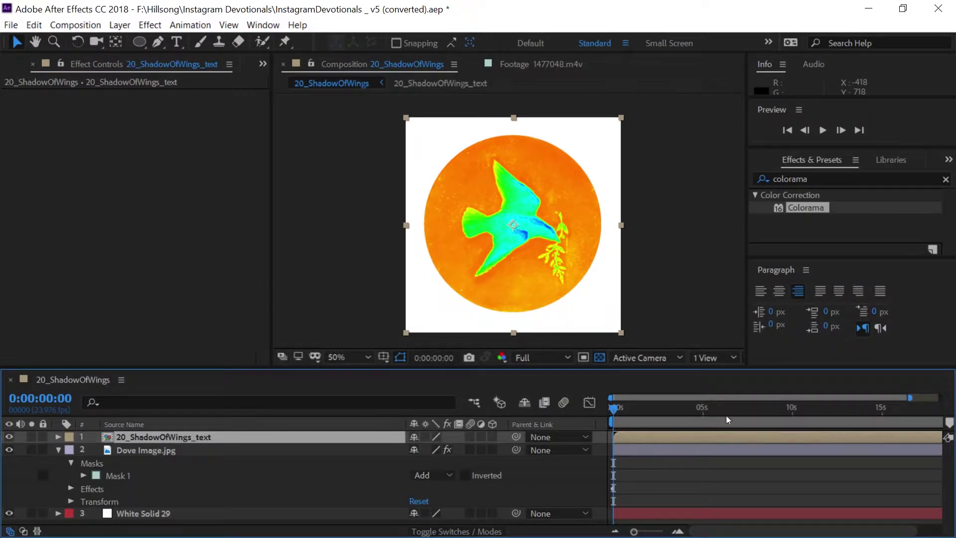
- Move the text precomp below White Solid 29 and select the Dove Image.jpg layer
left_click_drag(636, 406, 723, 408)
left_click_drag(174, 443, 160, 523)
left_click(165, 438)
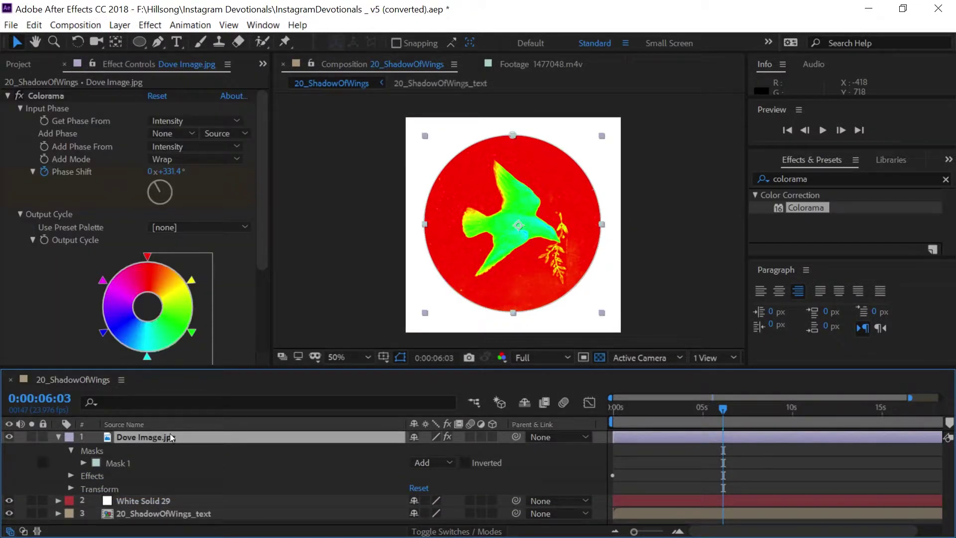
- Remove the Set Channels effect and delete the Dove Image_INVERT layer
left_click(818, 180)
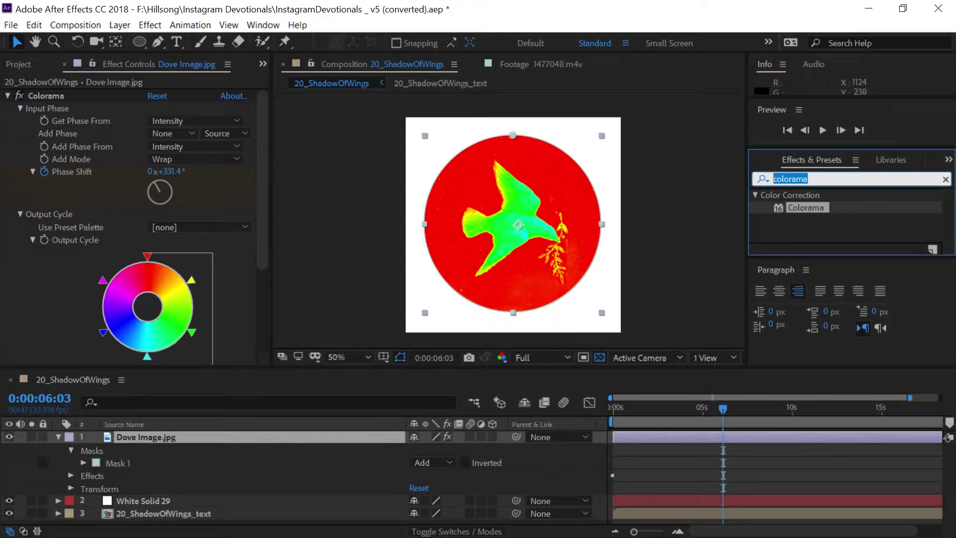
type("set chann")
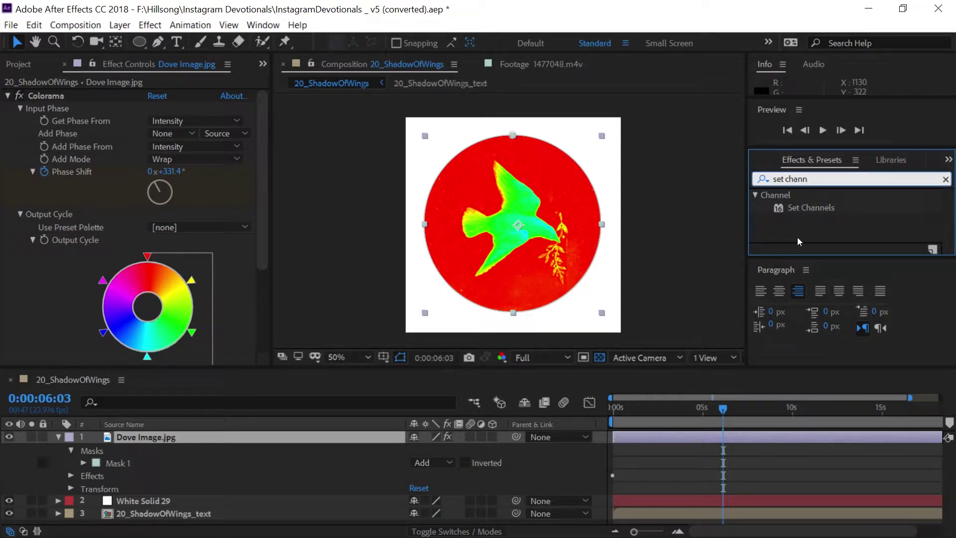
left_click(843, 181)
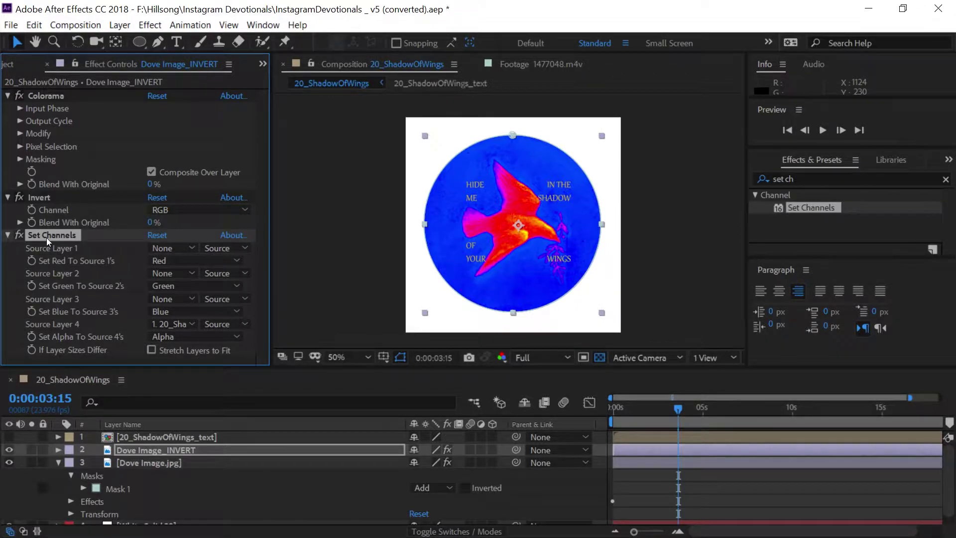
key("Delete")
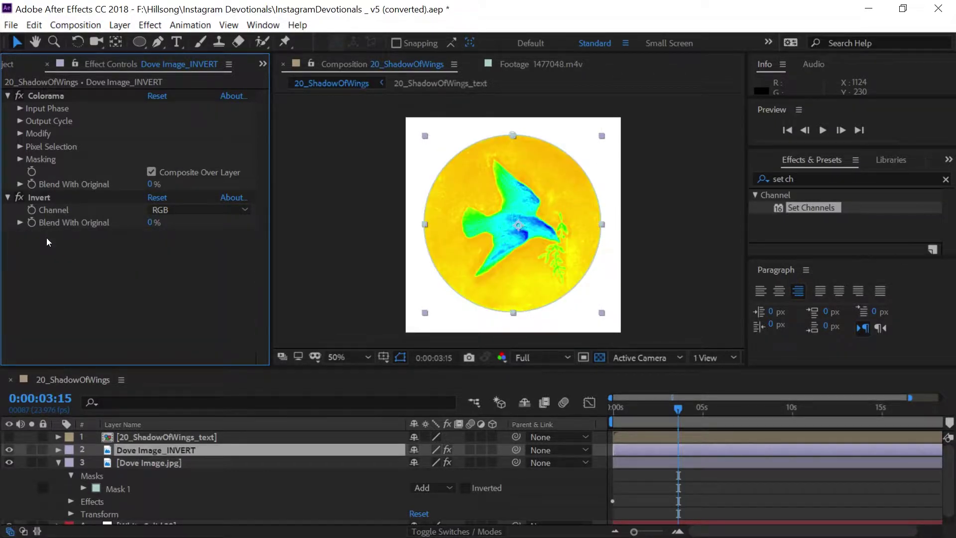
left_click(117, 453)
key("Delete")
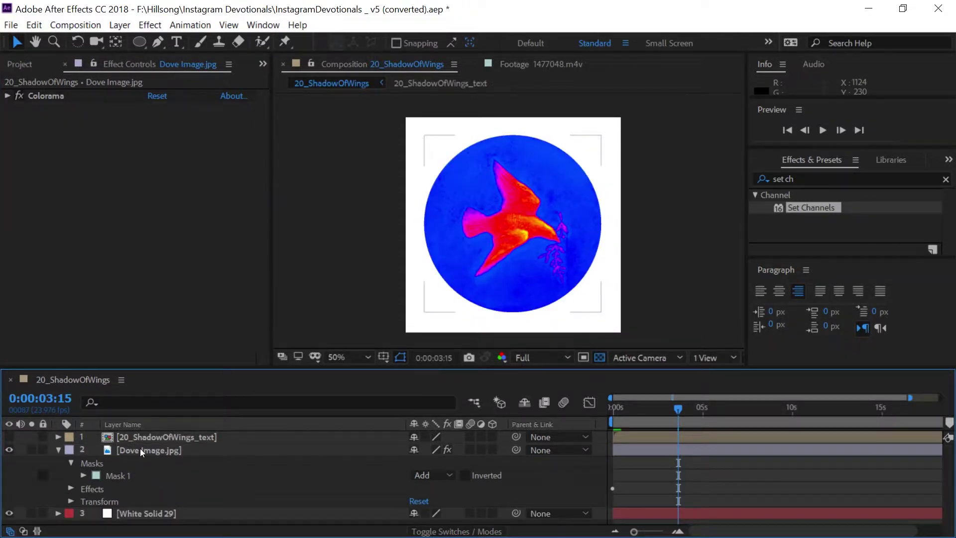
left_click(141, 449)
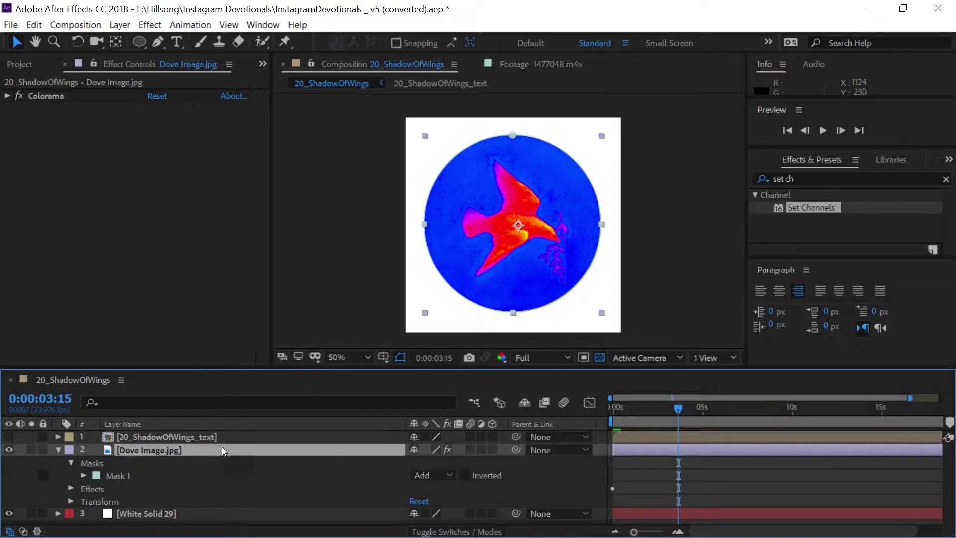
left_click(22, 63)
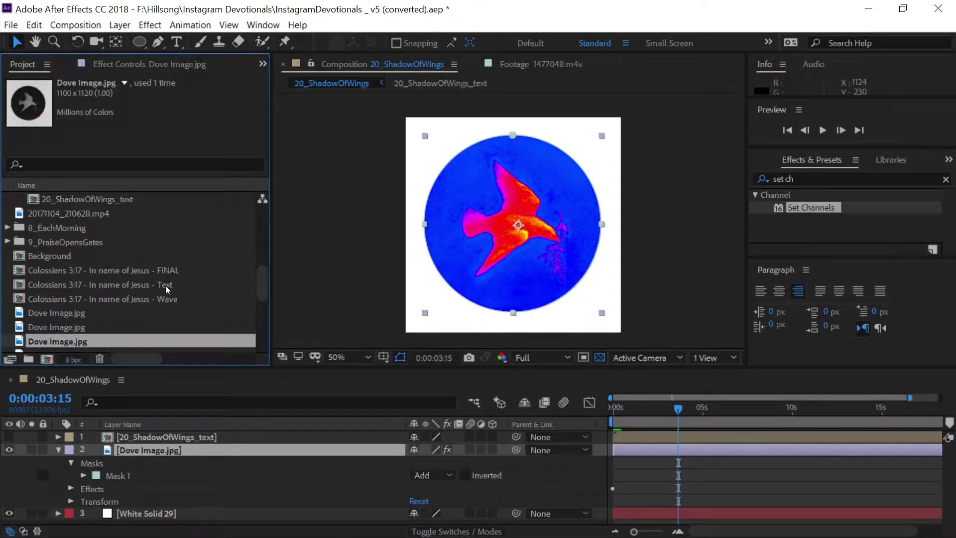
- Duplicate the 20_ShadowOfWings composition and move the copy into the 20_ShadowOfWings folder
scroll(97, 282, "up", 2)
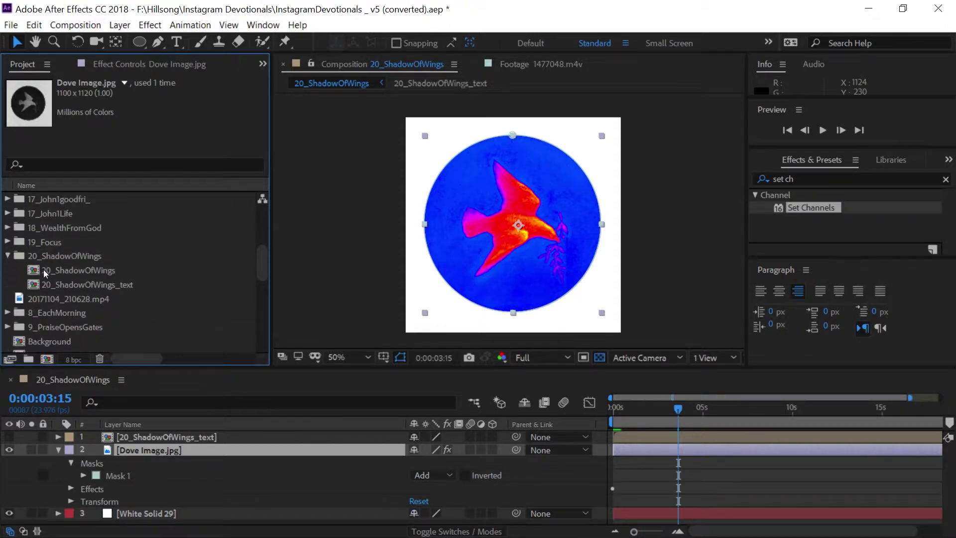
left_click(43, 270)
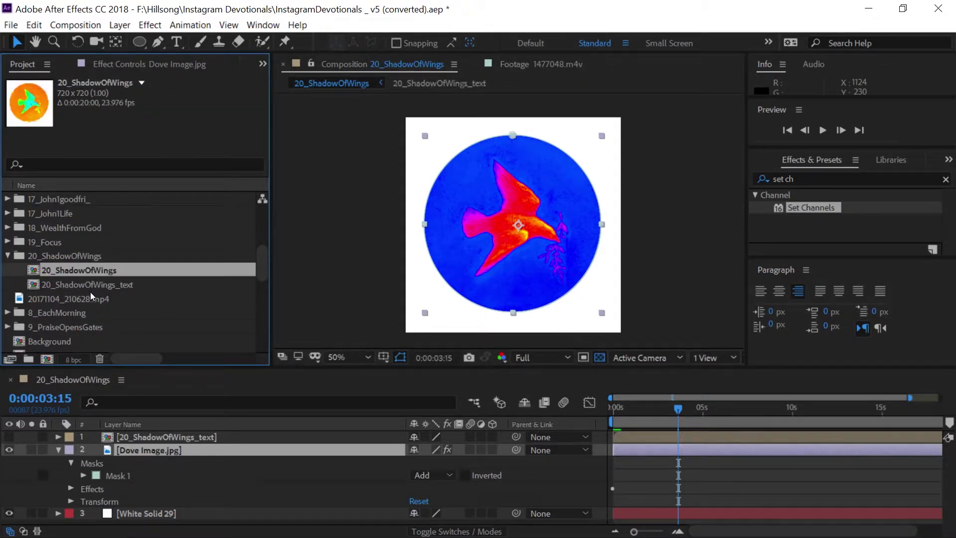
key("ctrl+d")
scroll(90, 292, "down", 2)
scroll(98, 298, "up", 1)
scroll(91, 276, "up", 1)
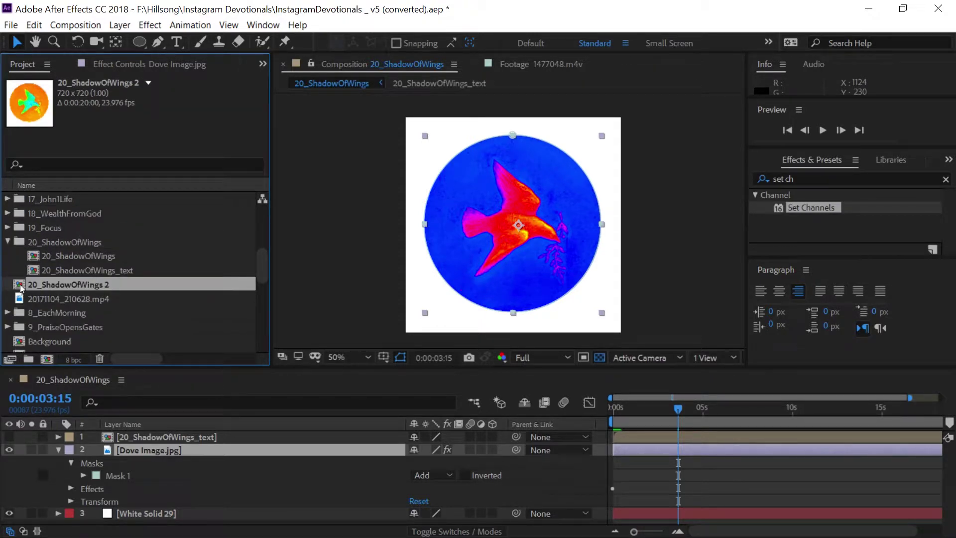
left_click_drag(25, 288, 31, 246)
- Rename the duplicate composition to 20_ShadowOfWings_WingsBird
right_click(73, 270)
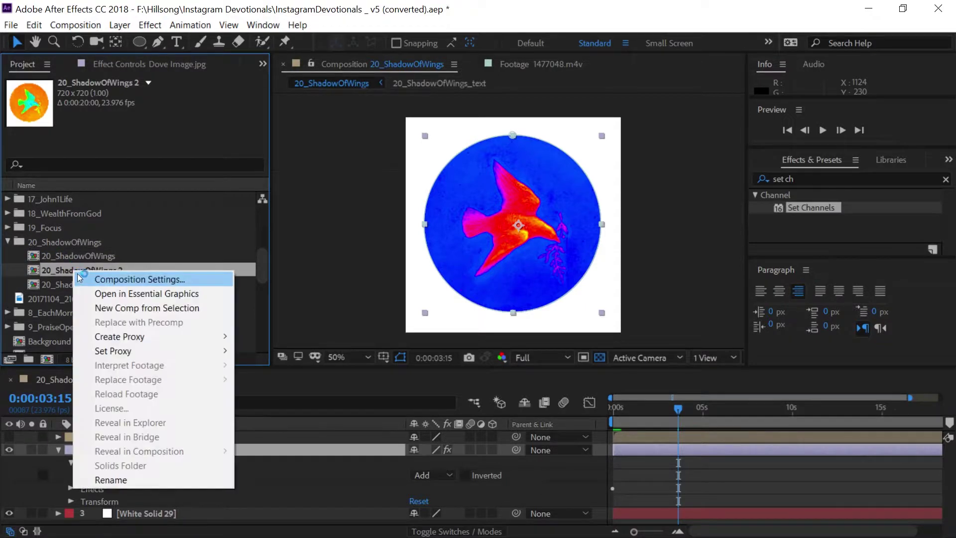
left_click(126, 479)
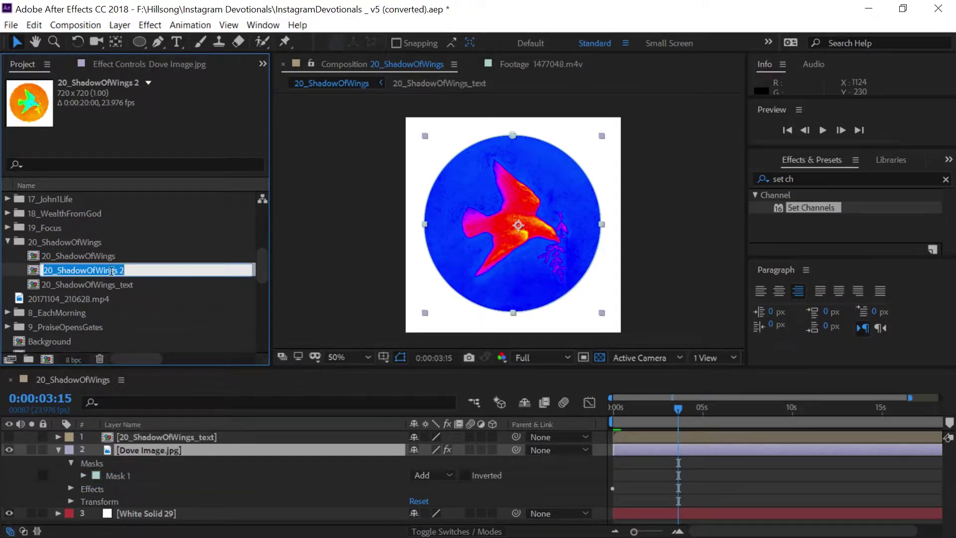
left_click_drag(120, 271, 218, 271)
type("_")
type("Wings")
type("Bird")
key("Return")
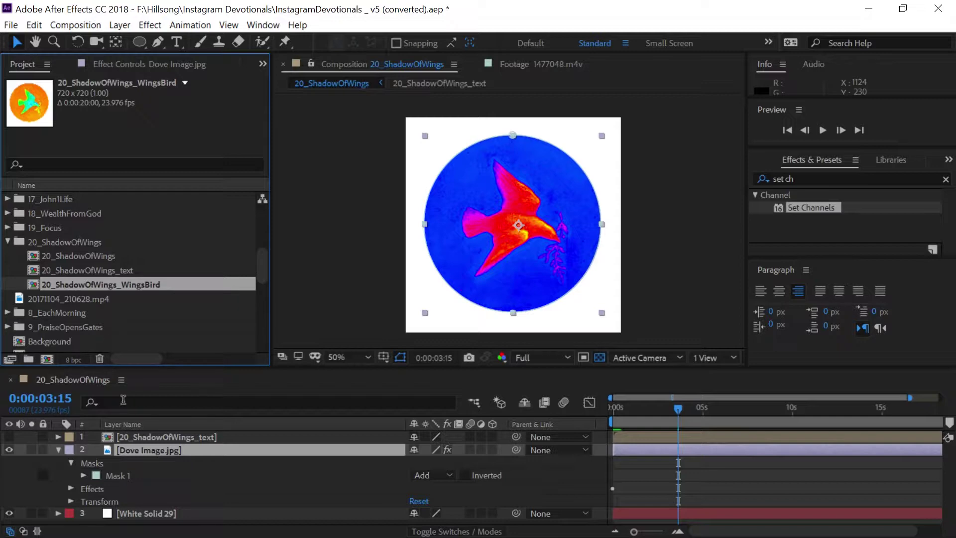
- Delete White Solid 29 from 20_ShadowOfWings_WingsBird, then return to 20_ShadowOfWings
double_click(35, 282)
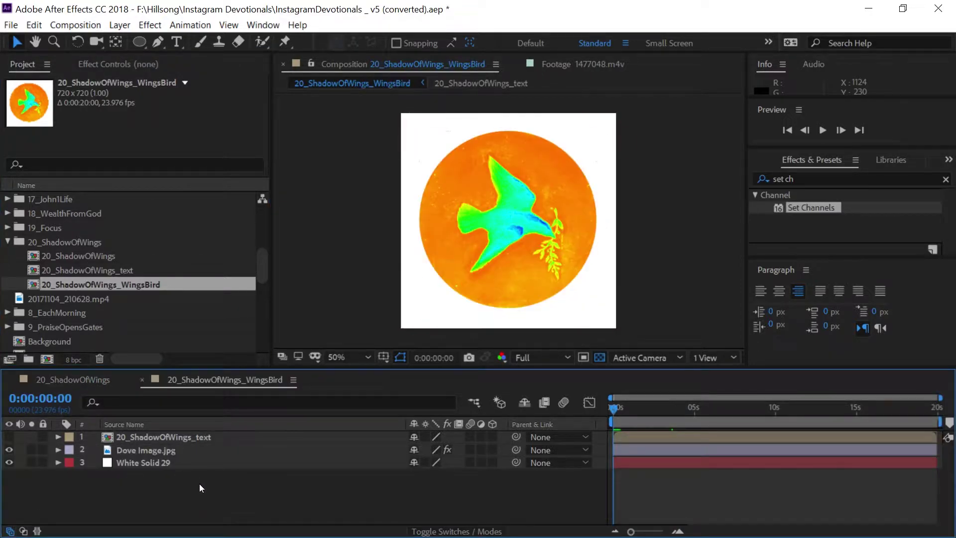
left_click_drag(649, 406, 718, 411)
left_click(117, 462)
key("Delete")
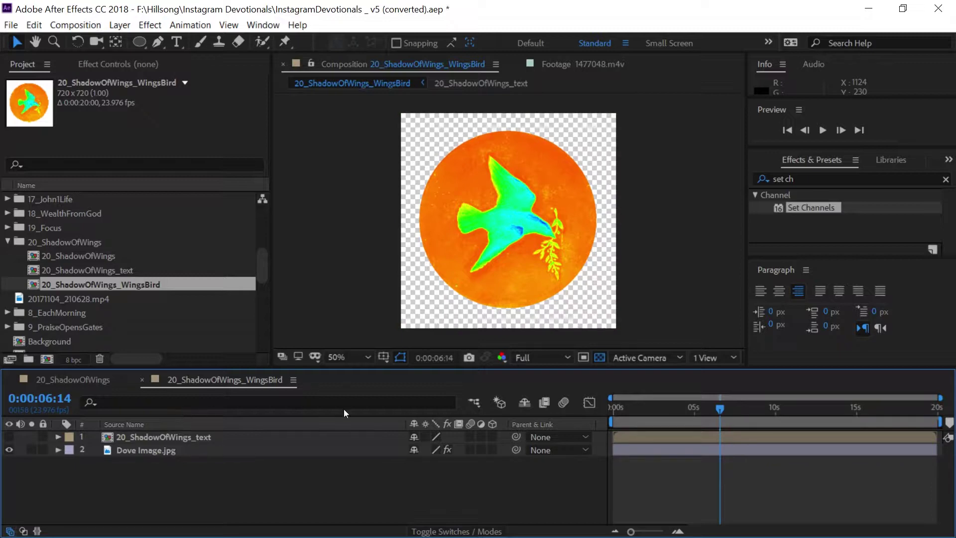
mouse_move(661, 407)
left_mouse_down()
mouse_move(613, 407)
mouse_move(920, 406)
mouse_move(671, 407)
left_mouse_up()
left_click(65, 381)
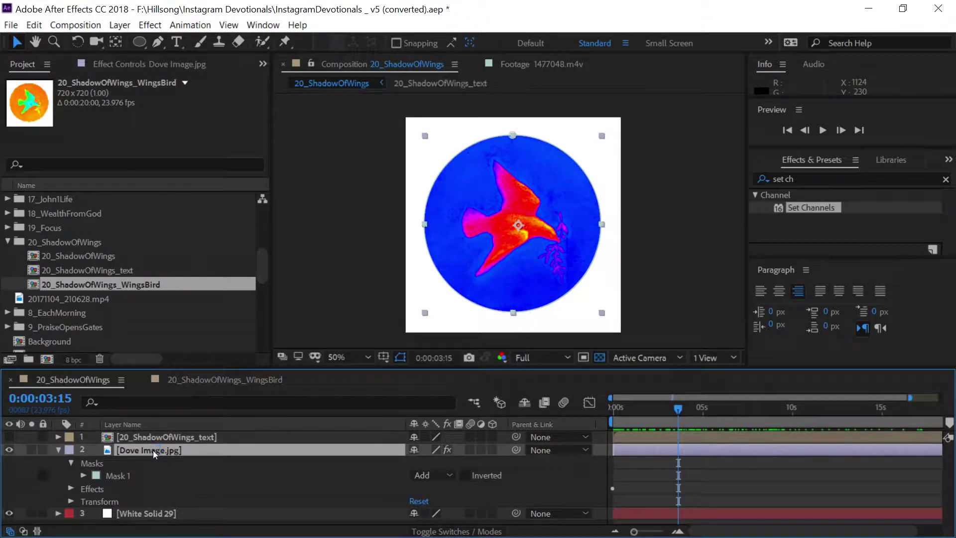
- Replace the Dove Image.jpg layer with the 20_ShadowOfWings_WingsBird composition
key("Delete")
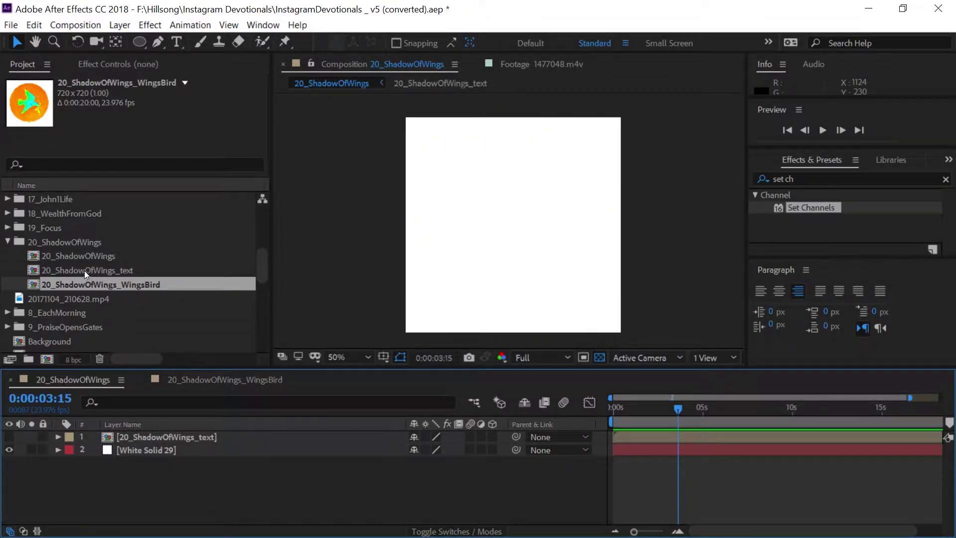
left_click_drag(78, 279, 142, 441)
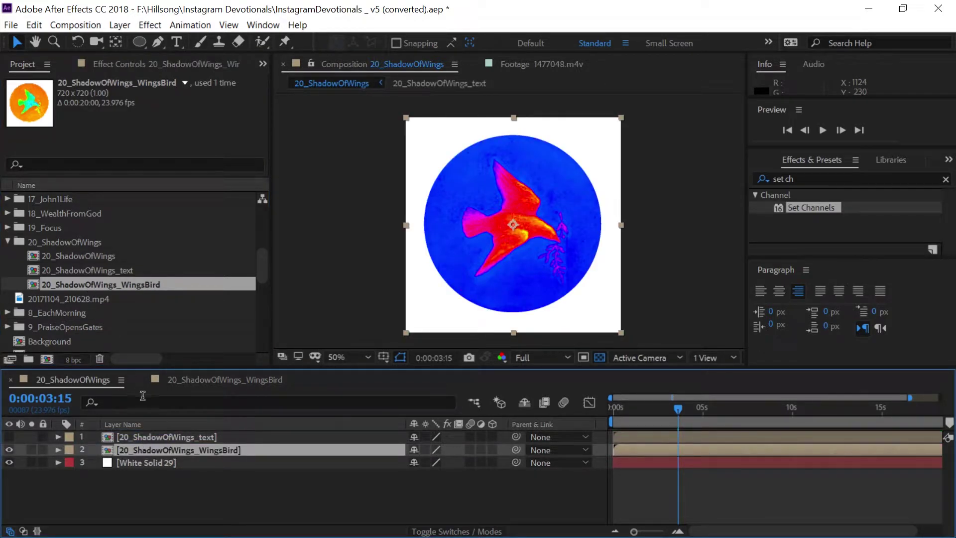
right_click(61, 283)
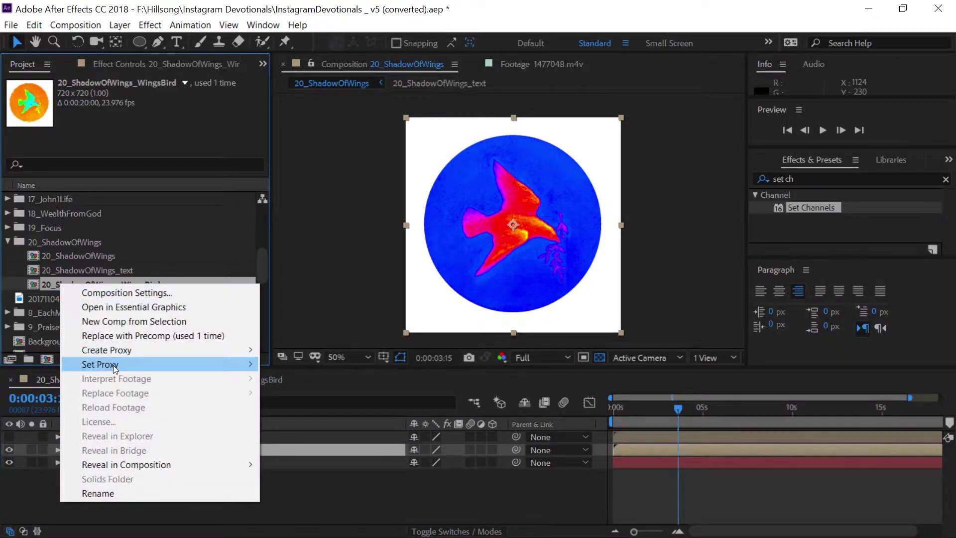
mouse_move(128, 354)
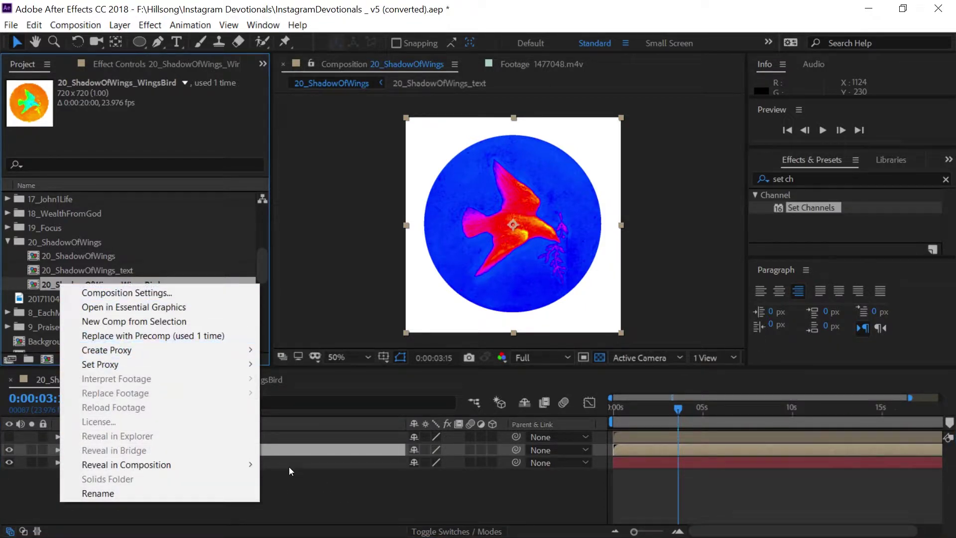
right_click(286, 447)
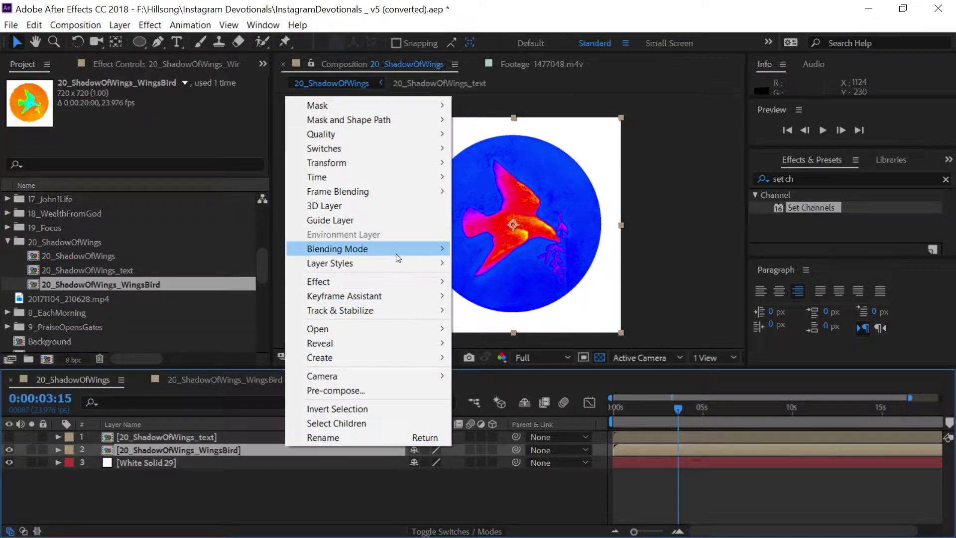
mouse_move(395, 253)
left_click(240, 494)
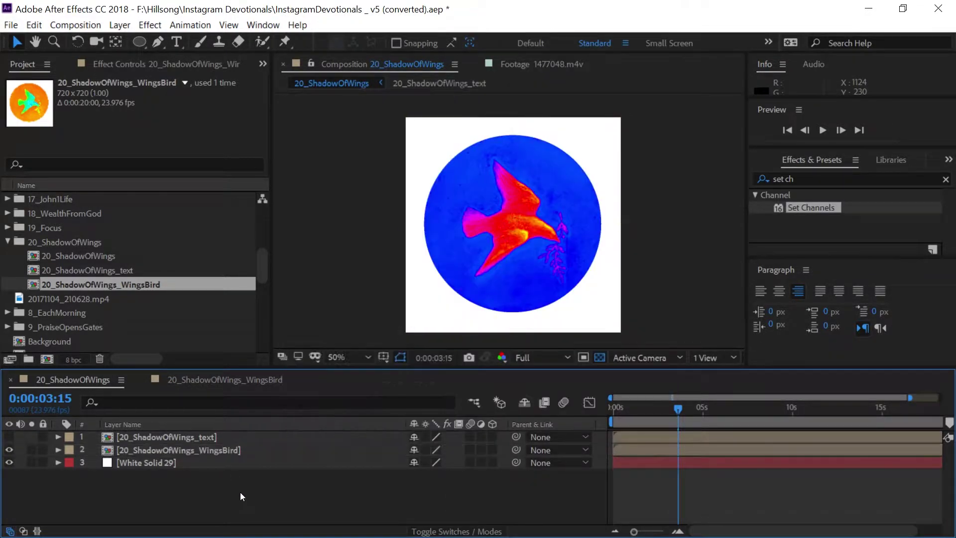
left_click(212, 451)
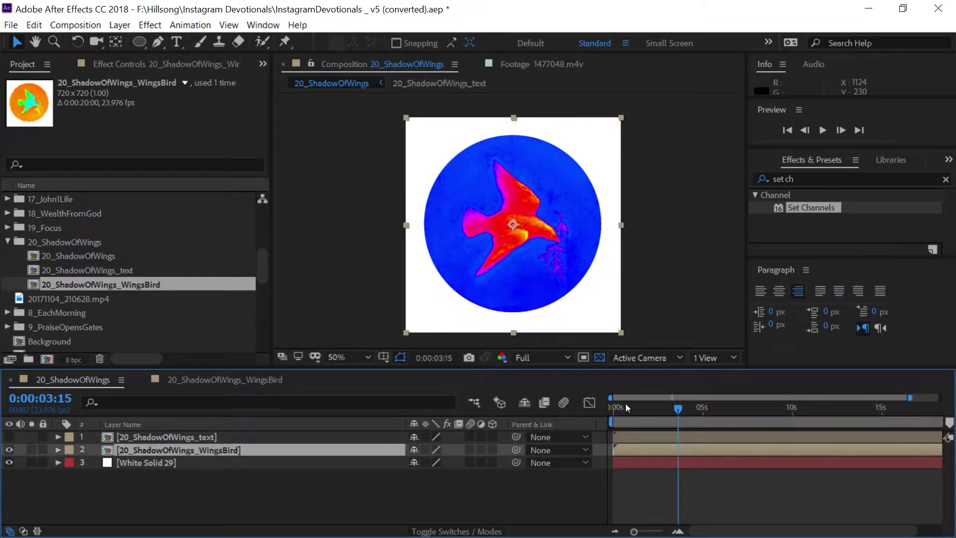
- Add a second 20_ShadowOfWings_WingsBird layer to the timeline
left_click_drag(626, 404, 688, 404)
left_click(9, 462)
left_click(9, 462)
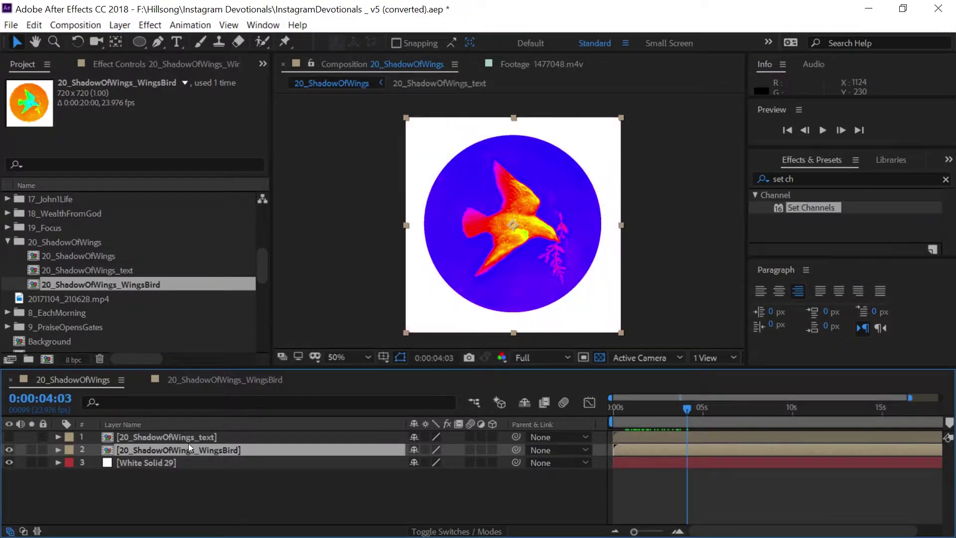
left_click_drag(83, 284, 144, 442)
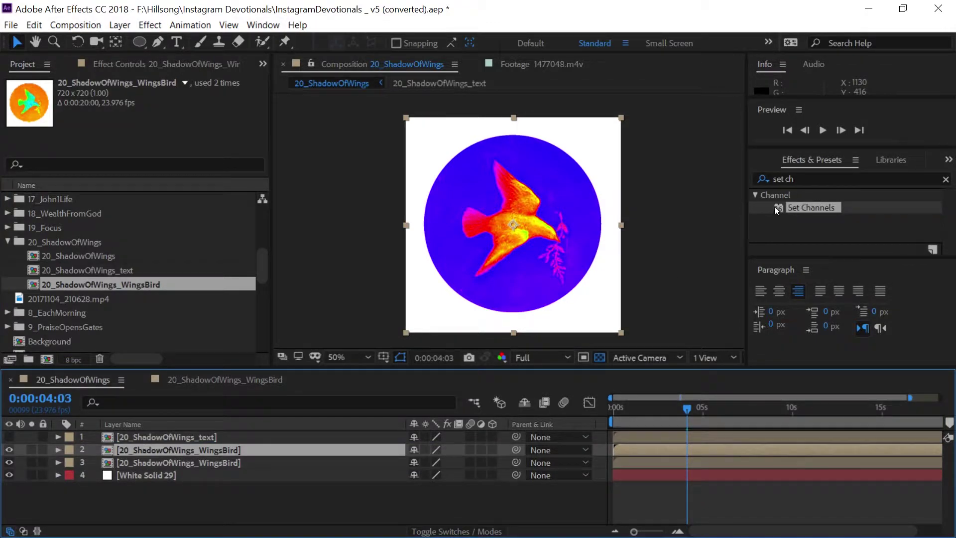
left_click_drag(776, 206, 800, 179)
- Apply the Invert effect to the top WingsBird layer
left_click(799, 179)
type("invert")
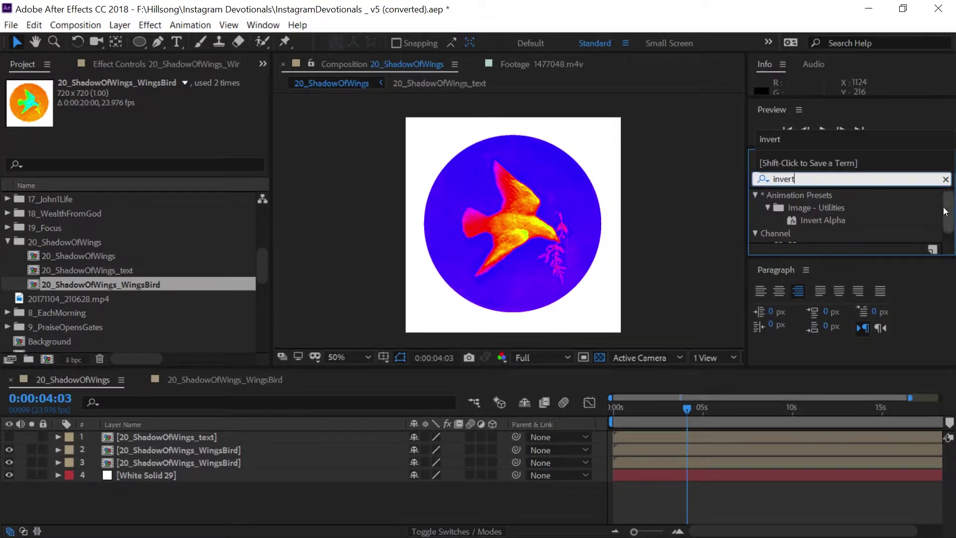
scroll(936, 219, "down", 1)
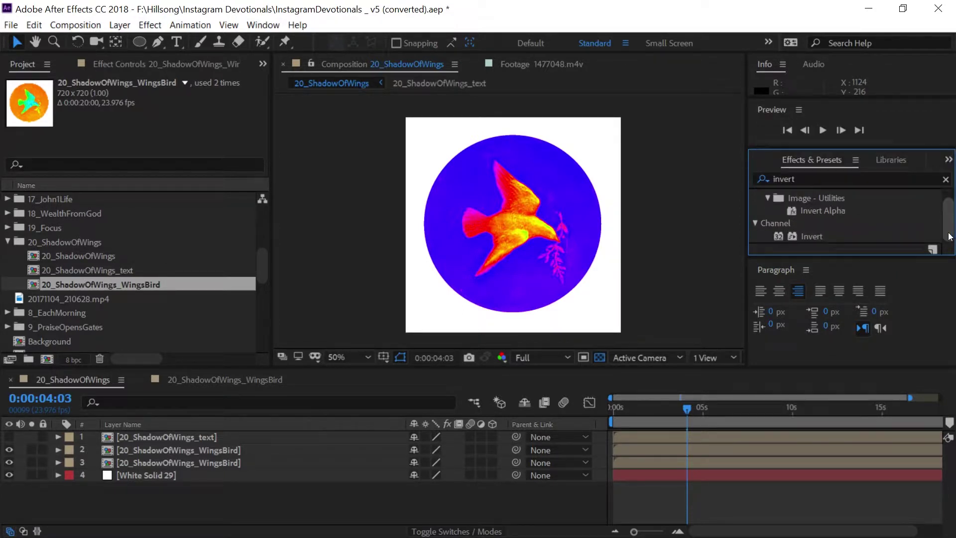
left_click_drag(819, 237, 674, 450)
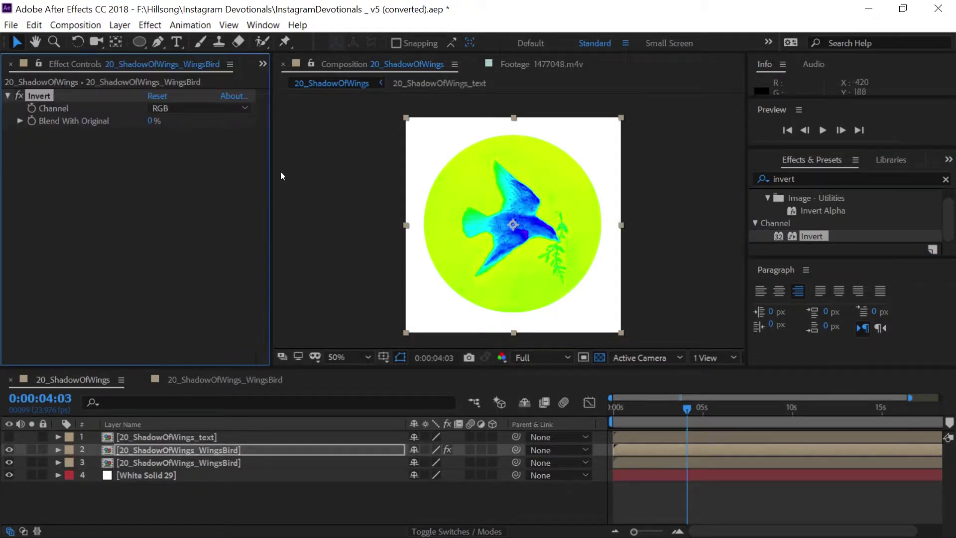
left_click(416, 154)
- Add Set Channels to it, taking Alpha from Source Layer 4 20_ShadowOfWings_text
left_click(752, 179)
type("set")
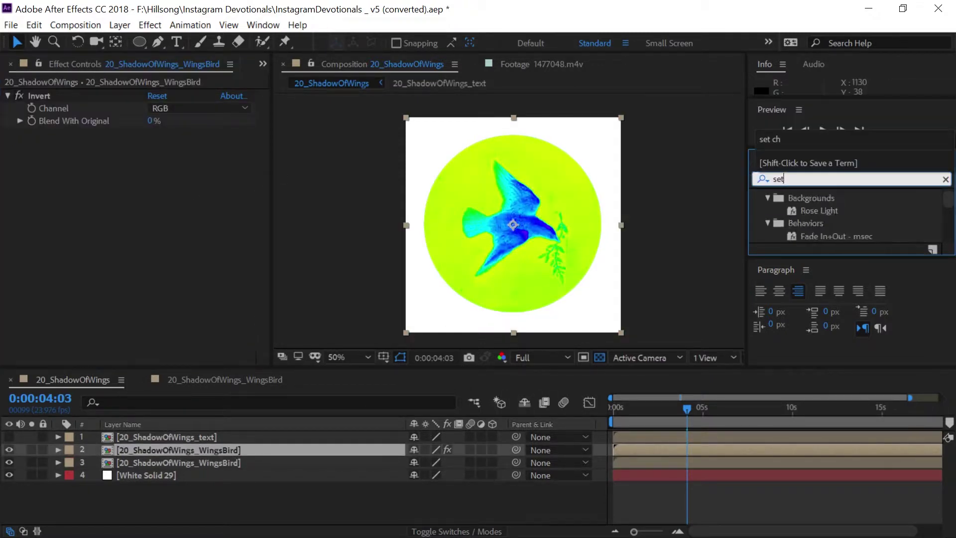
type(" chann")
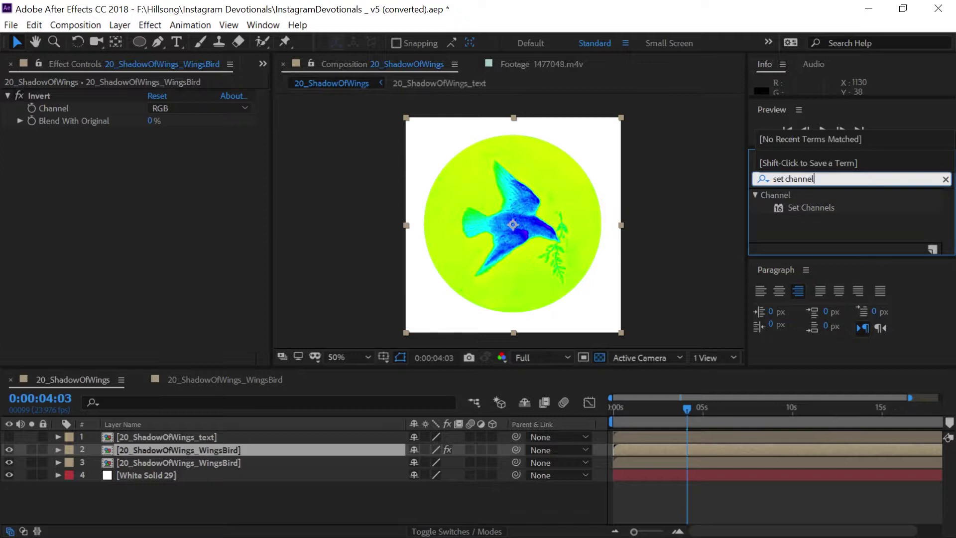
type("el")
left_click_drag(811, 208, 682, 448)
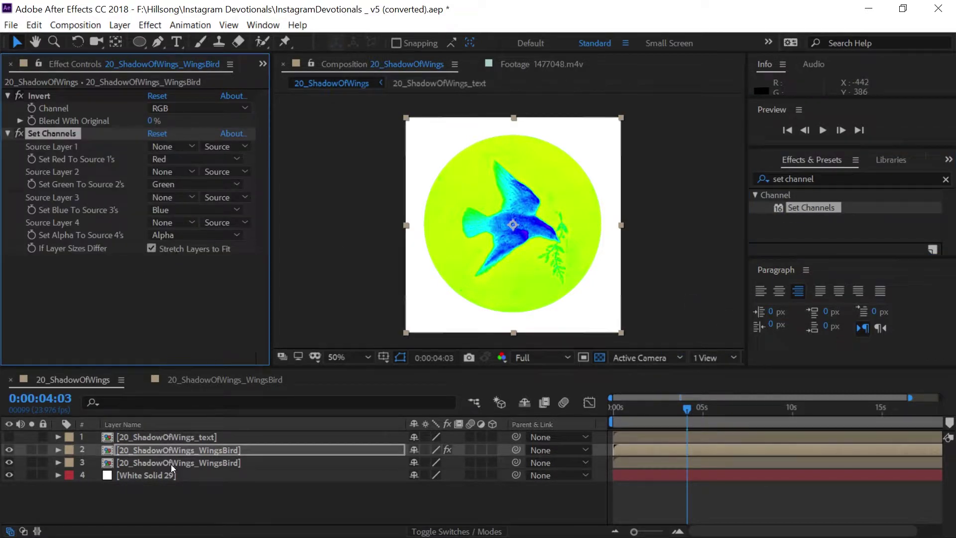
left_click(169, 438)
left_click(169, 450)
left_click(223, 240)
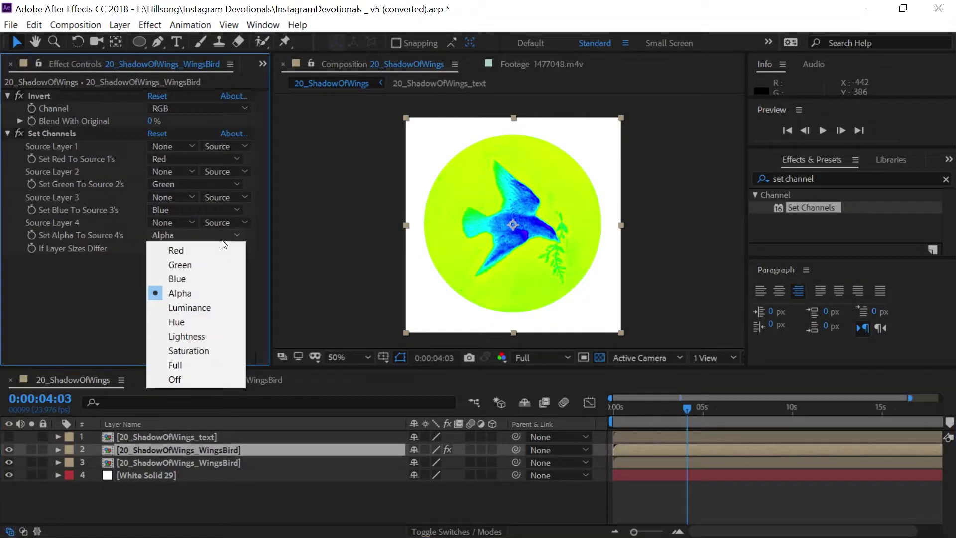
left_click(131, 247)
left_click(155, 230)
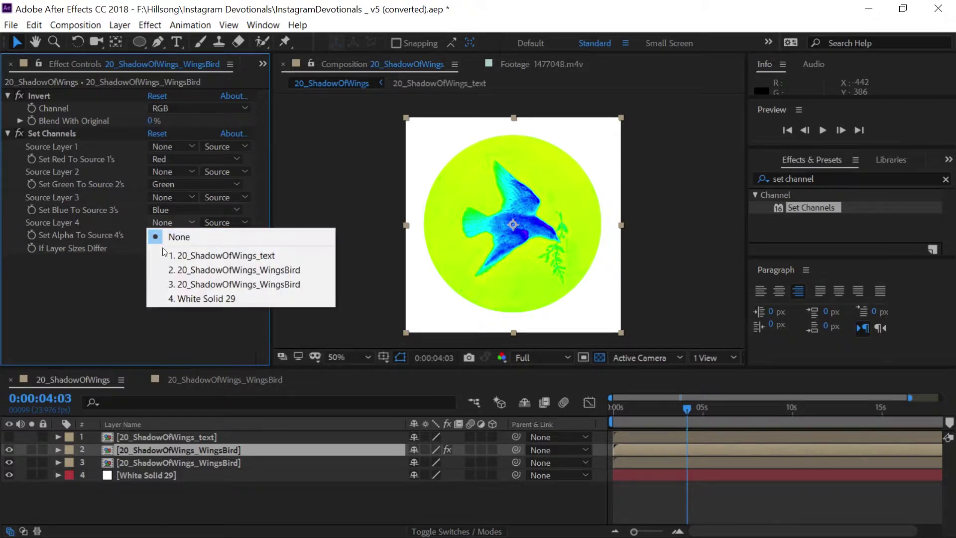
left_click(182, 256)
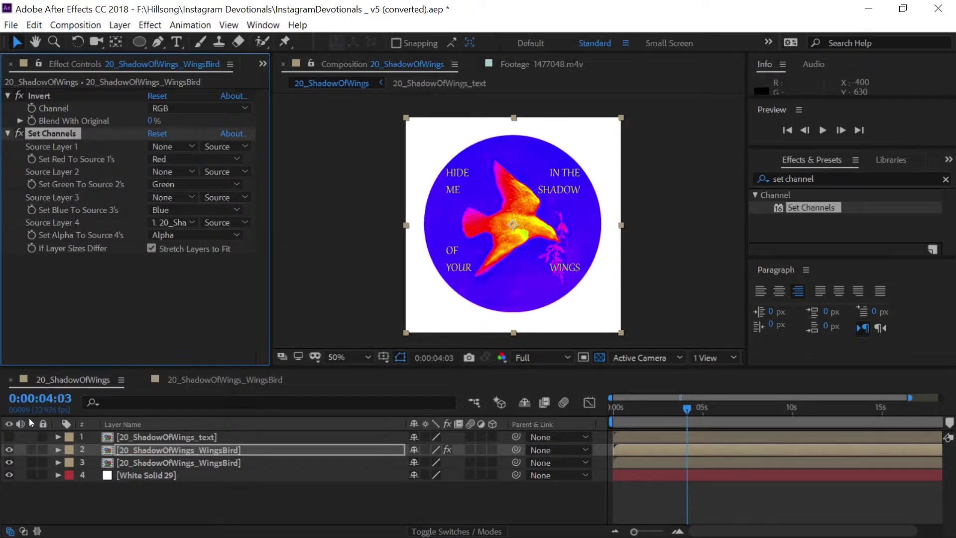
left_click(12, 438)
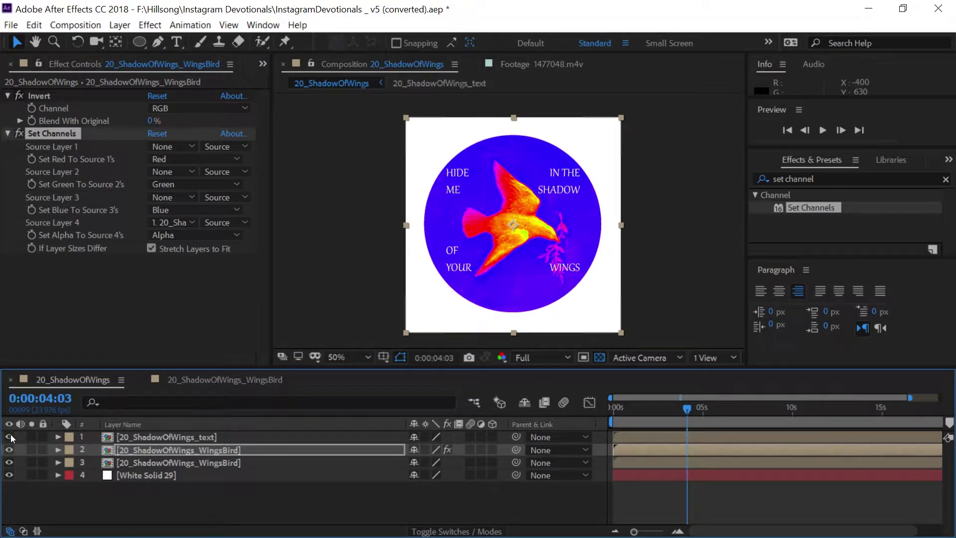
- Move 20_ShadowOfWings_text to the bottom of the layer stack and zoom in on the bird
left_click_drag(142, 441, 150, 483)
left_click_drag(614, 407, 731, 407)
key("period")
key("period")
key("period")
key("comma")
scroll(455, 280, "up", 1)
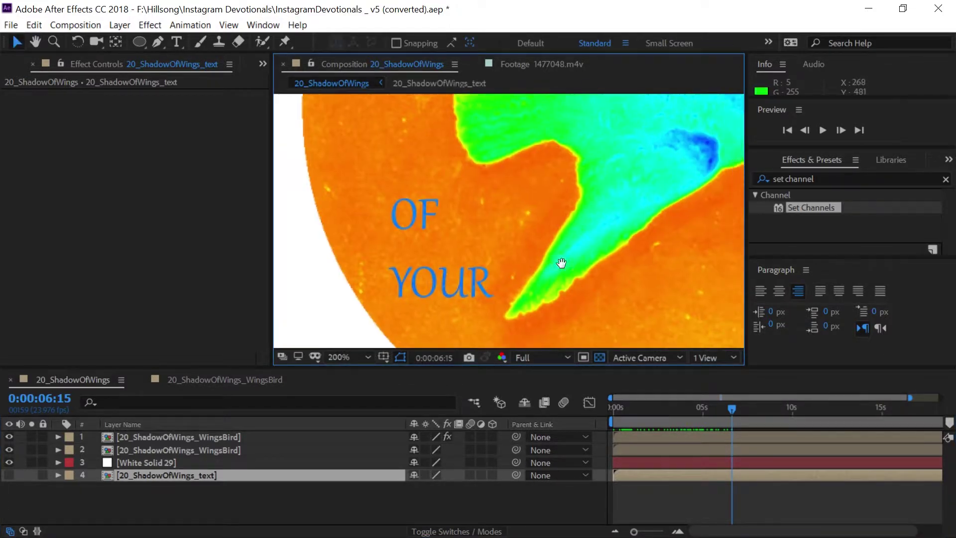
key("h")
left_click_drag(555, 260, 552, 292)
- Centre the dove circle in the viewer and play the preview from 0:00
left_click_drag(731, 408, 518, 271)
scroll(486, 222, "down", 4)
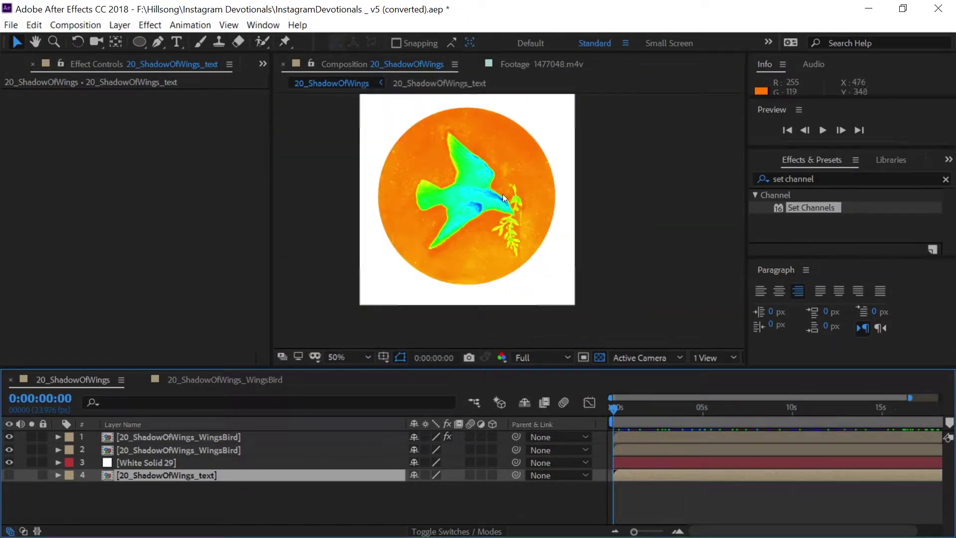
left_click_drag(573, 235, 484, 208)
scroll(476, 170, "up", 3)
scroll(500, 193, "down", 3)
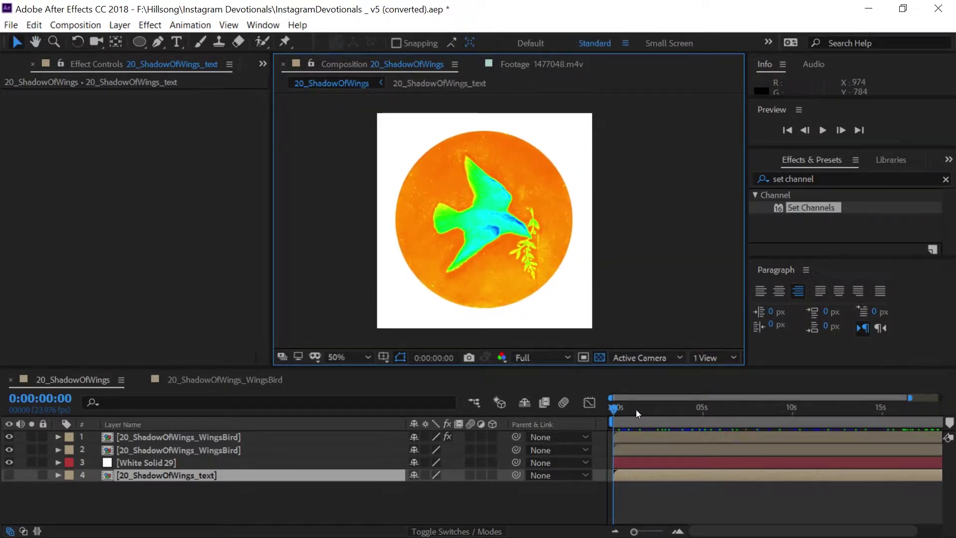
left_click_drag(631, 409, 195, 340)
left_click_drag(656, 399, 612, 404)
left_click(824, 130)
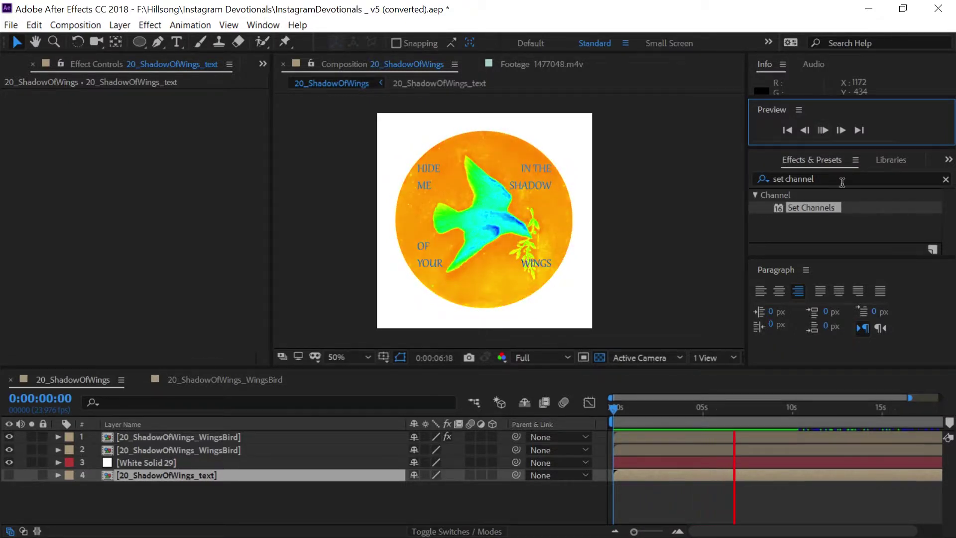
- Open the 20_ShadowOfWings_text precomp near its start with the transparency grid turned off
left_click(822, 130)
left_click(222, 376)
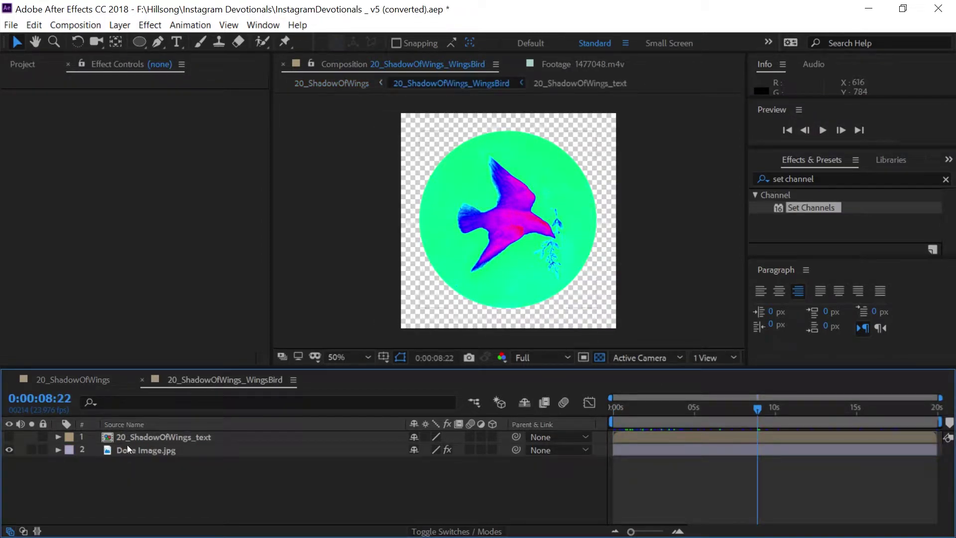
left_click(84, 378)
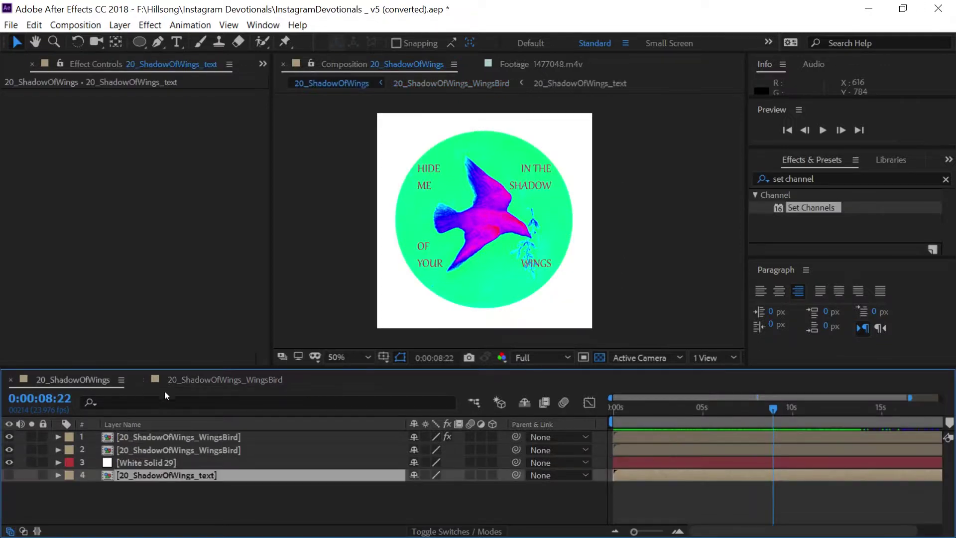
left_click(226, 381)
left_click(20, 63)
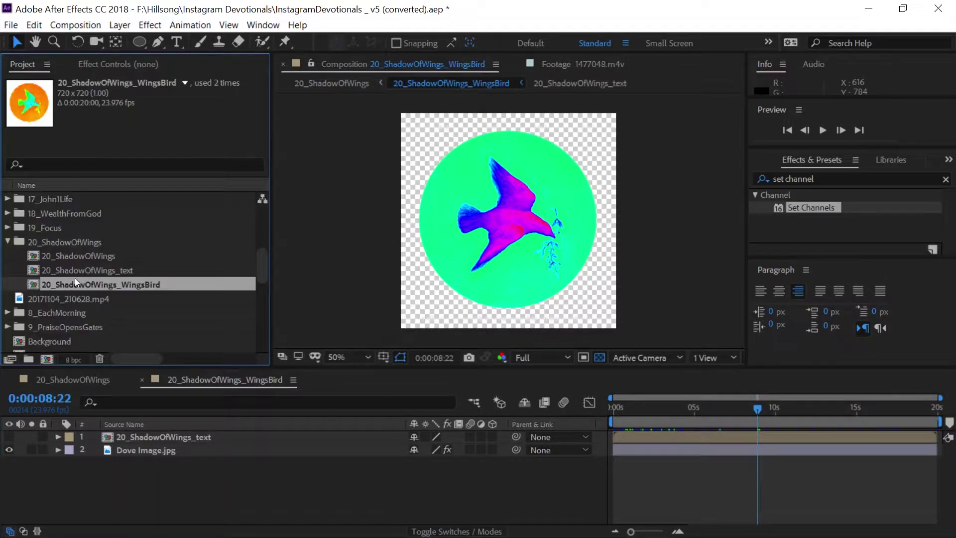
double_click(36, 270)
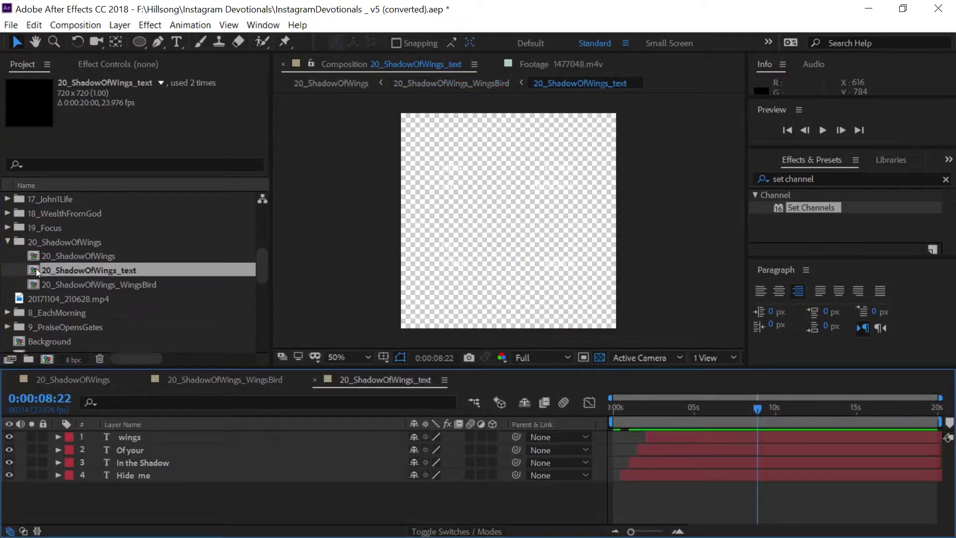
left_click(76, 257)
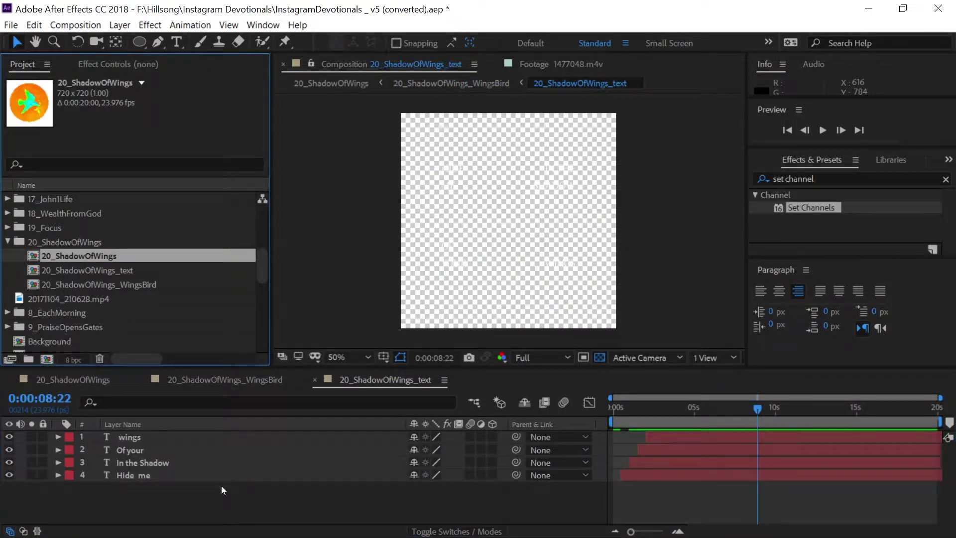
left_click_drag(630, 414, 670, 412)
left_click(600, 357)
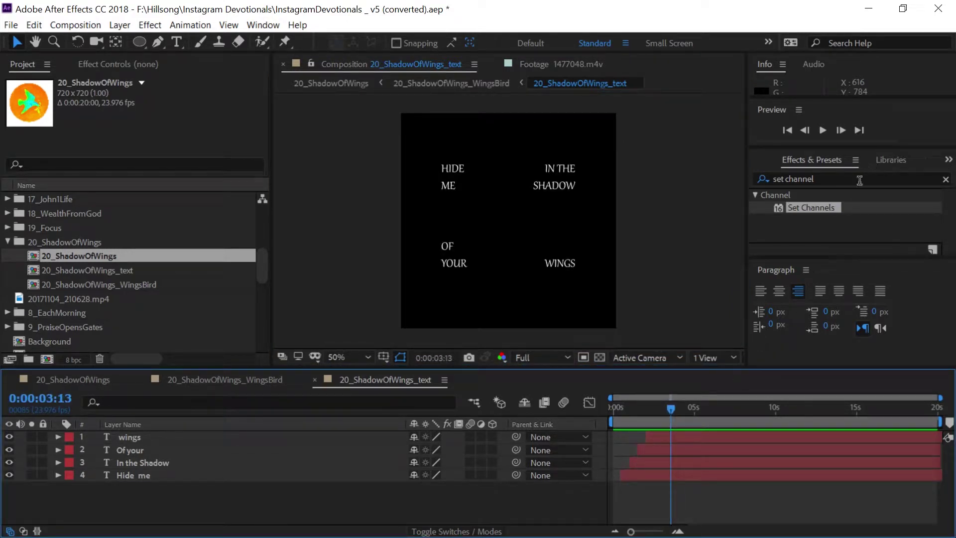
- Trim the Hide me text layer so it starts at frame 12
left_click_drag(627, 404, 623, 406)
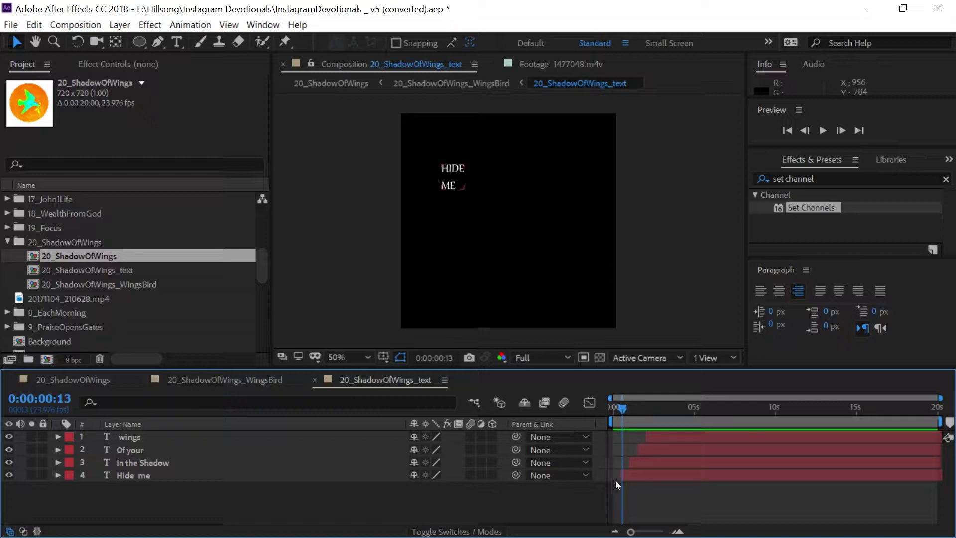
scroll(741, 532, "up", 3)
left_click_drag(678, 407, 671, 407)
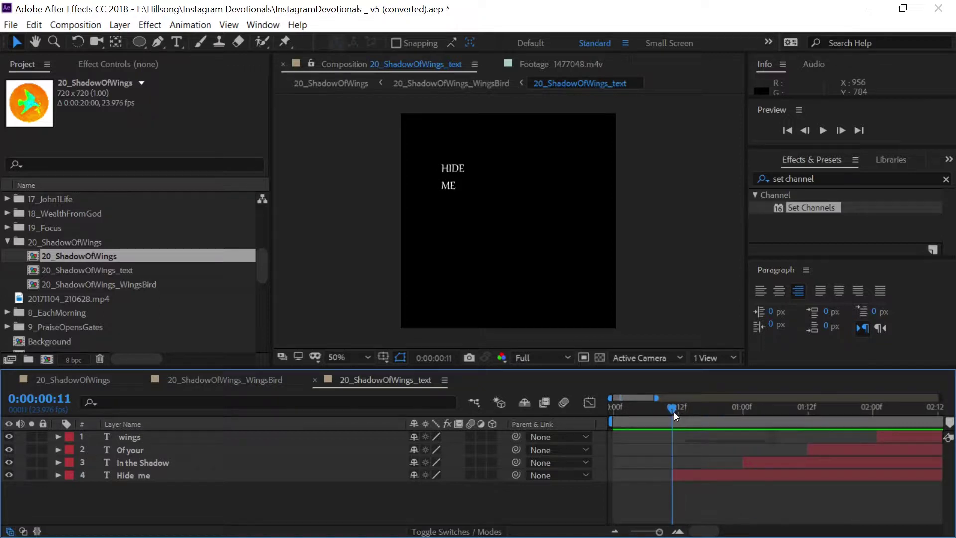
left_click_drag(671, 409, 676, 410)
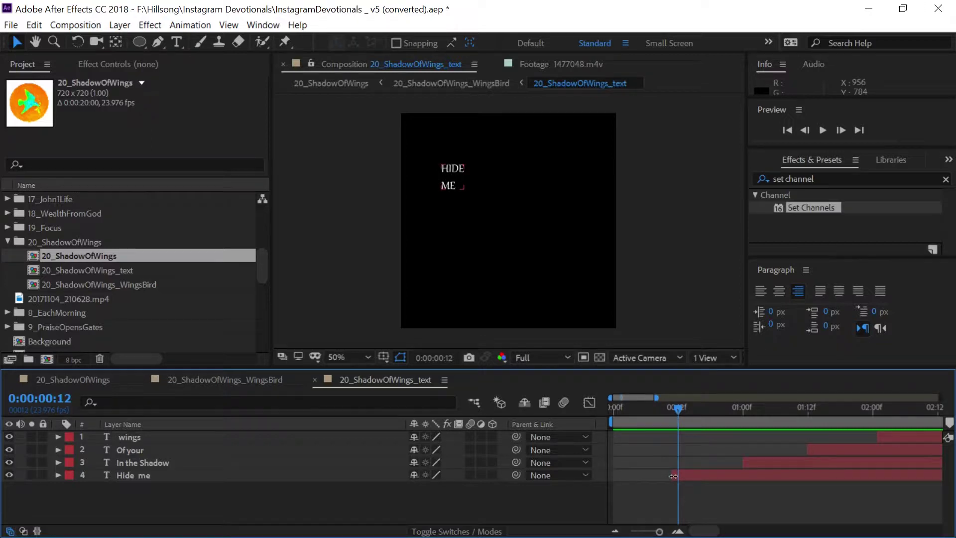
left_click_drag(672, 476, 677, 476)
left_click_drag(742, 412, 674, 428)
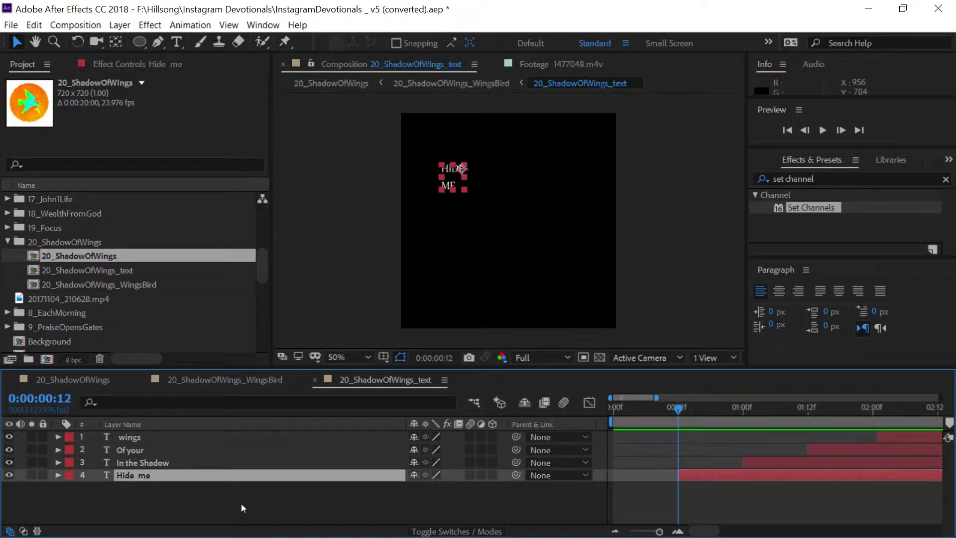
- Keyframe Hide me's Opacity at 100% on frame 16 and 0% on frame 12
left_click(57, 475)
left_click(71, 501)
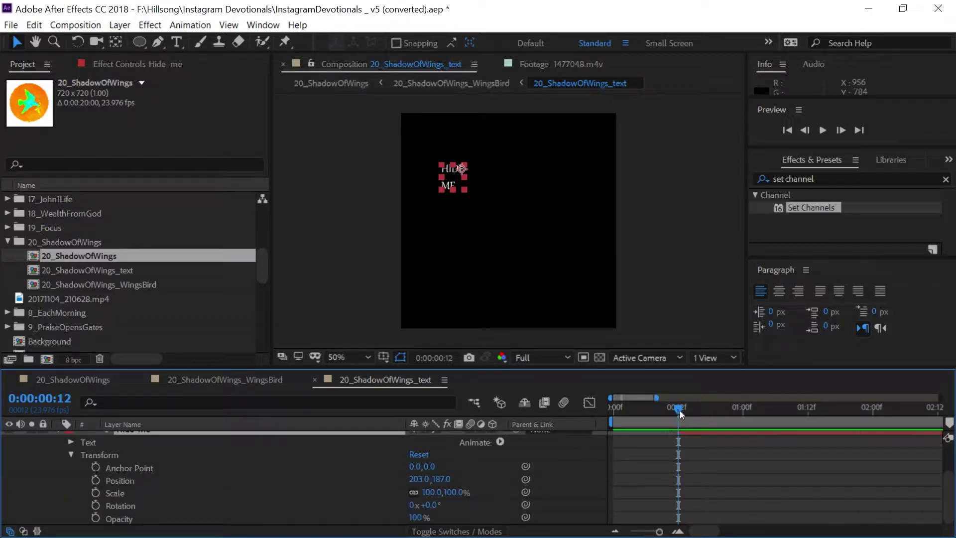
left_click_drag(680, 410, 703, 413)
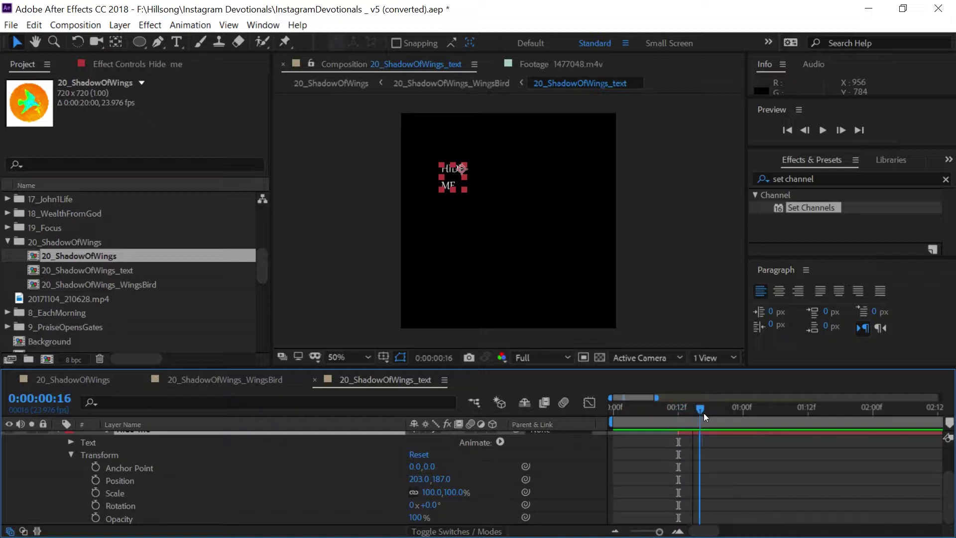
left_click(95, 518)
left_click_drag(700, 409, 678, 410)
left_click(415, 517)
type("0")
key("Return")
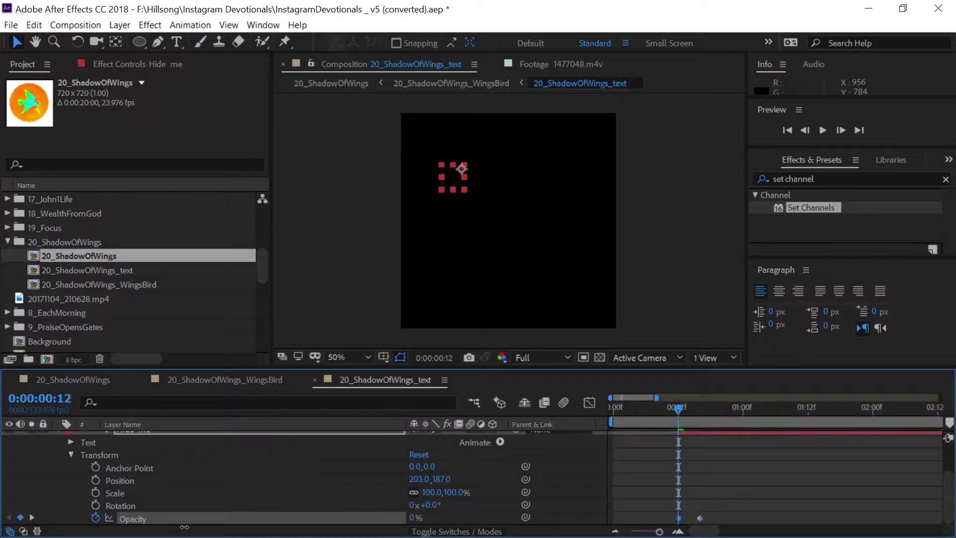
- Scrub and play back to check the Hide me fade-in
mouse_move(680, 408)
left_mouse_down()
mouse_move(705, 408)
mouse_move(669, 409)
left_mouse_up()
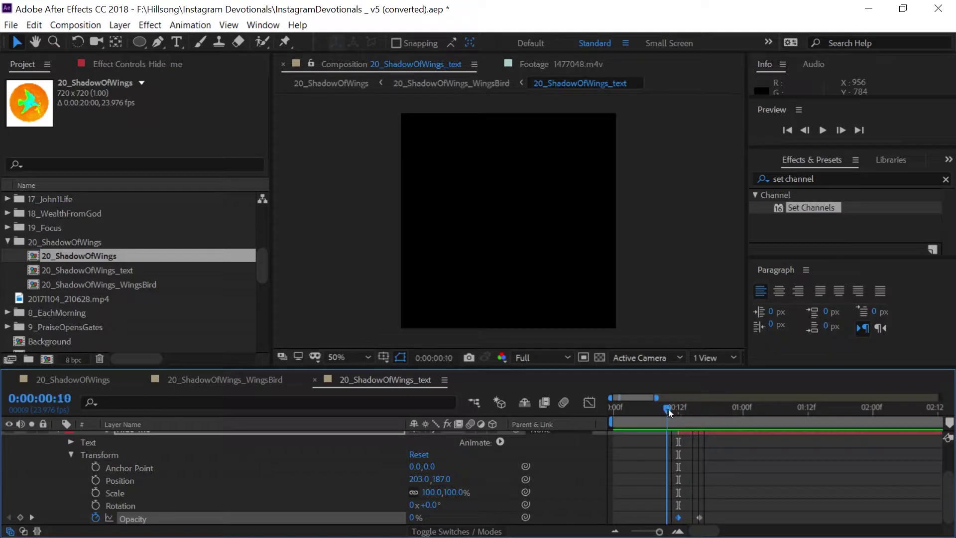
left_click(822, 130)
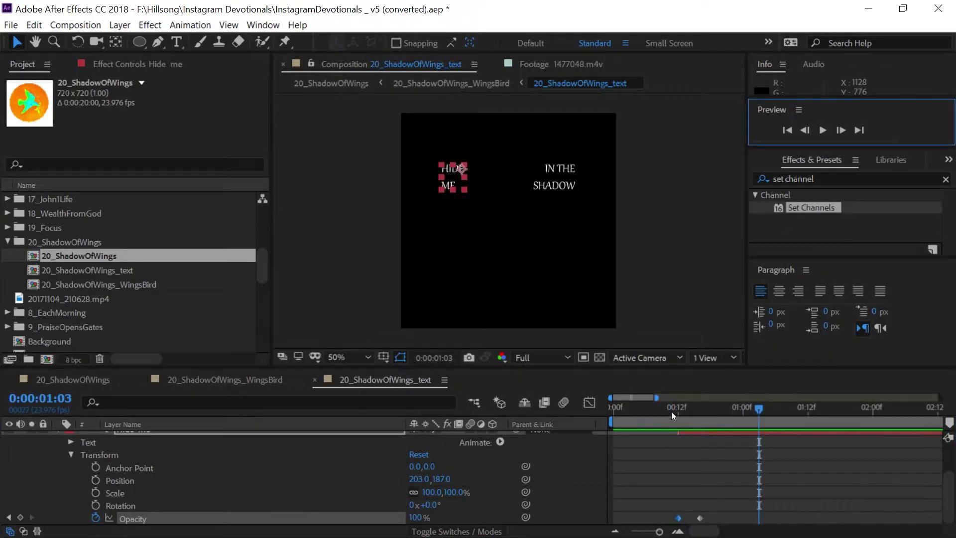
left_click_drag(672, 411, 754, 416)
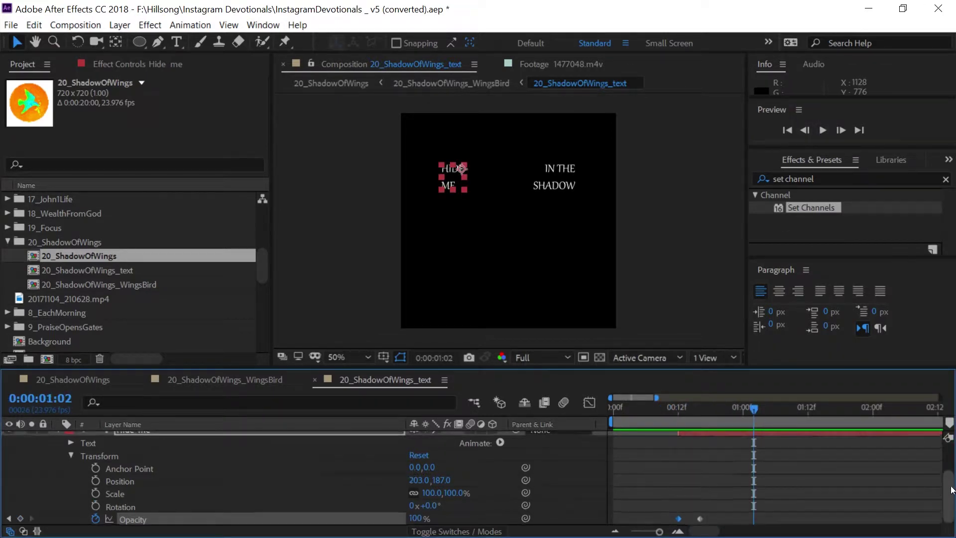
scroll(951, 487, "up", 3)
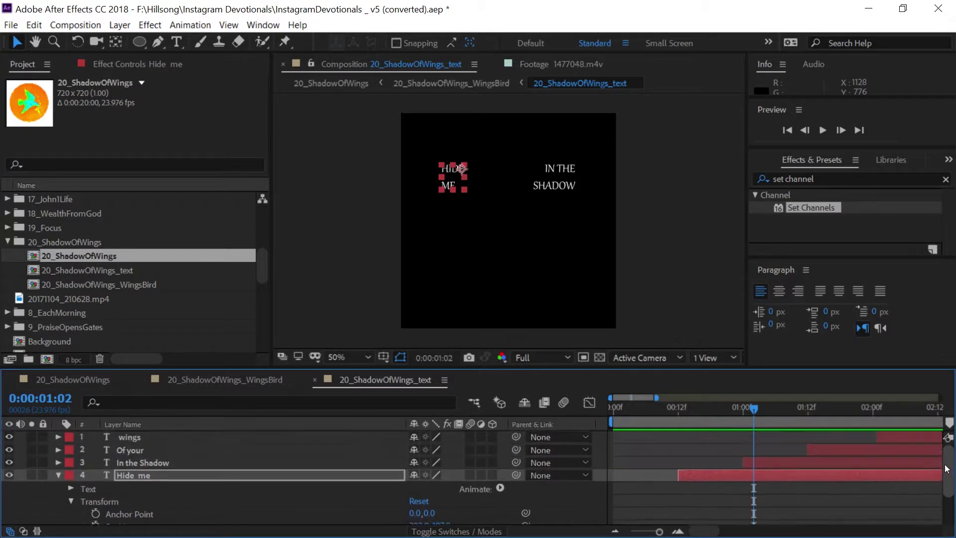
- Fade In the Shadow in from 0% opacity at 1:00 to 100% at 1:05
left_click(59, 476)
left_click(58, 463)
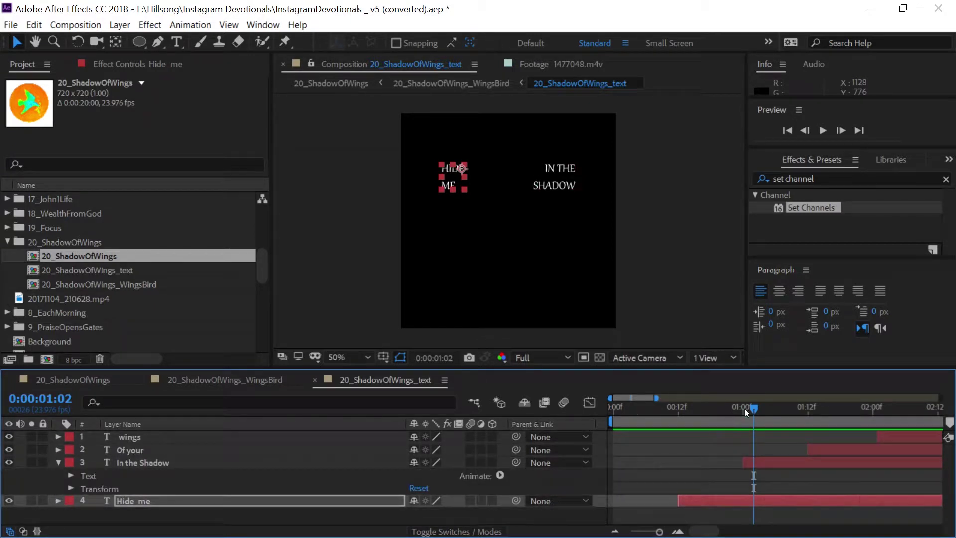
left_click_drag(745, 408, 766, 415)
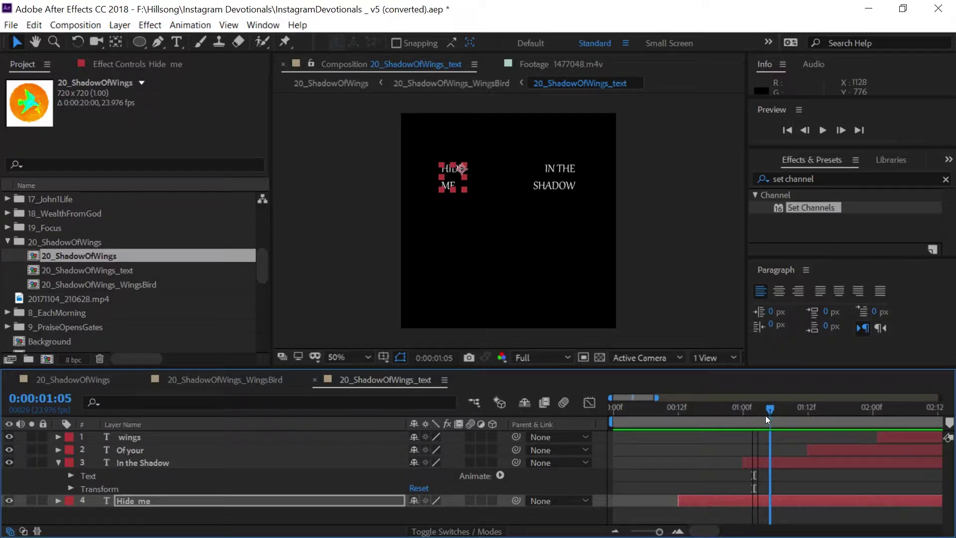
left_click(74, 487)
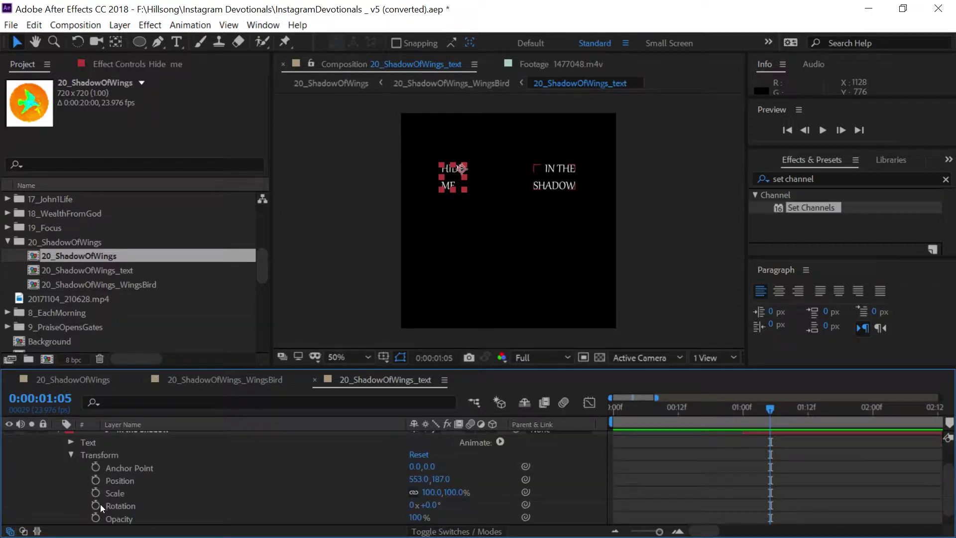
left_click(95, 518)
left_click_drag(752, 412, 743, 410)
left_click(415, 518)
type("0")
key("Return")
- Keyframe Of your's Opacity from 0% at 1:12 to 100% five frames later
scroll(682, 469, "up", 2)
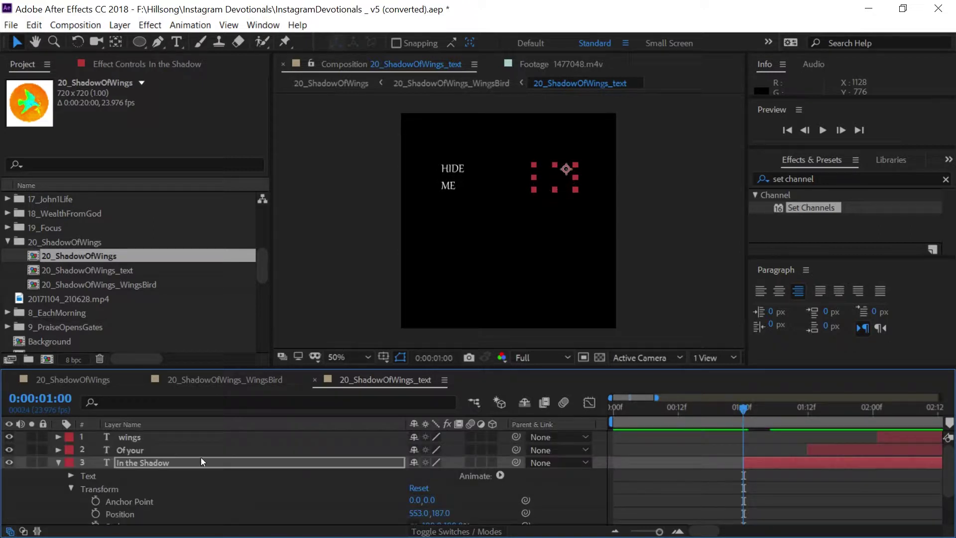
left_click(58, 450)
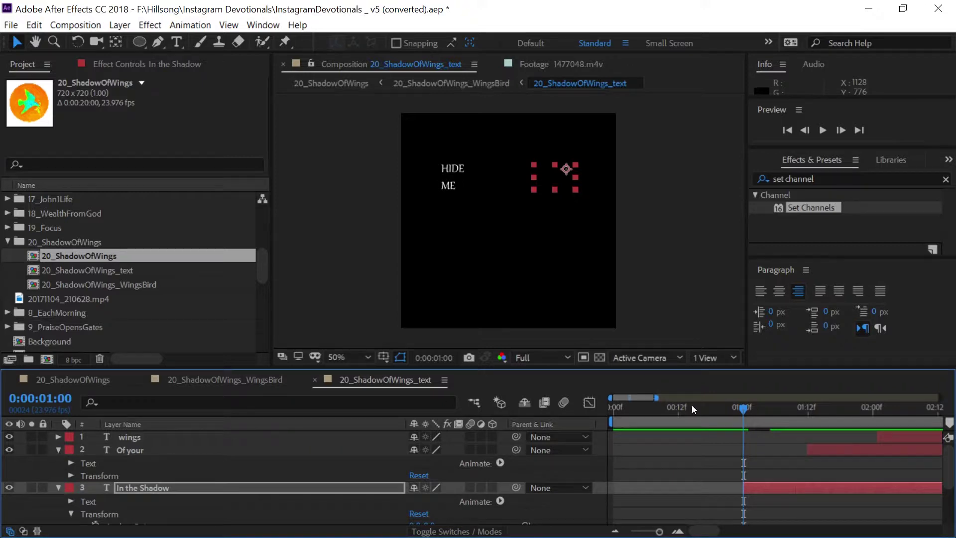
left_click_drag(809, 412, 834, 417)
left_click(70, 477)
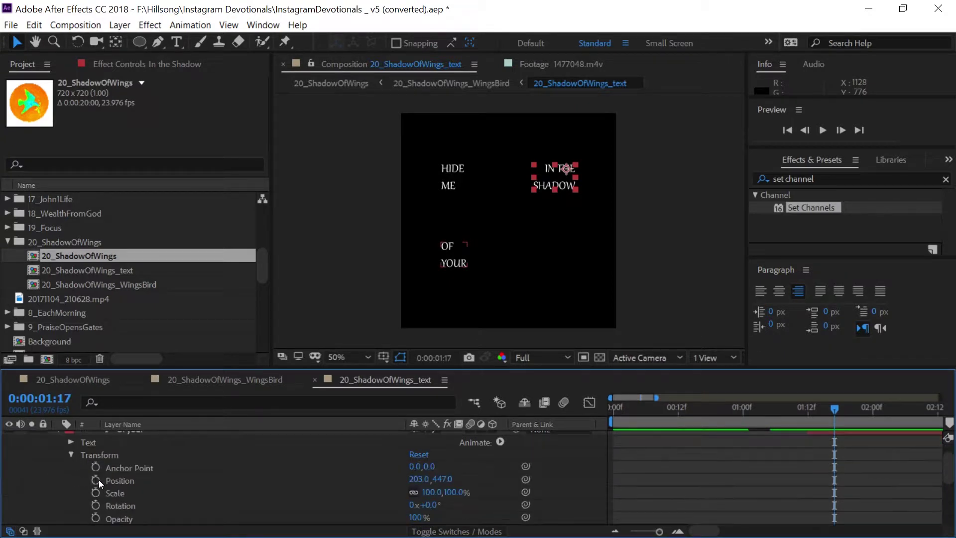
left_click(124, 519)
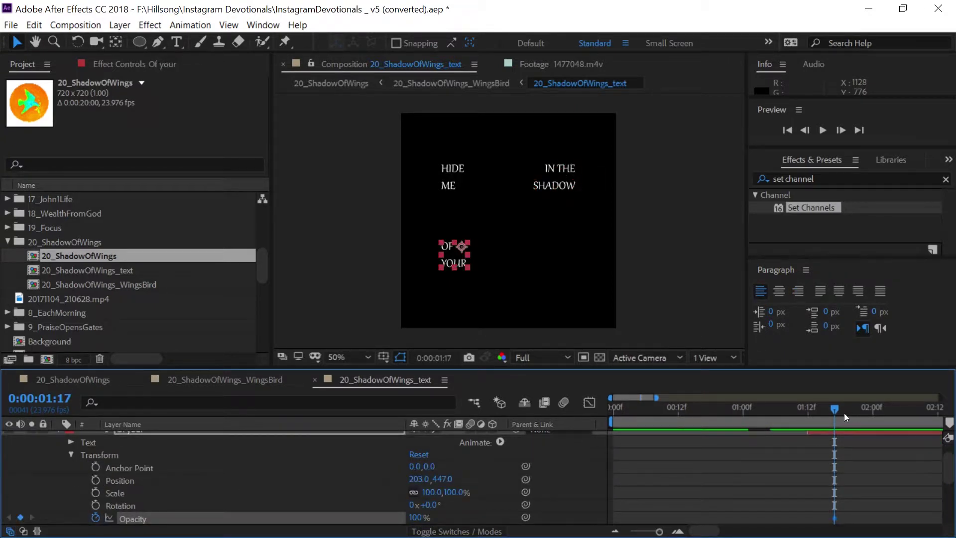
left_click_drag(841, 413, 801, 411)
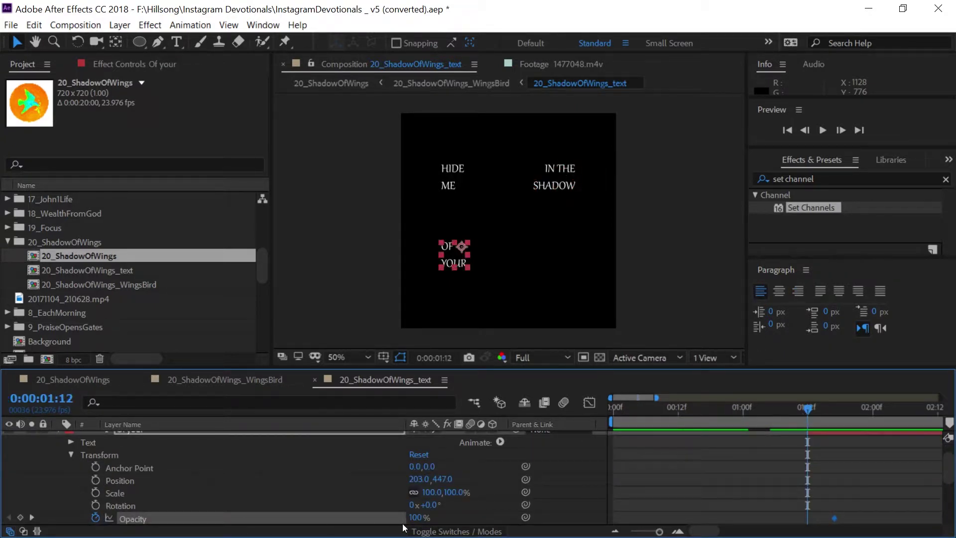
left_click_drag(407, 519, 205, 518)
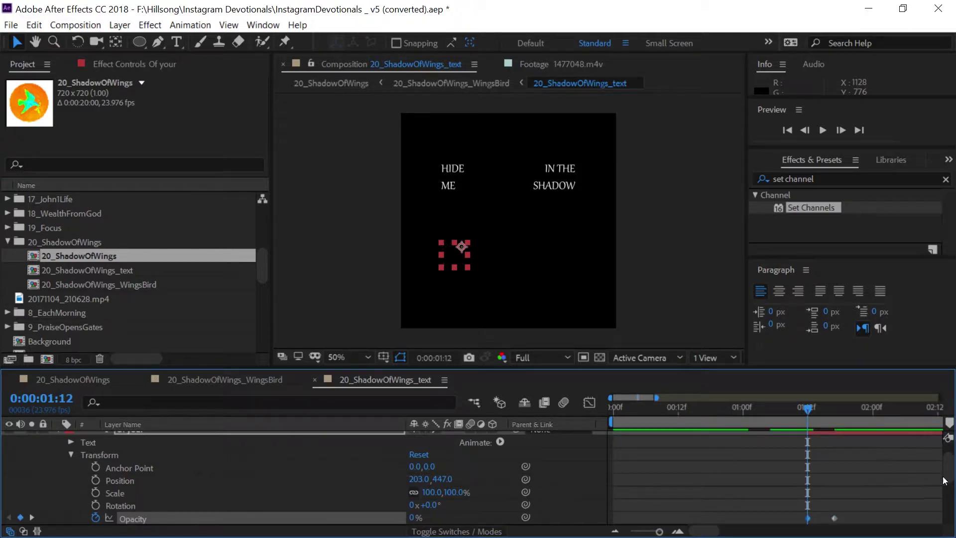
- Keyframe the wings layer's Opacity at 100% at 2:06, then edit its 2:01 value
scroll(944, 473, "up", 1)
left_click(880, 410)
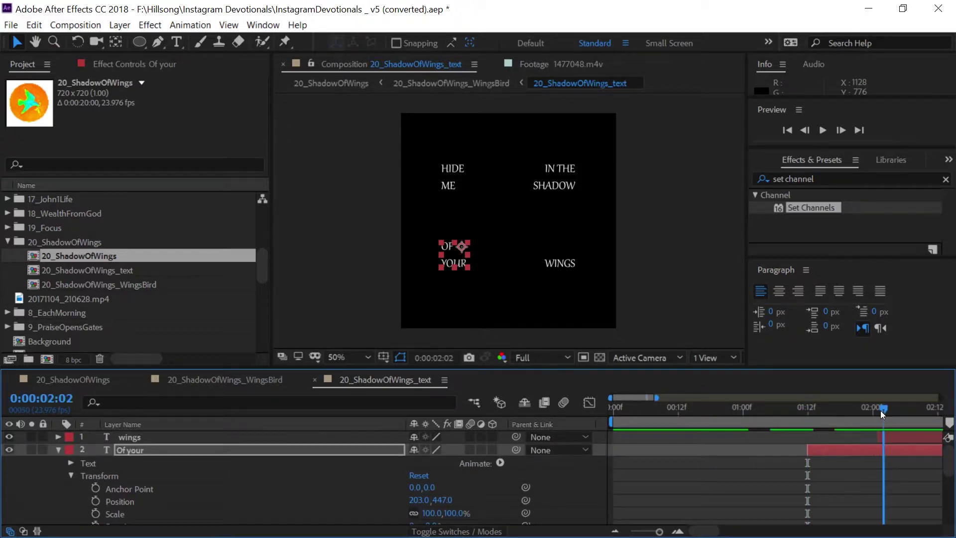
mouse_move(880, 410)
left_mouse_down()
mouse_move(899, 413)
mouse_move(877, 413)
left_mouse_up()
left_click(836, 133)
left_click(836, 133)
left_click(836, 133)
left_click(837, 134)
left_click(836, 135)
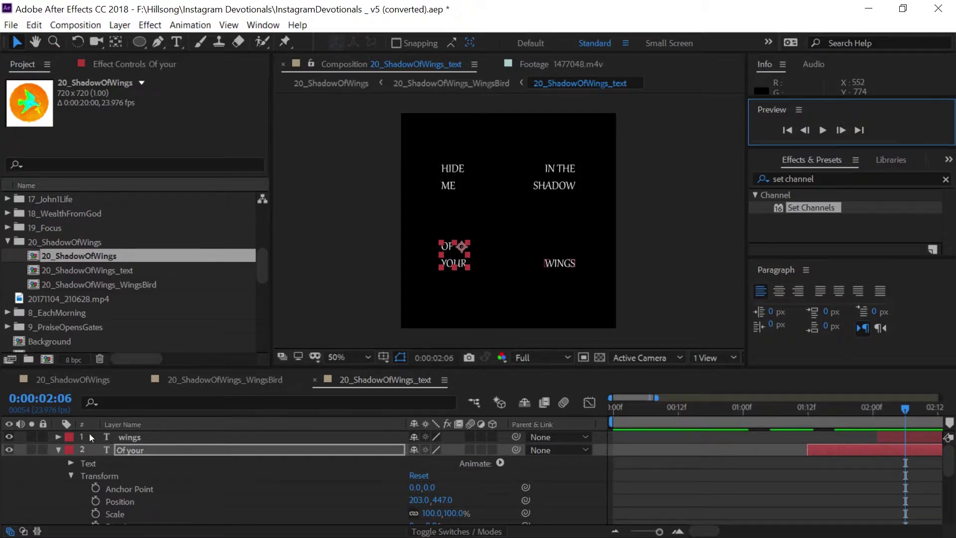
left_click(60, 435)
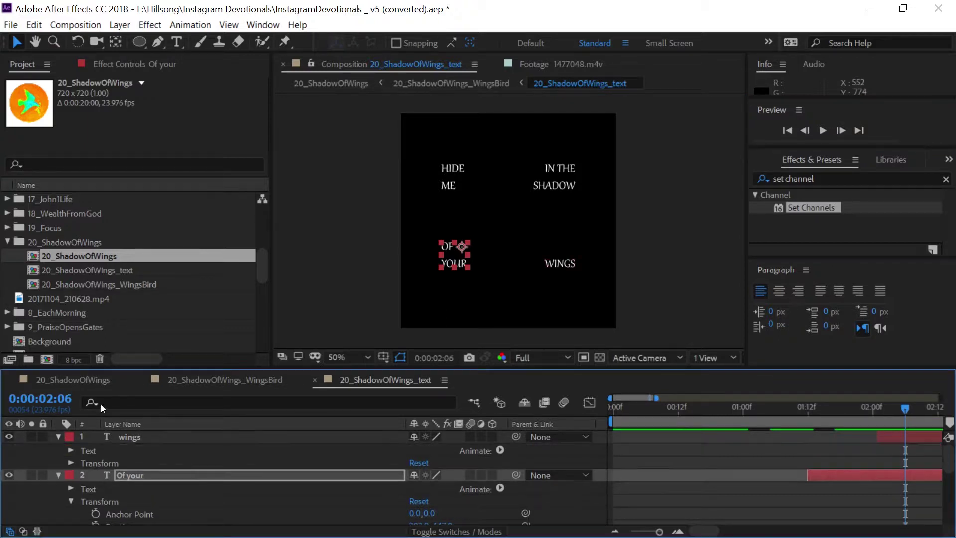
left_click(70, 463)
left_click(96, 517)
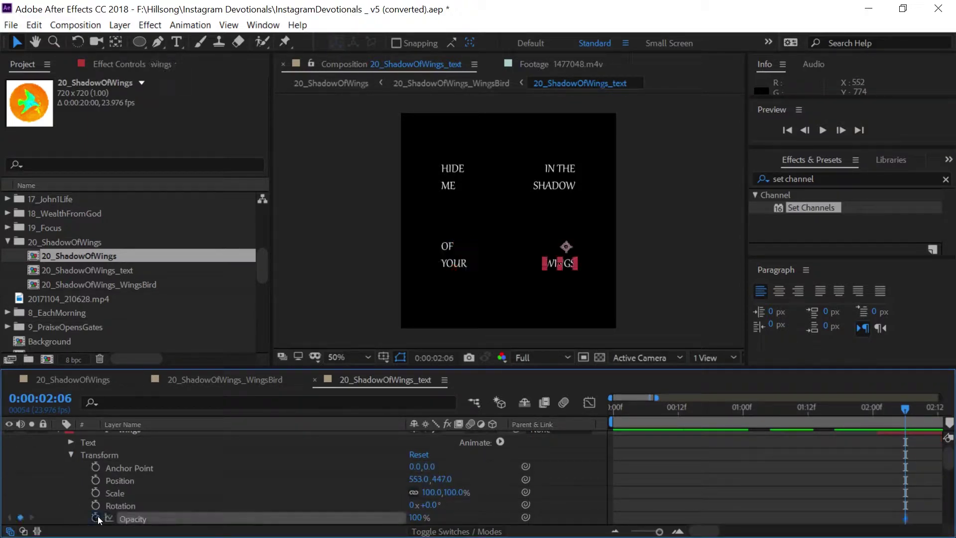
key("Page_Up")
key("Page_Up")
key("Page_Up")
key("Page_Up")
key("Page_Up")
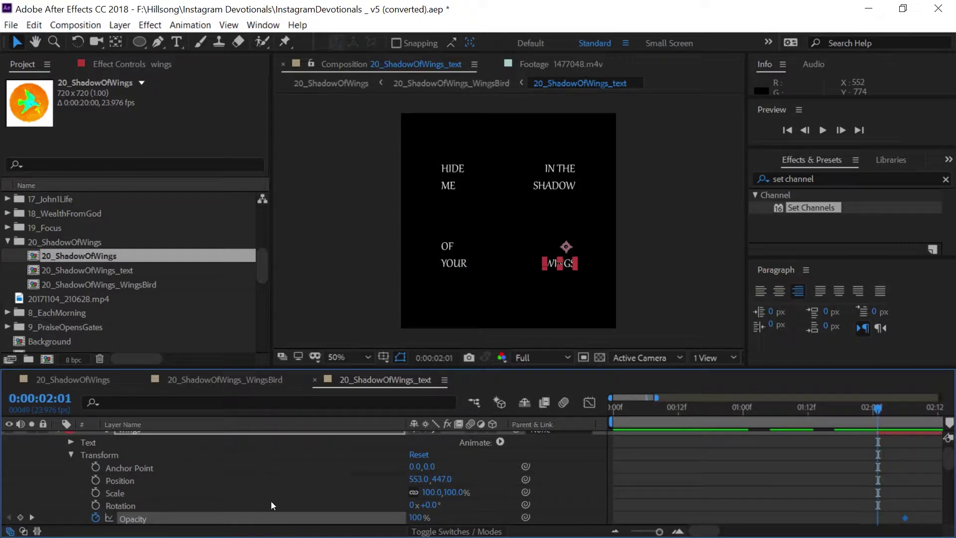
left_click(418, 518)
- Set the wings opacity to 0% at 2:01, then go to the start of 20_ShadowOfWings
type("0")
key("Return")
left_click(91, 382)
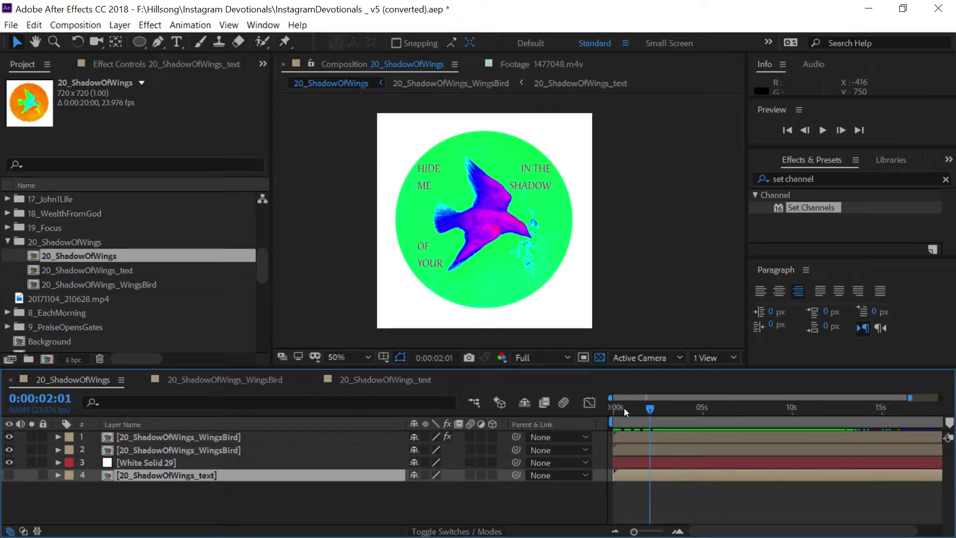
left_click_drag(624, 408, 592, 410)
- Preview the main comp up to 10:02, then switch to 20_ShadowOfWings_WingsBird
left_click(822, 130)
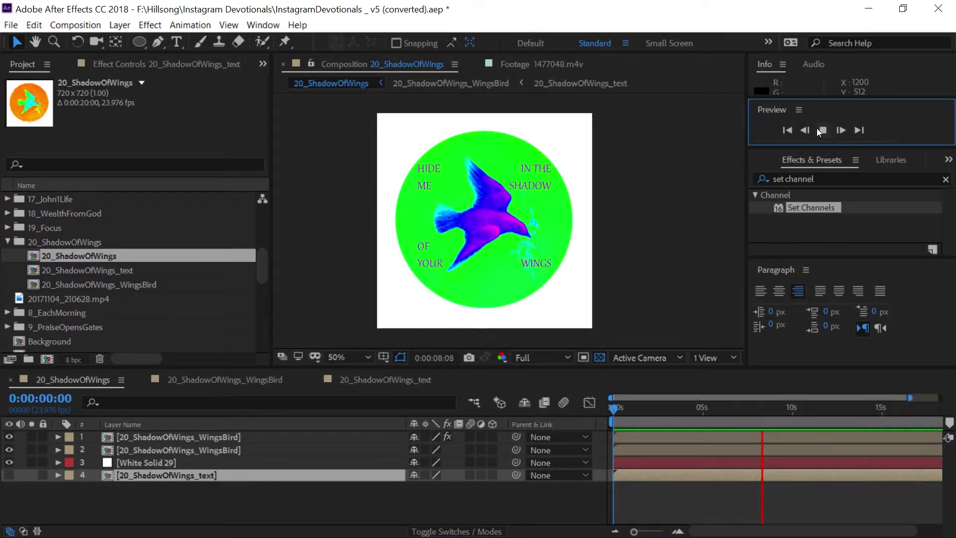
key("space")
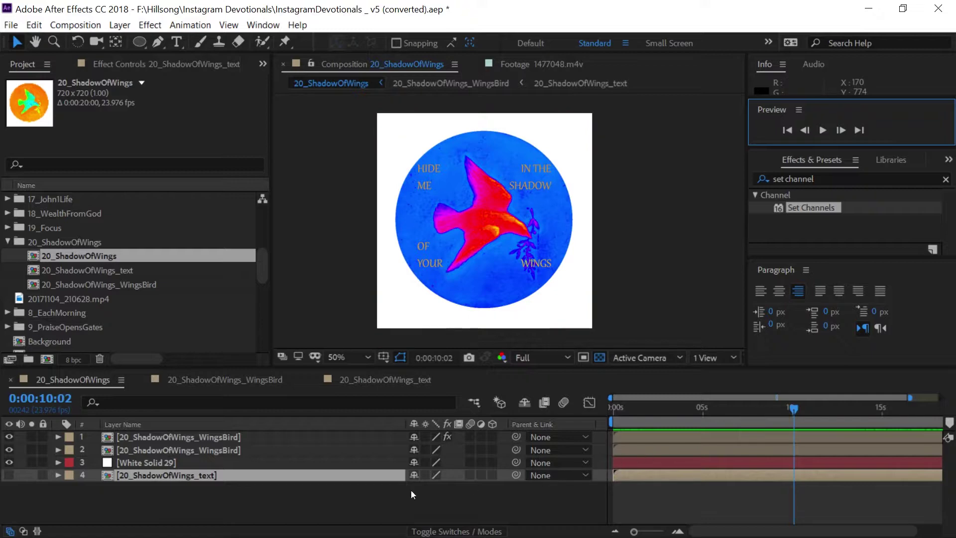
left_click(276, 502)
left_click(215, 383)
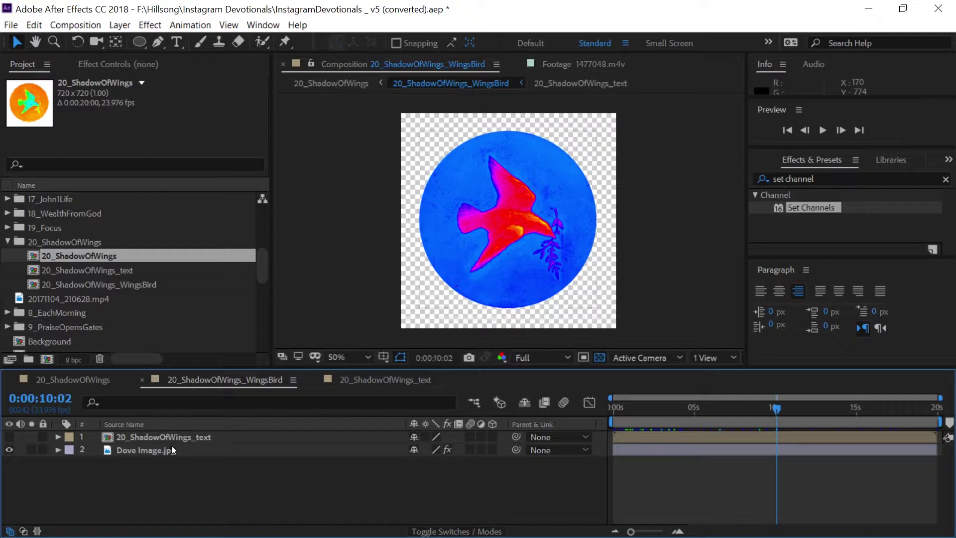
- Copy the wings text layer from 20_ShadowOfWings_text into the main 20_ShadowOfWings comp
left_click(363, 381)
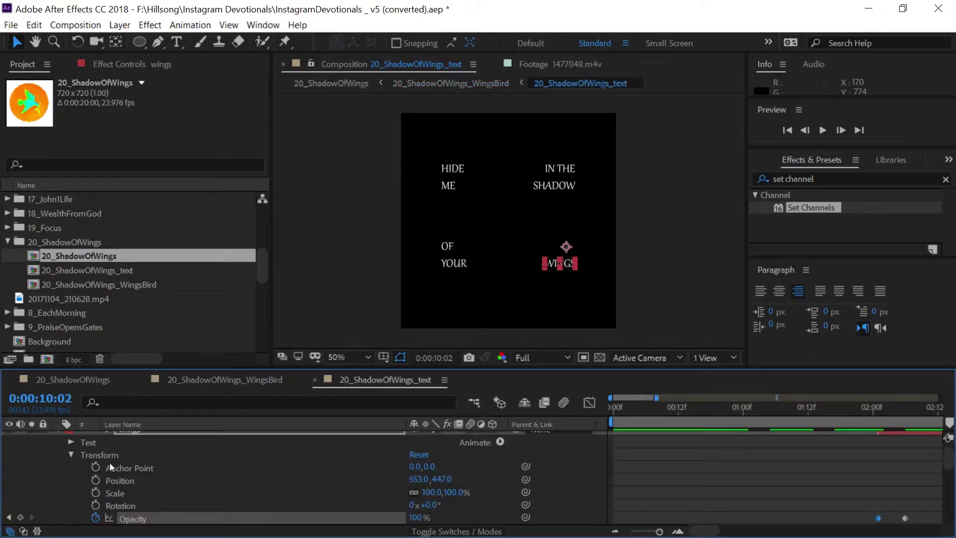
scroll(99, 458, "up", 1)
left_click(57, 437)
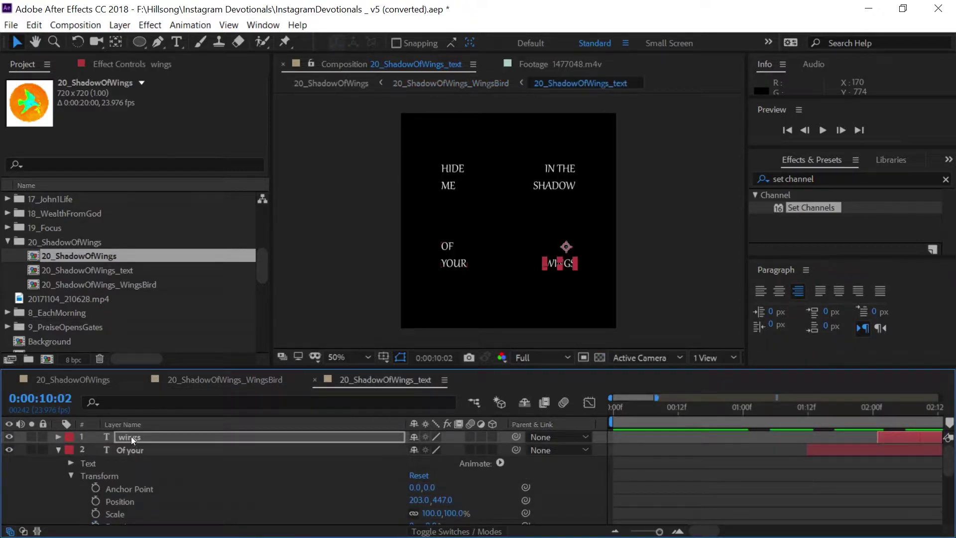
left_click(131, 436)
left_click(100, 381)
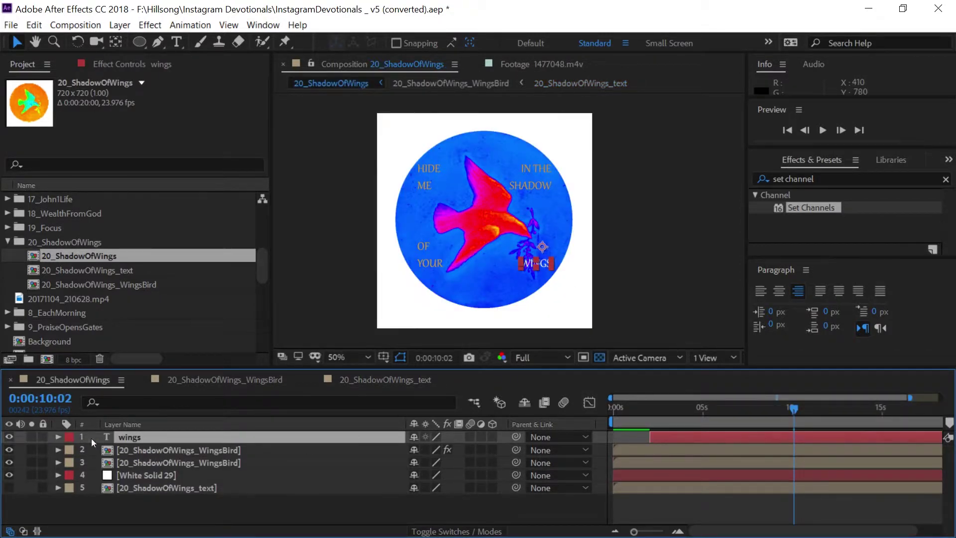
- Move the pasted WINGS layer to Position 372, 616, just below the circle
left_click(59, 437)
left_click(70, 464)
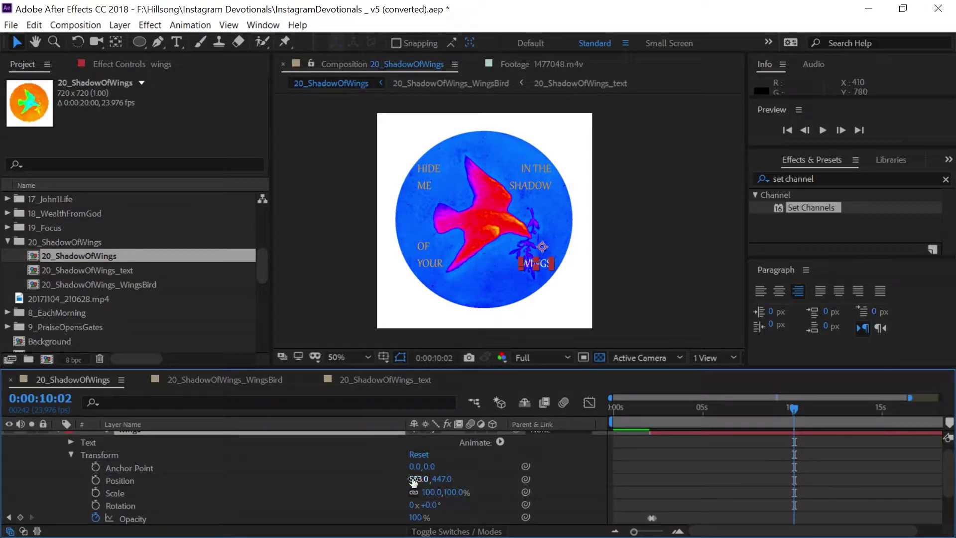
left_click_drag(413, 481, 292, 493)
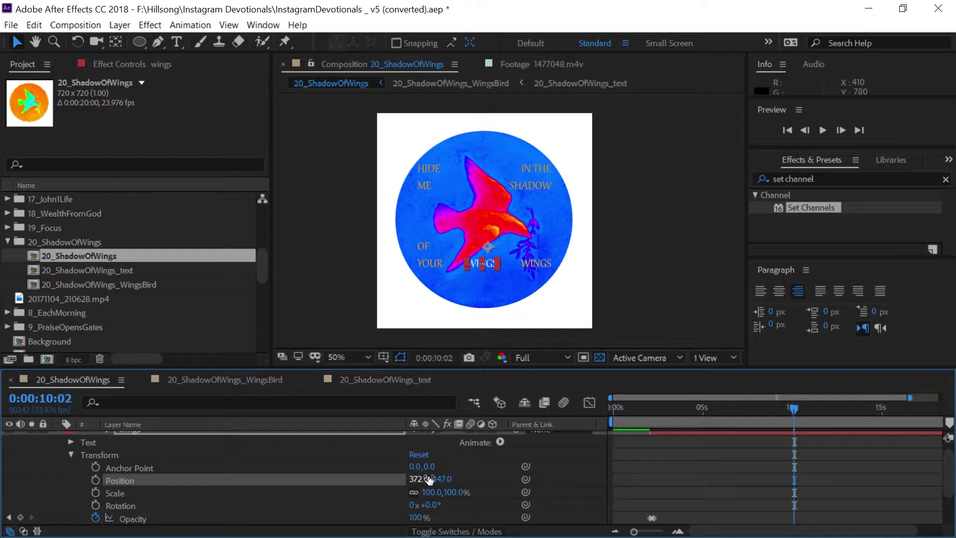
left_click_drag(440, 479, 569, 471)
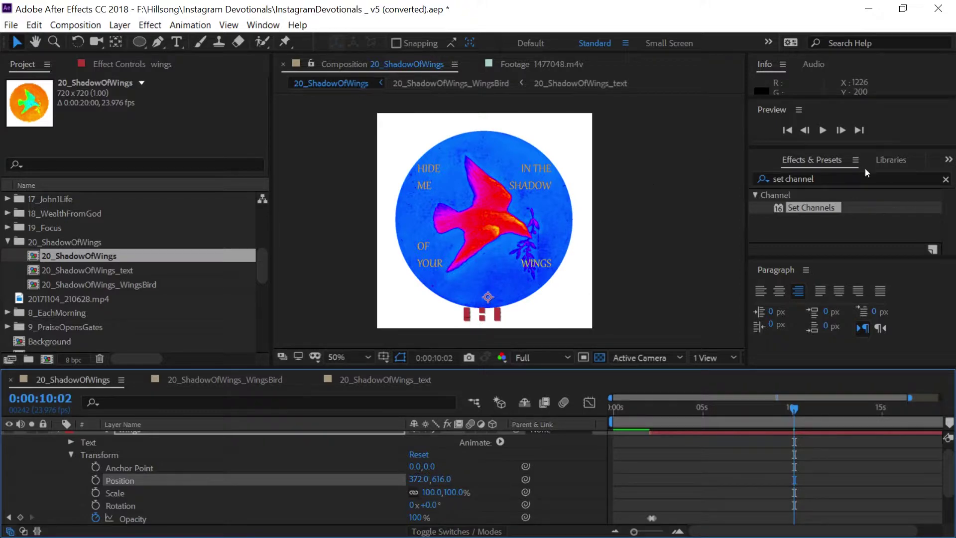
left_click(949, 161)
left_click(899, 179)
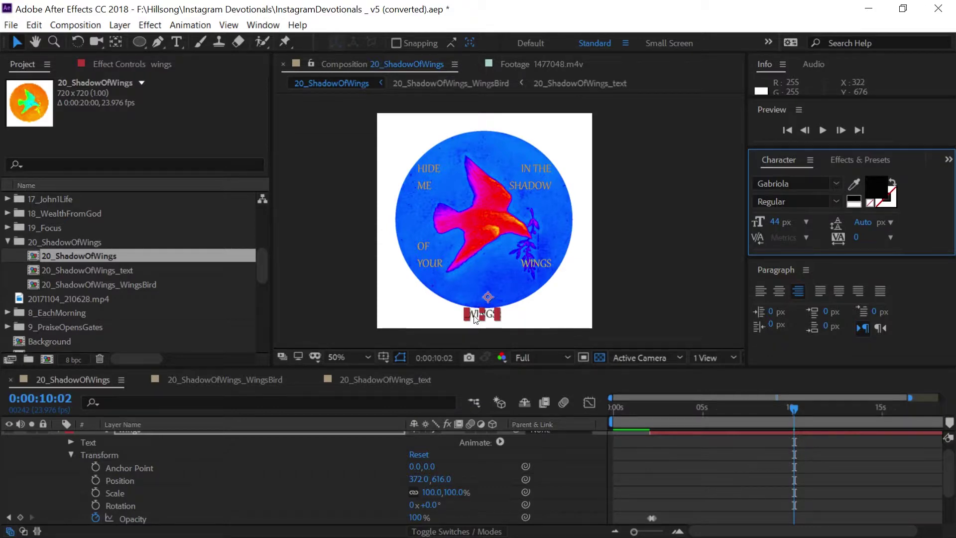
- Replace WINGS with centre-aligned text reading 'Psalm 17:8b'
key("ctrl+t")
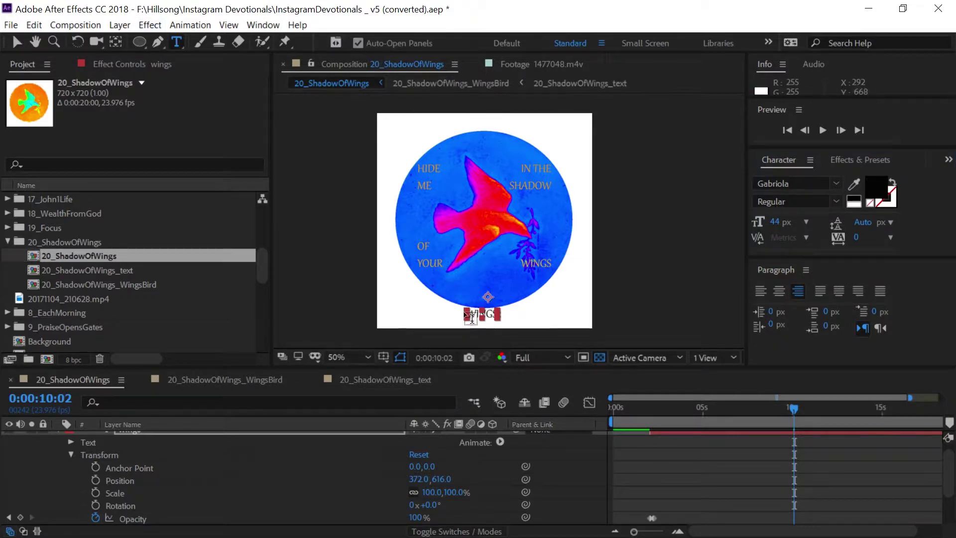
double_click(474, 312)
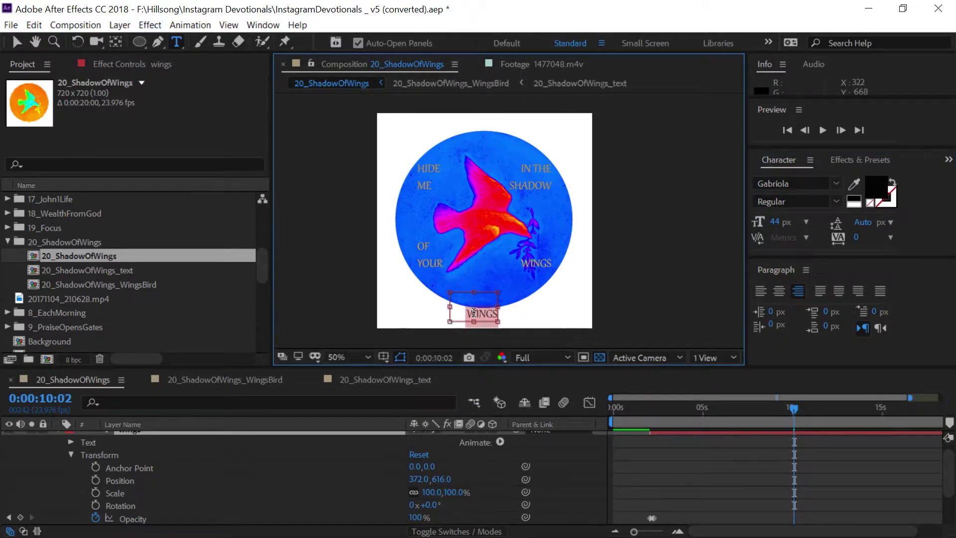
left_click(780, 291)
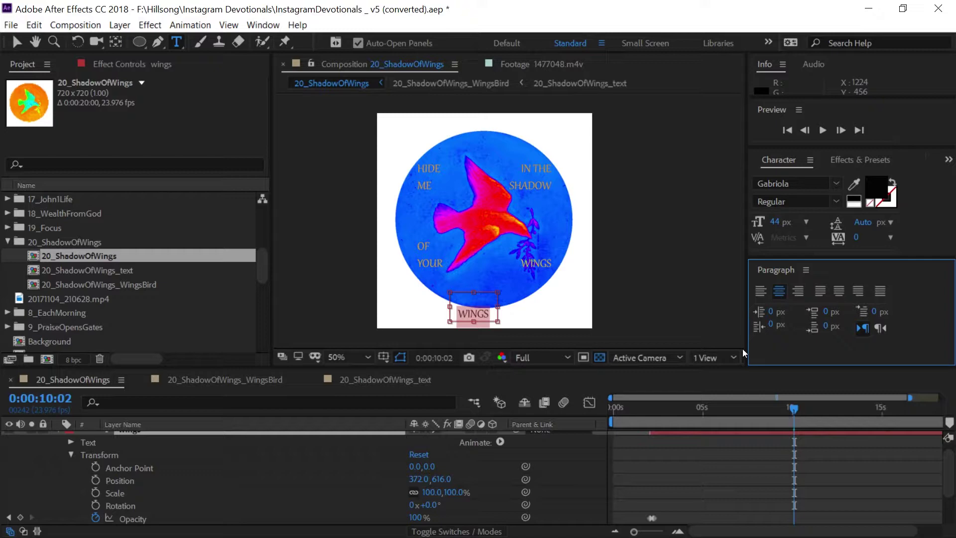
type("Psalm 17:")
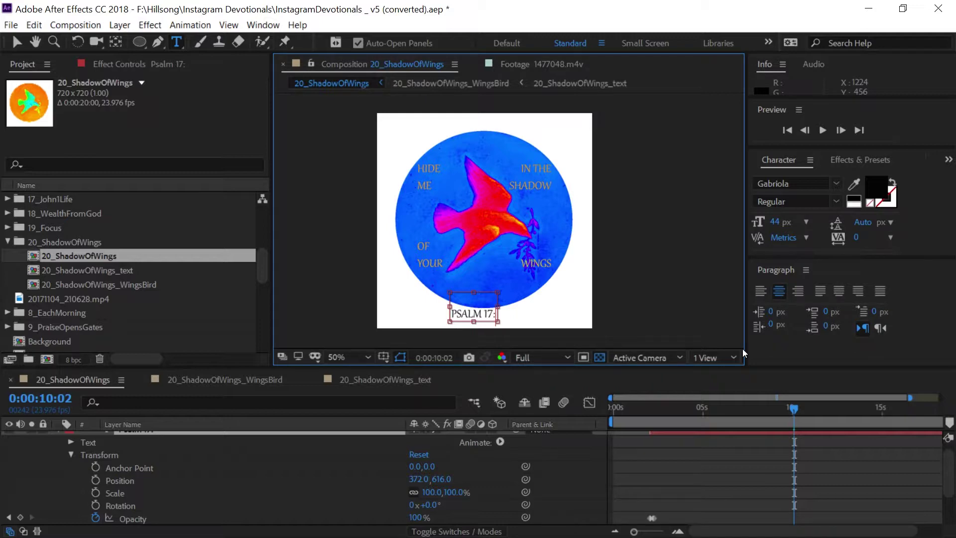
key("BackSpace")
key("BackSpace")
key("BackSpace")
key("BackSpace")
key("BackSpace")
type("17:8b")
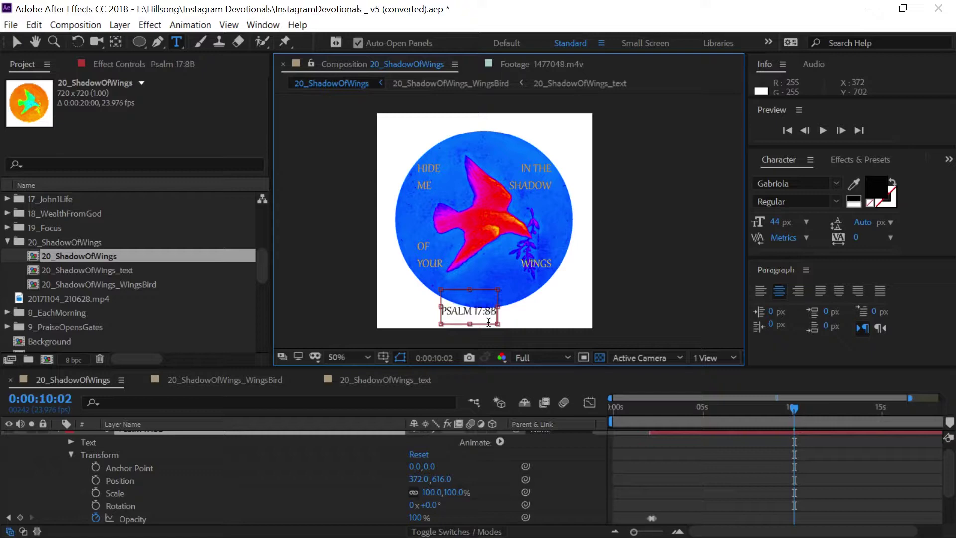
key("BackSpace")
type("b")
- Widen the text box across the frame and adjust its top and bottom edges
mouse_move(472, 289)
left_mouse_down()
mouse_move(471, 306)
mouse_move(472, 294)
left_mouse_up()
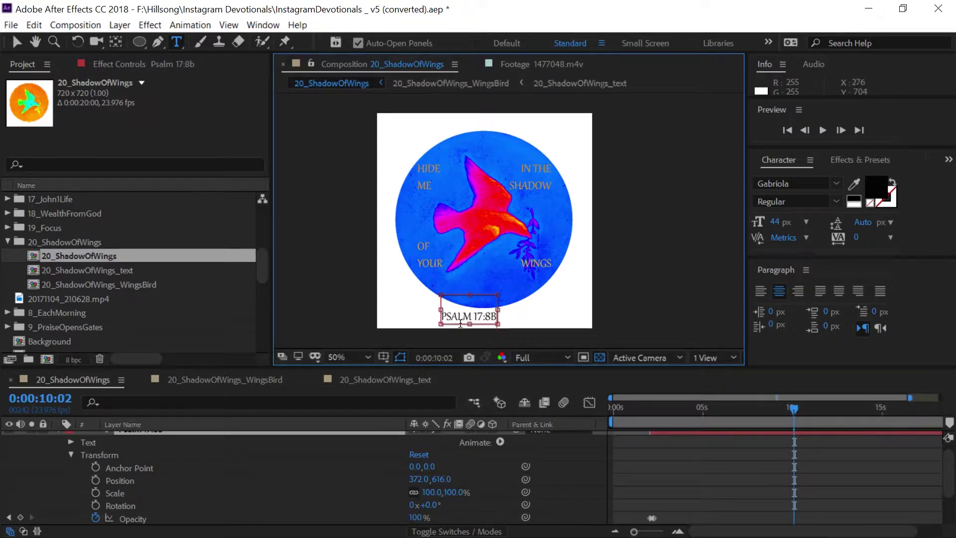
left_click_drag(497, 310, 592, 310)
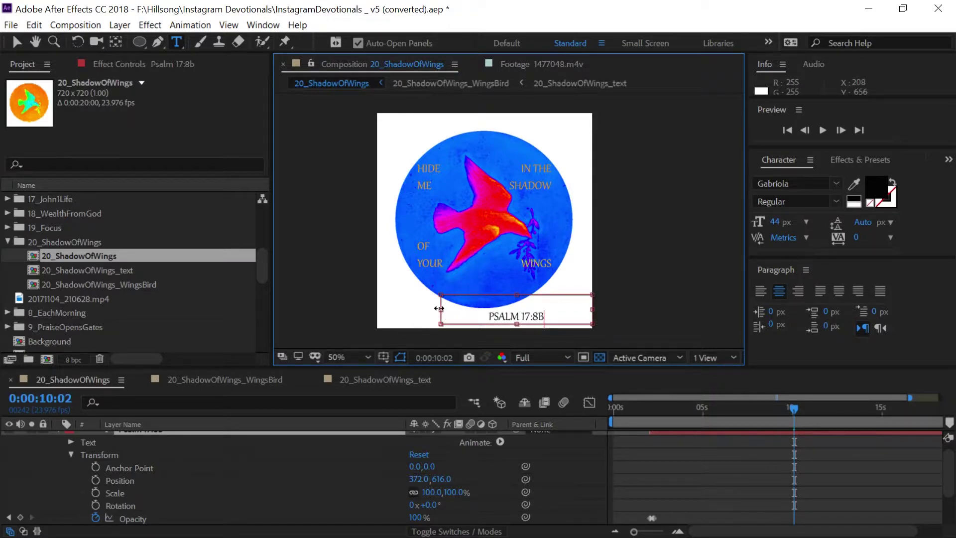
left_click_drag(438, 309, 377, 309)
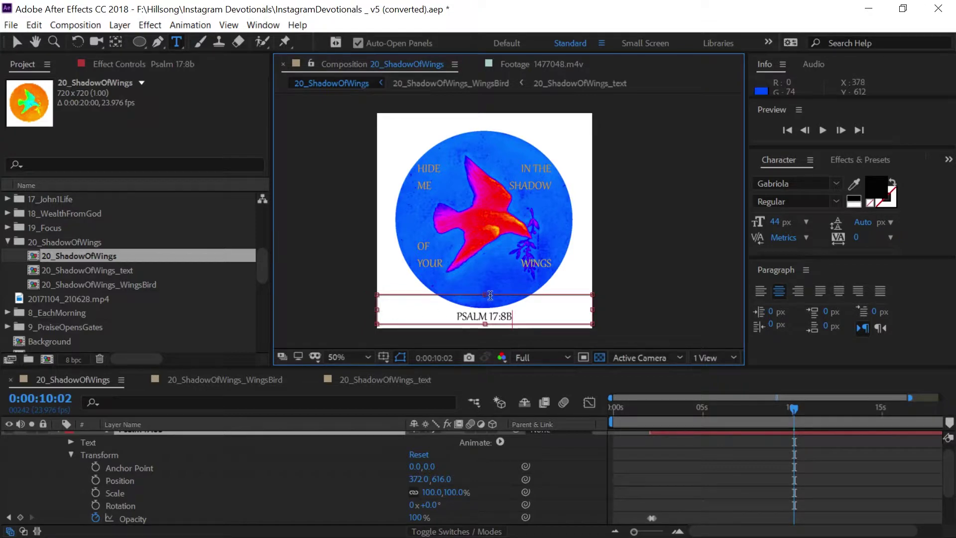
left_click_drag(486, 295, 486, 297)
left_click_drag(491, 332, 490, 337)
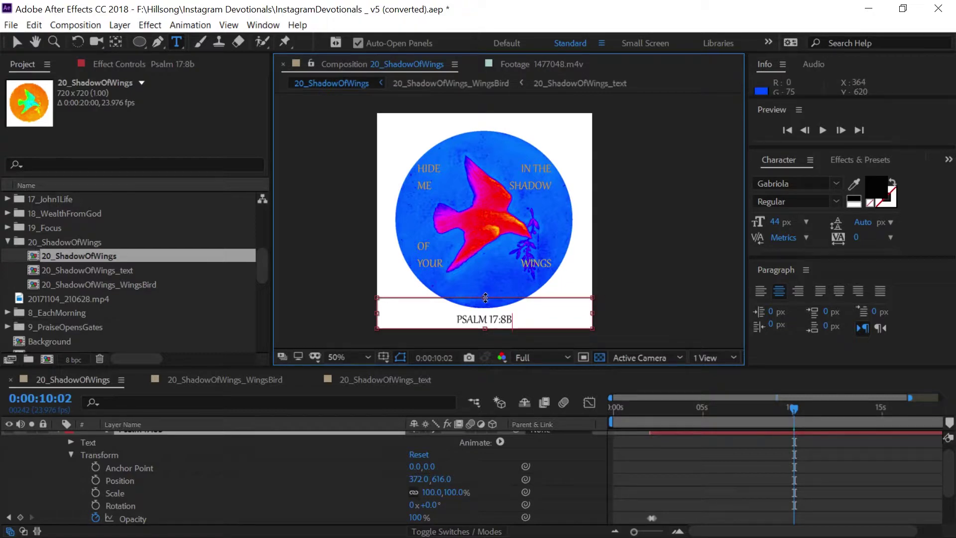
left_click_drag(486, 297, 485, 299)
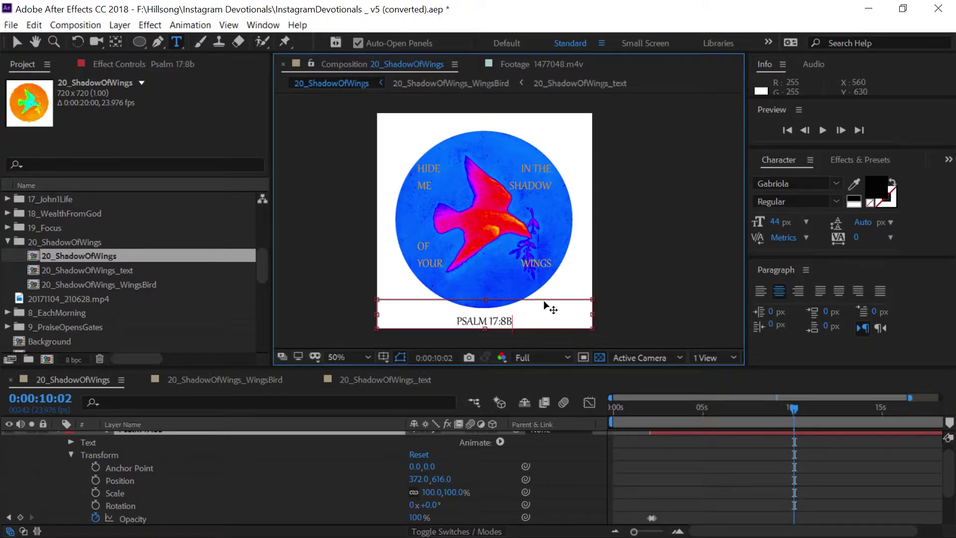
- Start the Psalm 17:8b layer at 0:00:08:15 and move its first Opacity keyframe to that in-point
scroll(642, 450, "up", 1)
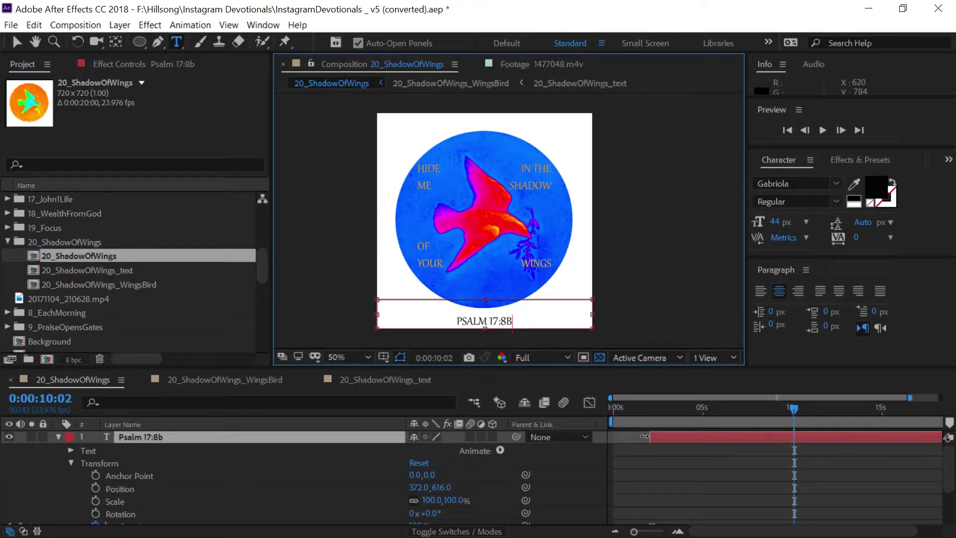
left_click_drag(698, 436, 839, 435)
left_click_drag(678, 408, 769, 414)
key("bracketleft")
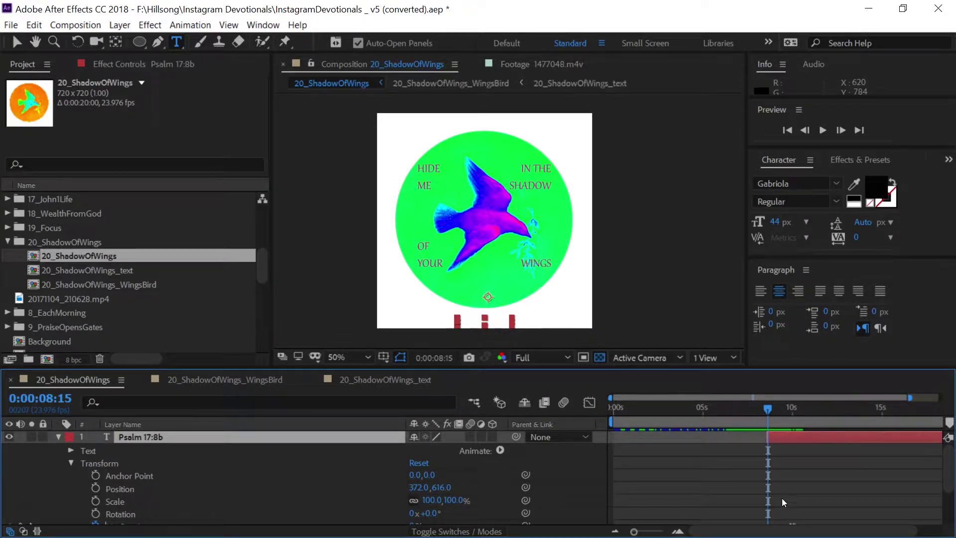
scroll(784, 502, "down", 1)
left_click_drag(790, 491, 767, 493)
left_click_drag(768, 409, 742, 409)
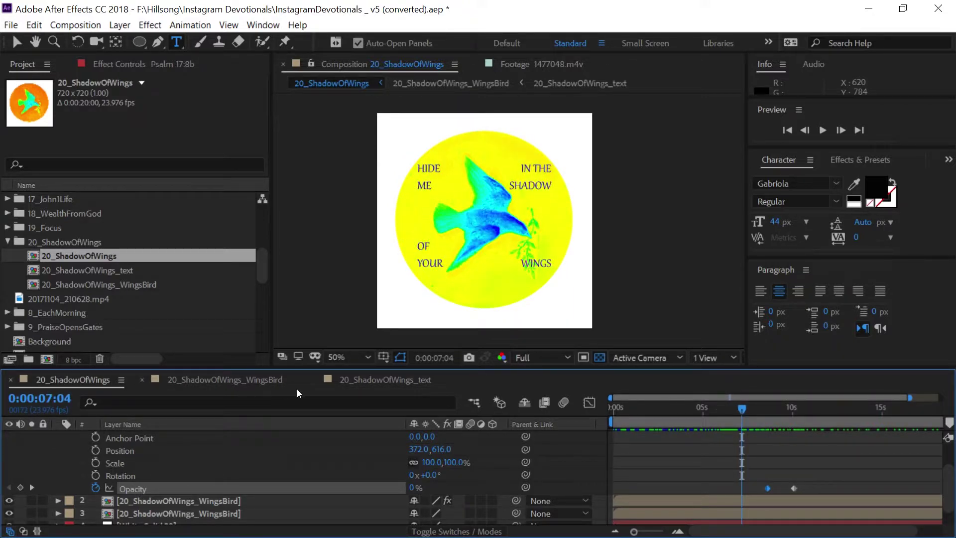
- Rename the WingsBird layer with Invert and Set Channels to 20_ShadowOfWings_WingsBird_INVERT
scroll(152, 448, "up", 1)
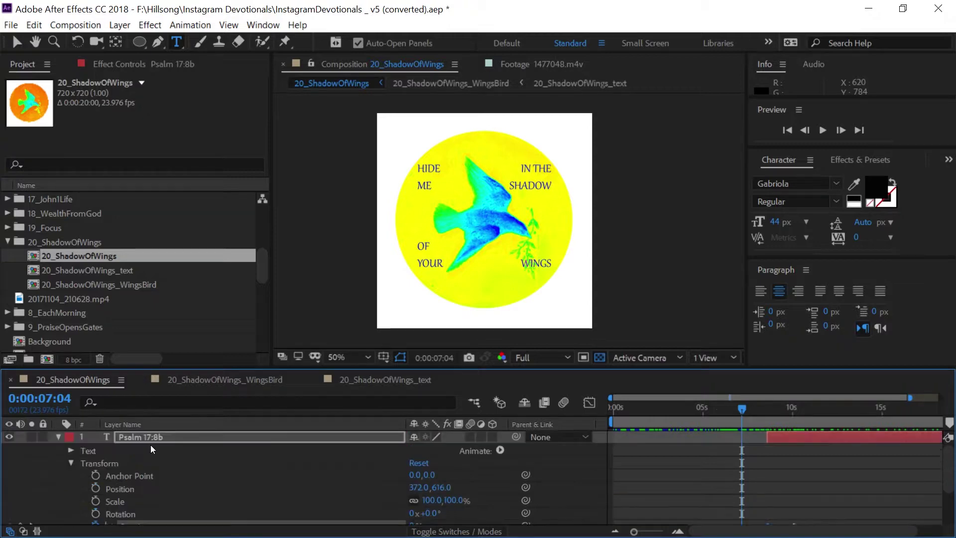
left_click(59, 437)
left_click(202, 464)
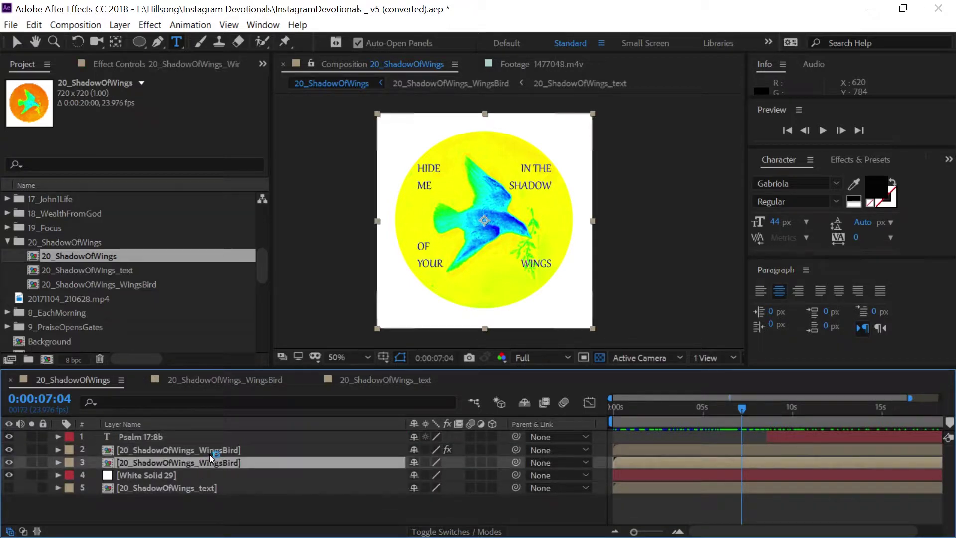
left_click(211, 450)
left_click(145, 64)
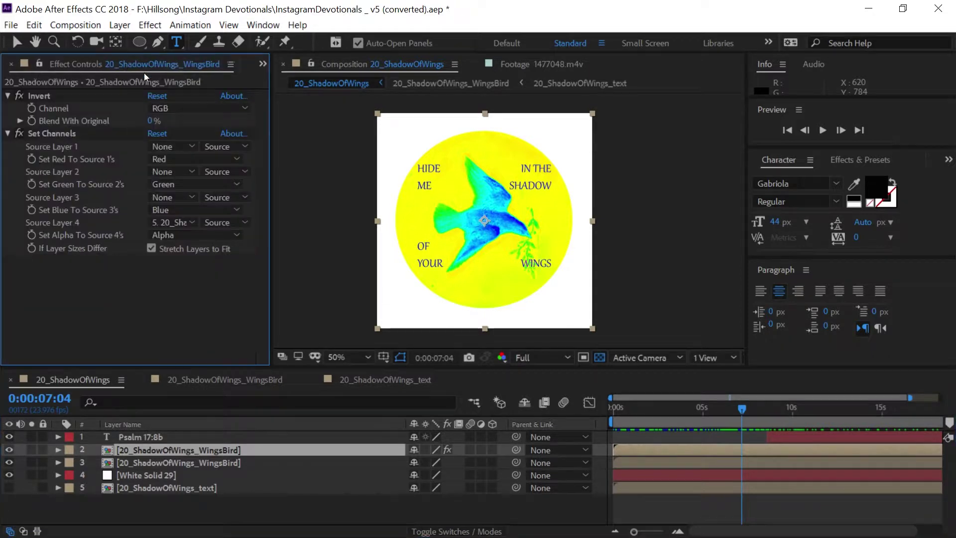
right_click(228, 453)
left_click(252, 441)
left_click(254, 451)
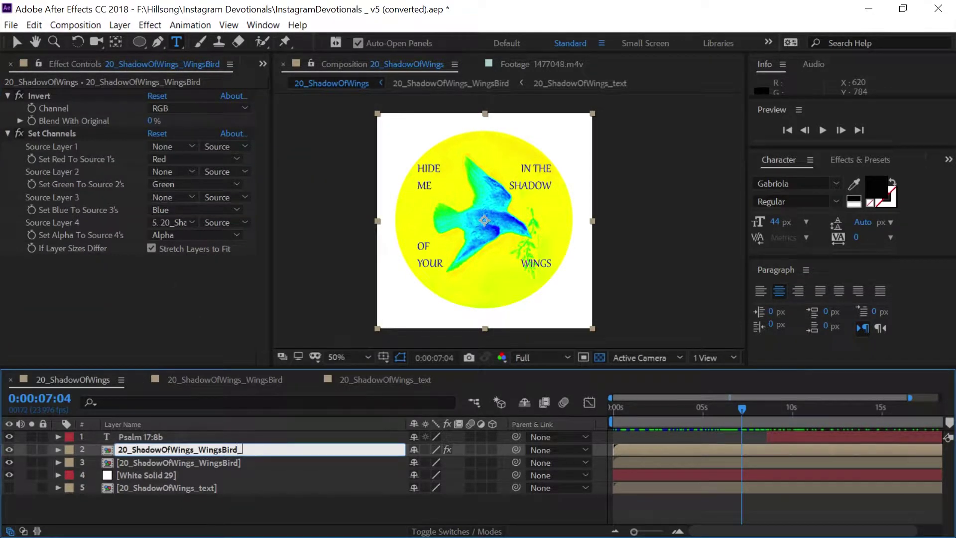
type("_INVERT")
key("Return")
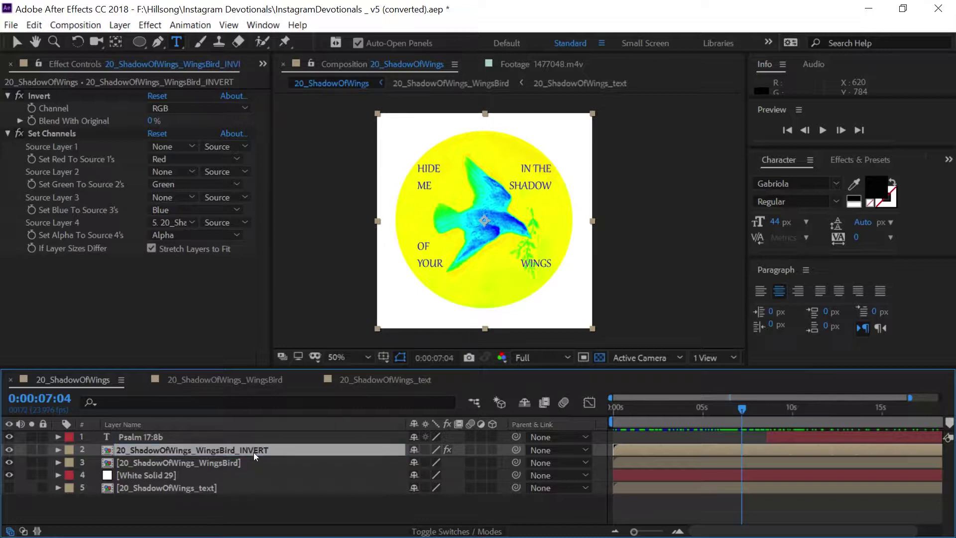
left_click(253, 462)
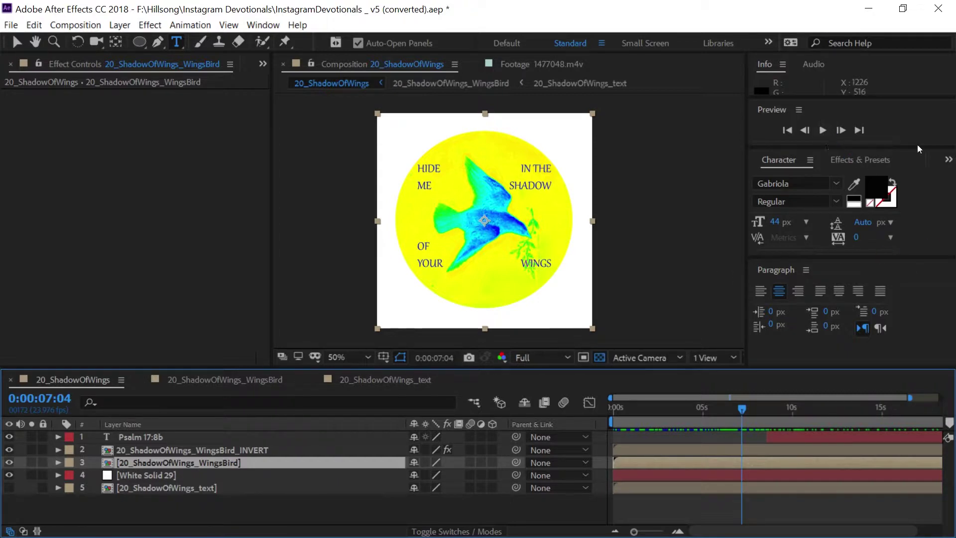
- Search Effects & Presets for 'strok' and apply Brush Strokes to the plain WingsBird layer
key("ctrl+5")
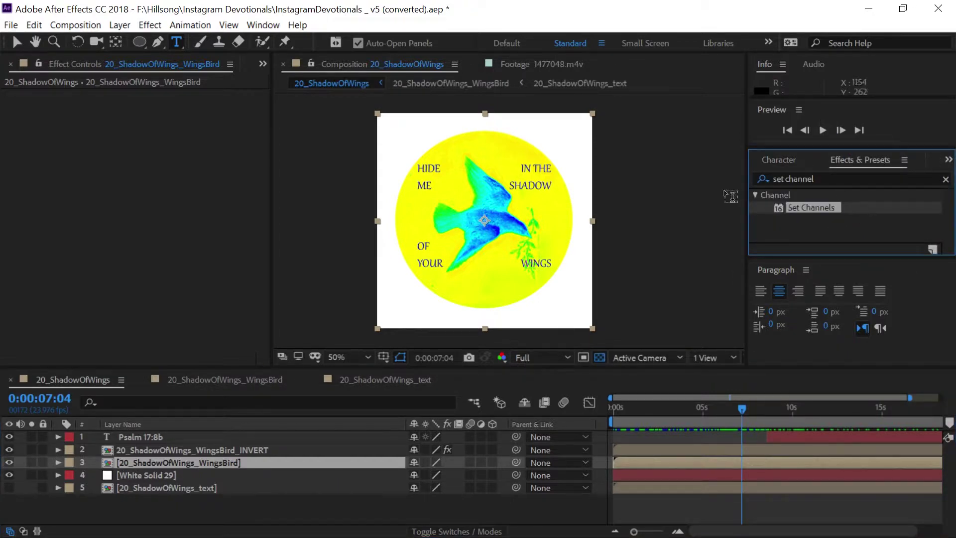
left_click(946, 180)
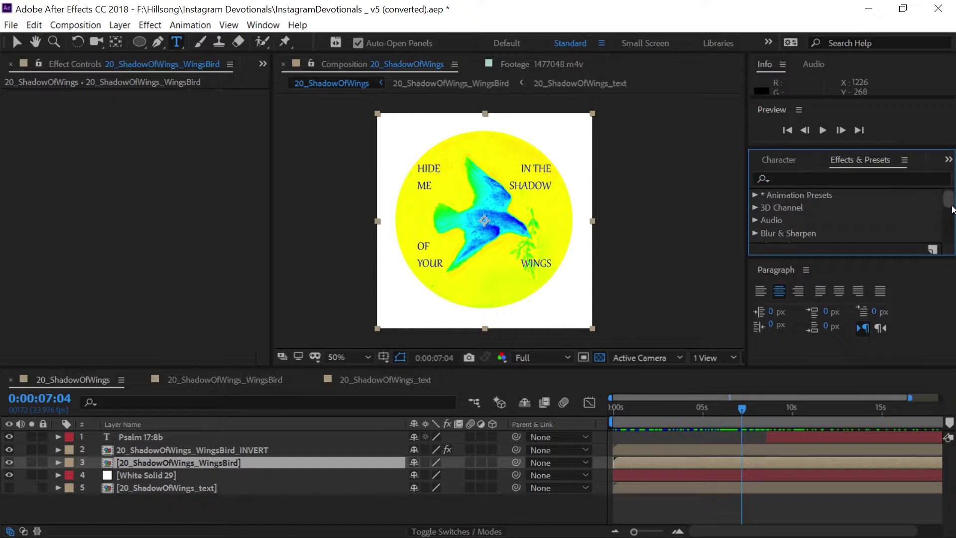
left_click_drag(854, 256, 855, 327)
left_click_drag(943, 208, 946, 253)
left_click(787, 180)
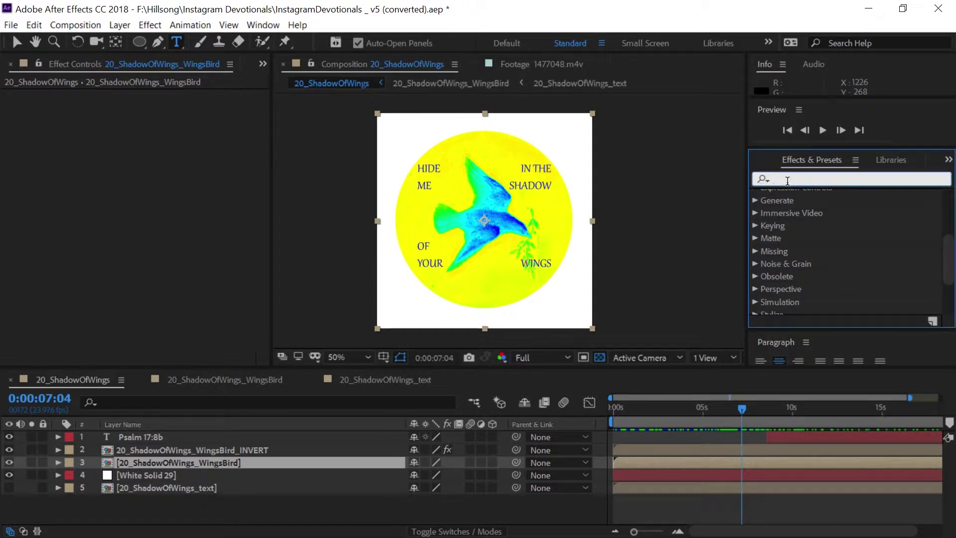
type("strok")
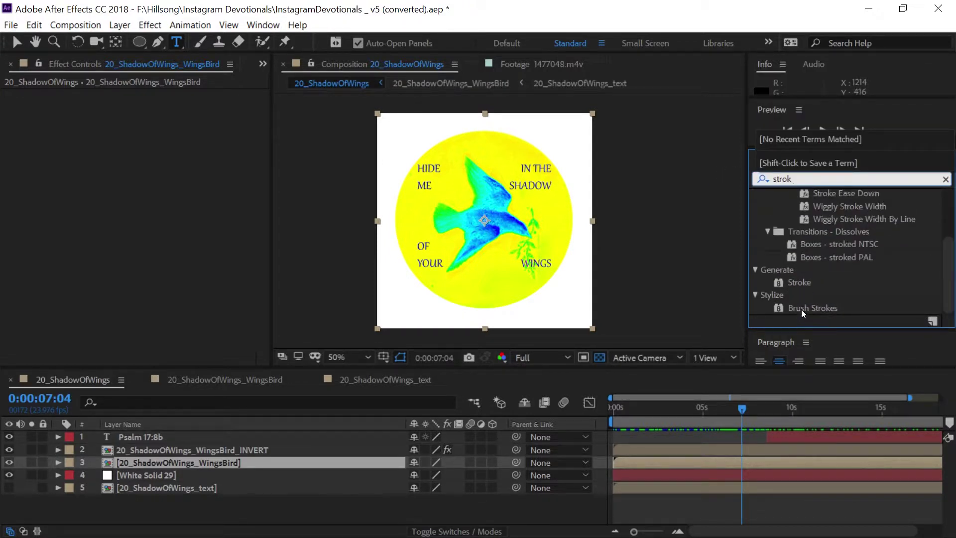
mouse_move(812, 308)
left_mouse_down()
mouse_move(690, 349)
mouse_move(618, 433)
mouse_move(640, 463)
left_mouse_up()
- Set Brush Strokes to brush size 3.4, stroke length 11, density 0.6 and randomness 1.3
scroll(450, 197, "up", 2)
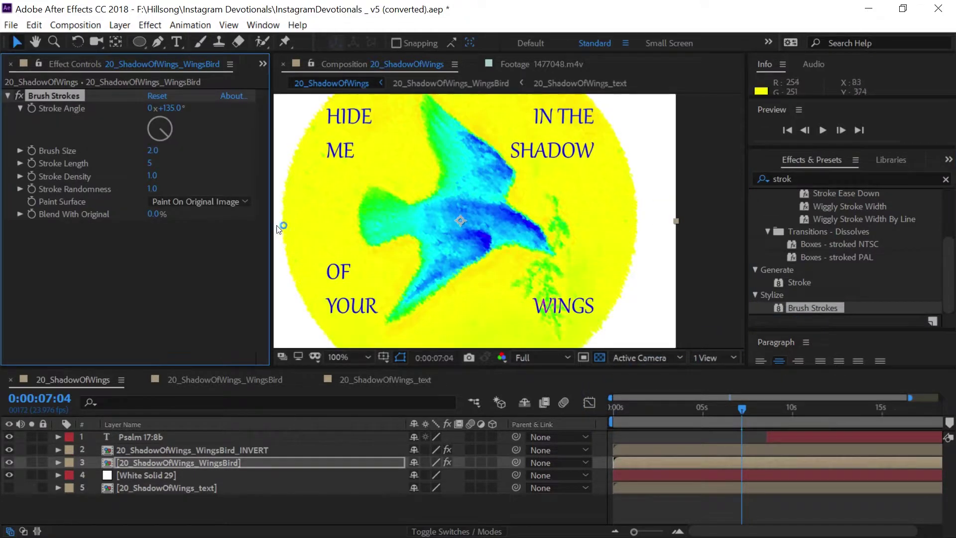
left_click_drag(155, 156, 156, 156)
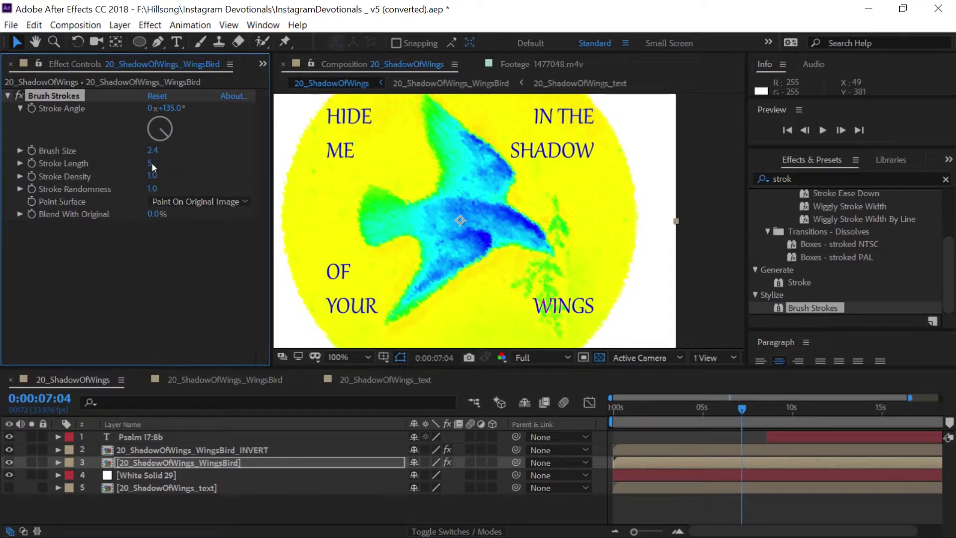
left_click_drag(156, 164, 163, 170)
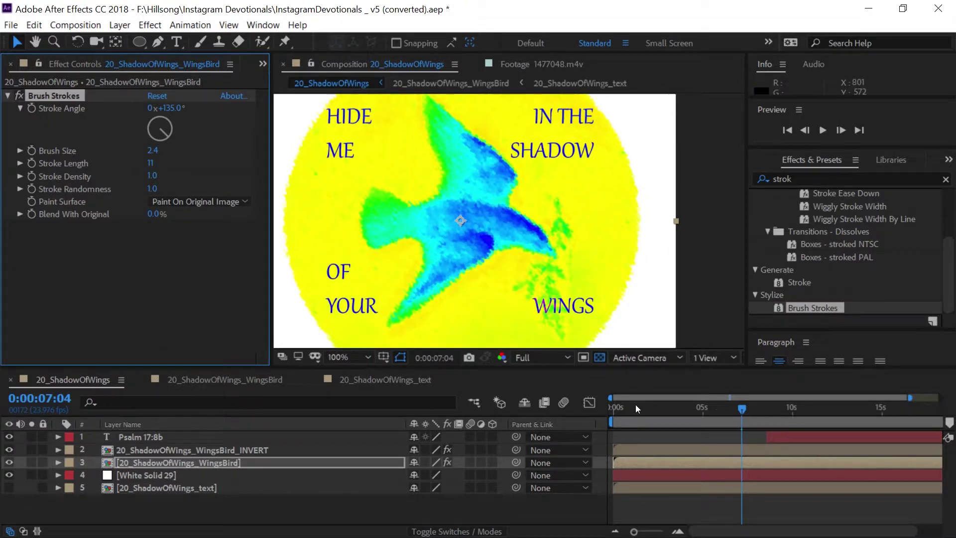
left_click_drag(635, 408, 697, 404)
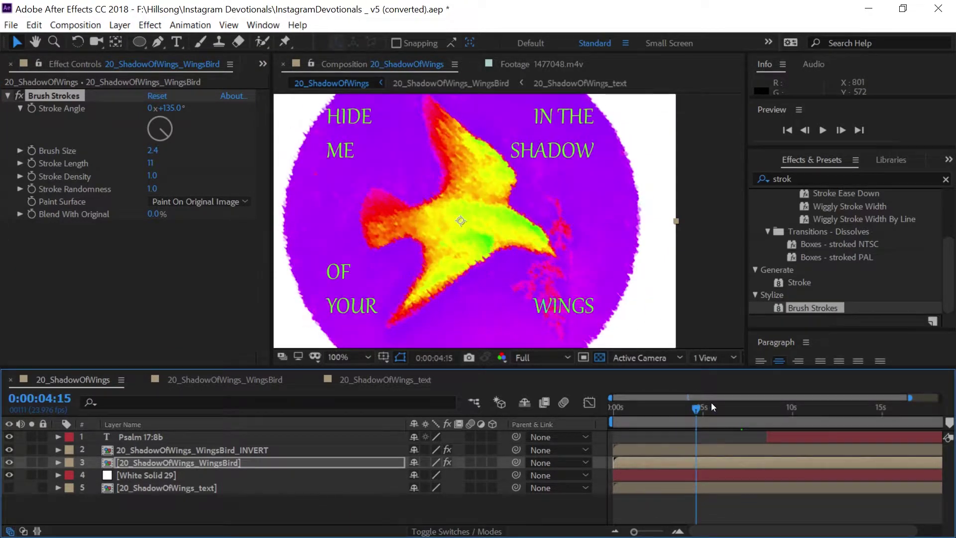
left_click(166, 187)
mouse_move(166, 187)
left_mouse_down()
mouse_move(180, 190)
mouse_move(183, 173)
mouse_move(136, 184)
left_mouse_up()
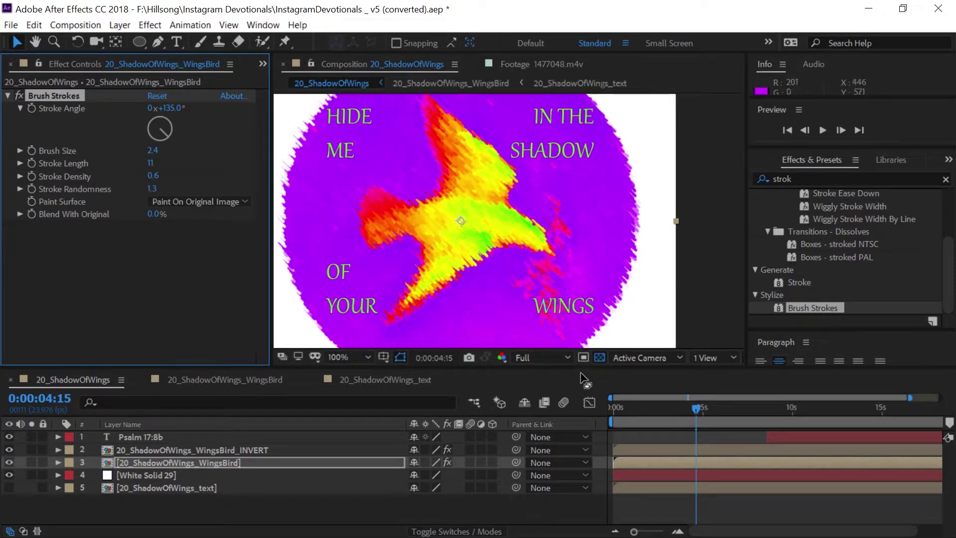
left_click_drag(639, 407, 825, 406)
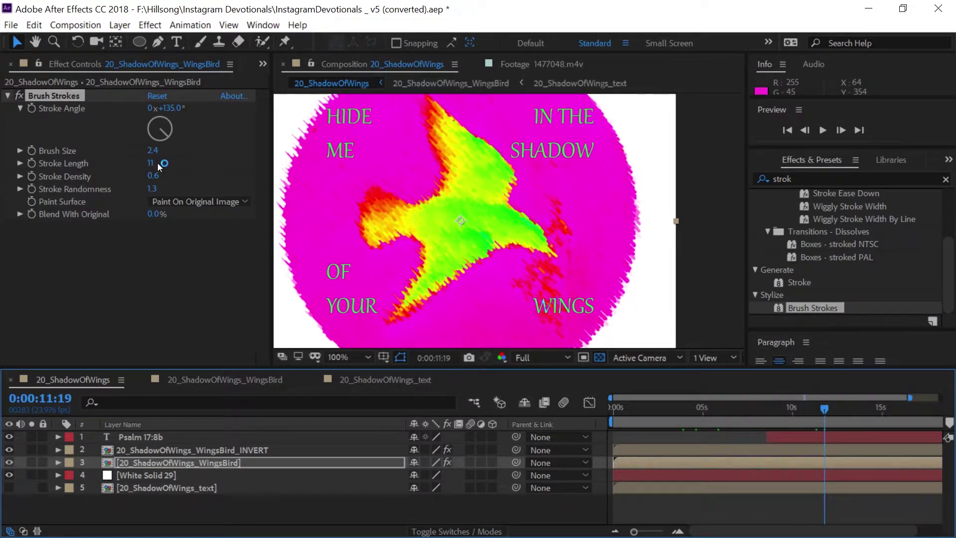
left_click_drag(153, 156, 264, 169)
left_click_drag(668, 409, 773, 401)
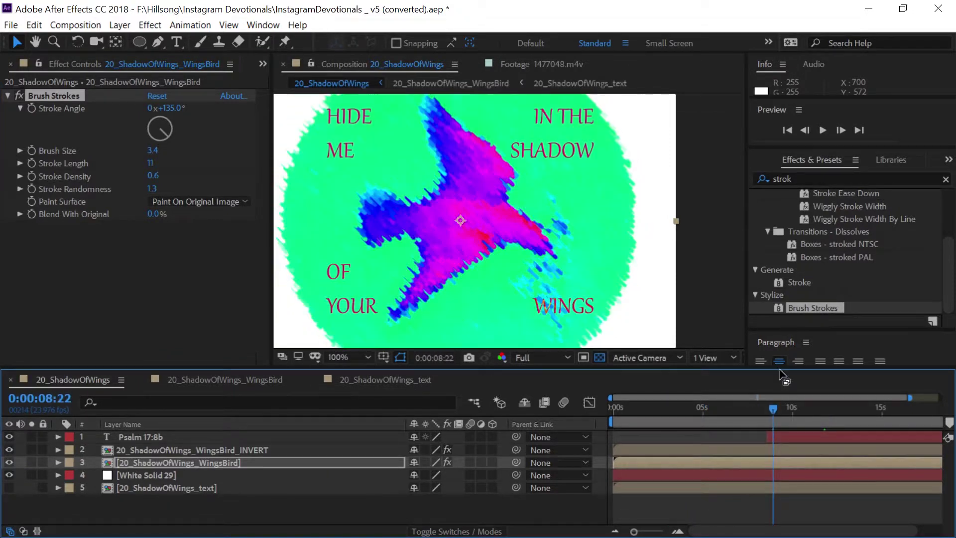
- Apply Posterize Time to the plain WingsBird layer with a frame rate of 10
left_click(814, 177)
type("post")
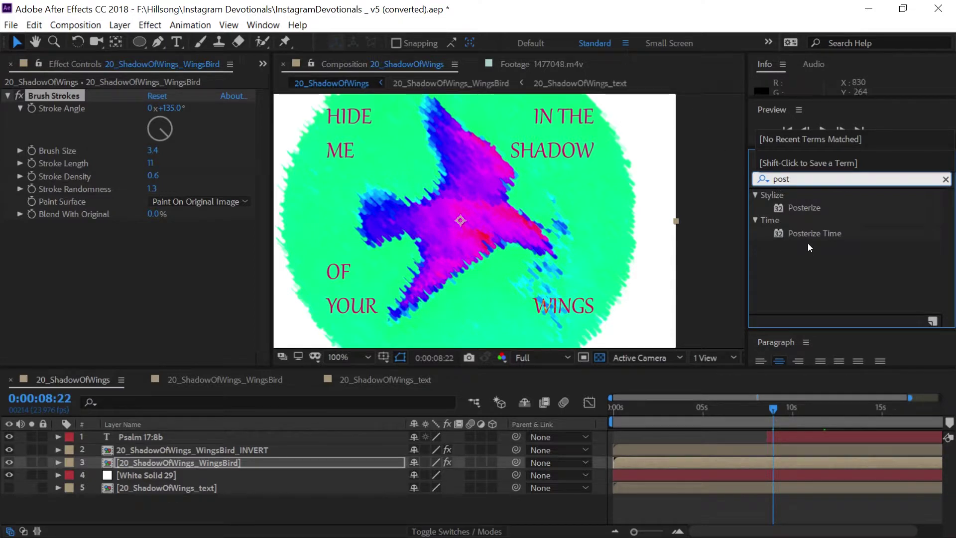
left_click_drag(804, 240, 725, 462)
left_click(153, 240)
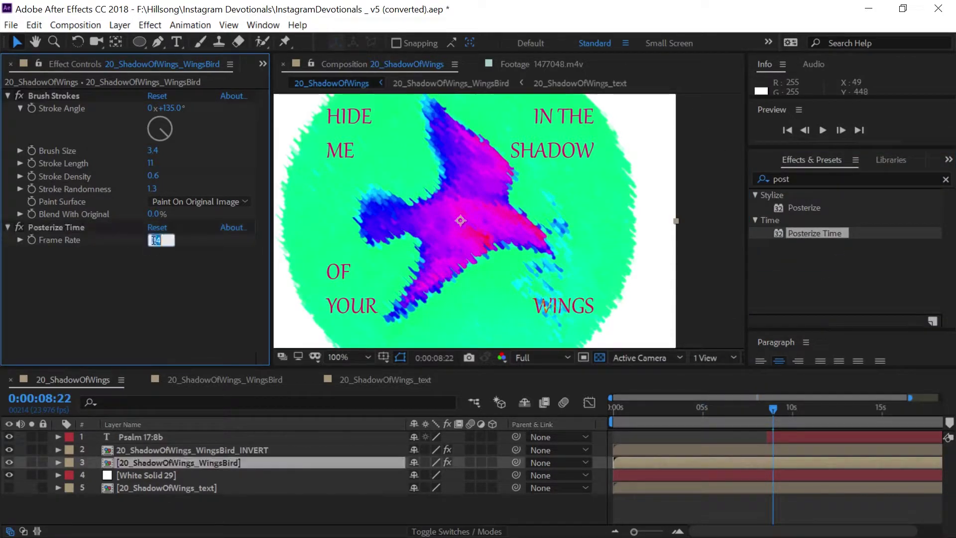
type("10")
key("Return")
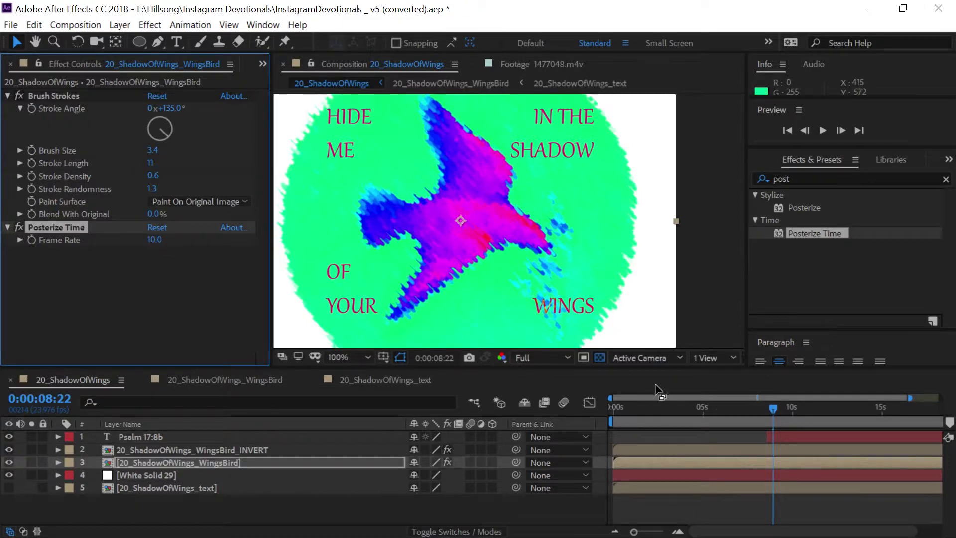
left_click_drag(634, 408, 670, 408)
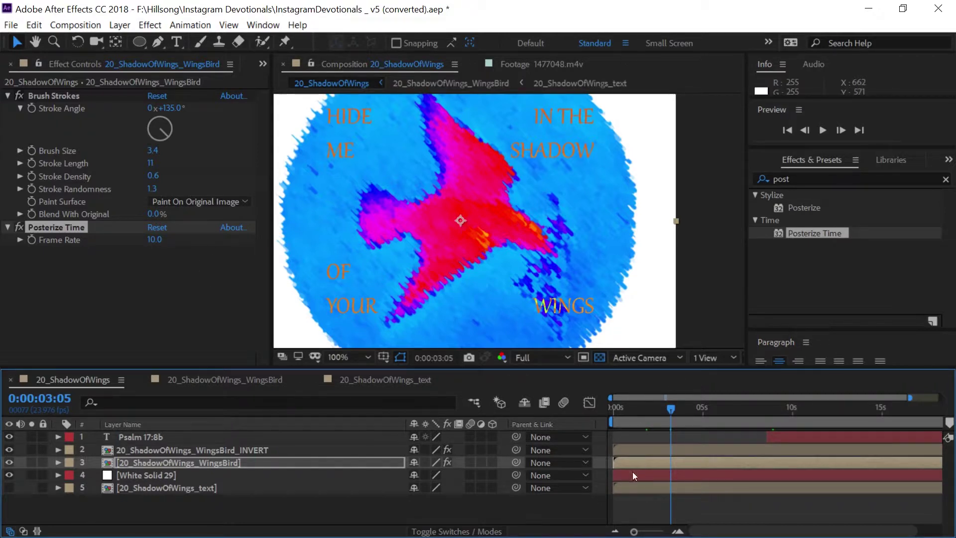
- Preview the composition from the start with Brush Strokes and Posterize Time applied
left_click_drag(621, 408, 614, 408)
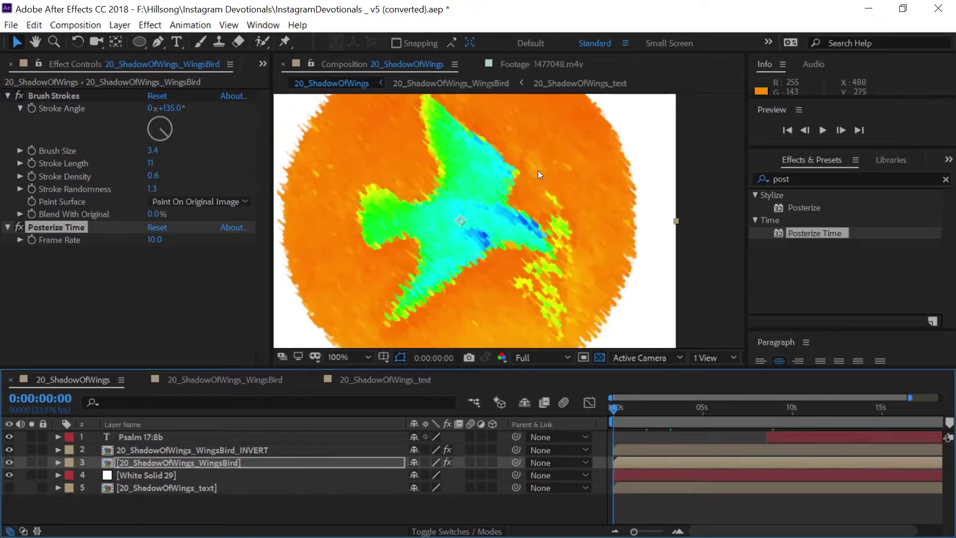
scroll(538, 170, "down", 2)
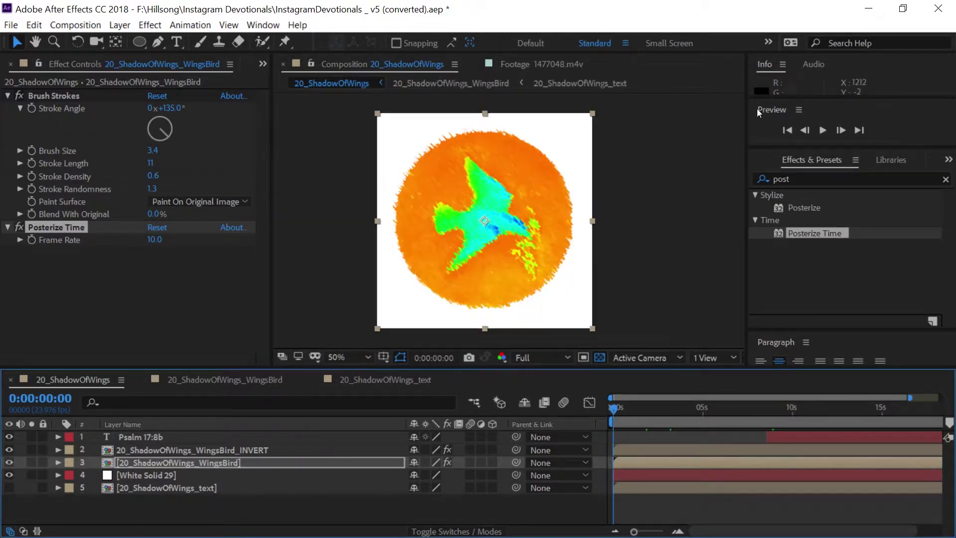
left_click(820, 125)
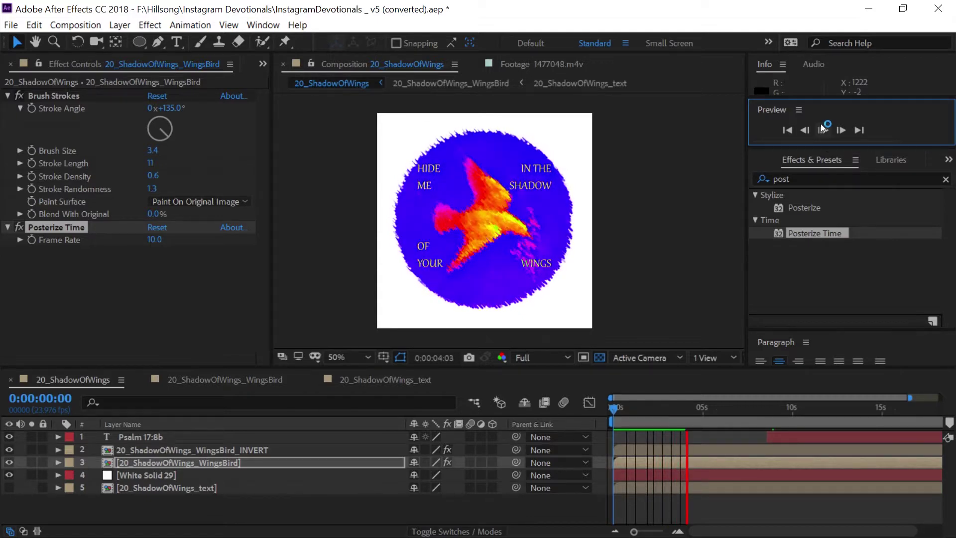
left_click(822, 130)
left_click(615, 407)
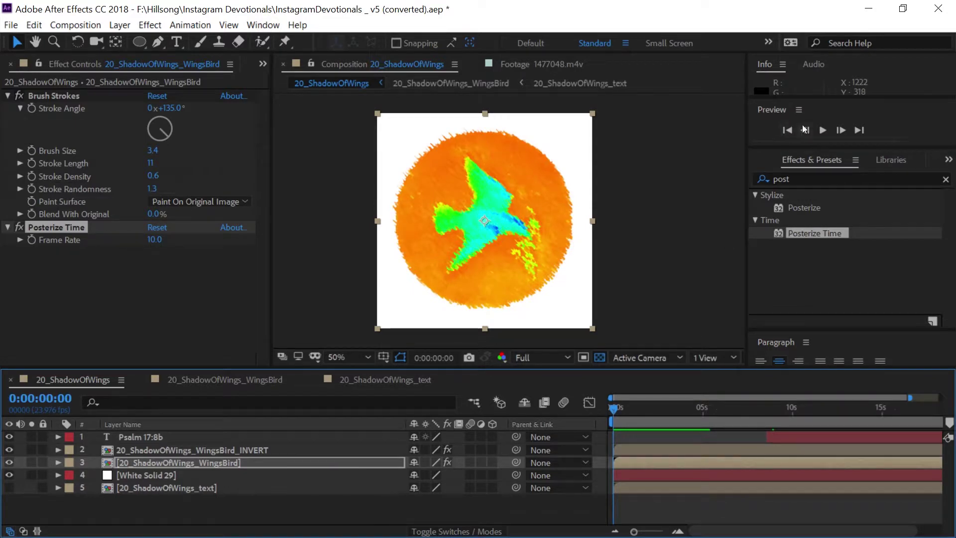
left_click(824, 130)
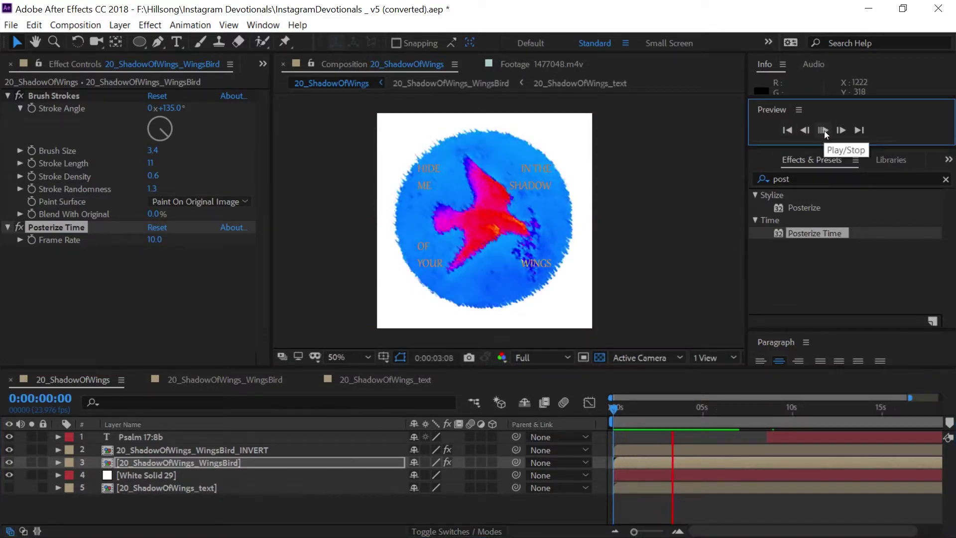
left_click(824, 130)
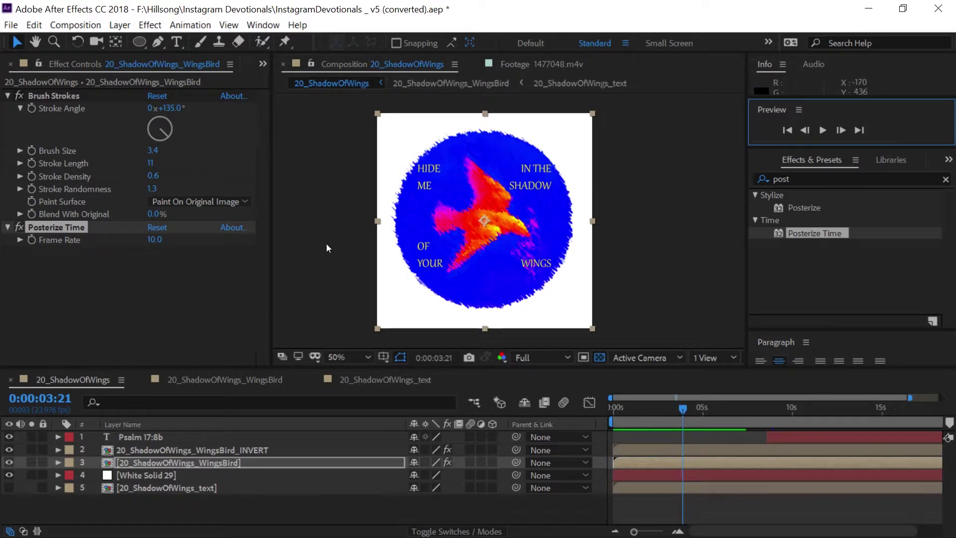
- Disable Posterize Time and preview again to compare the result
left_click(19, 227)
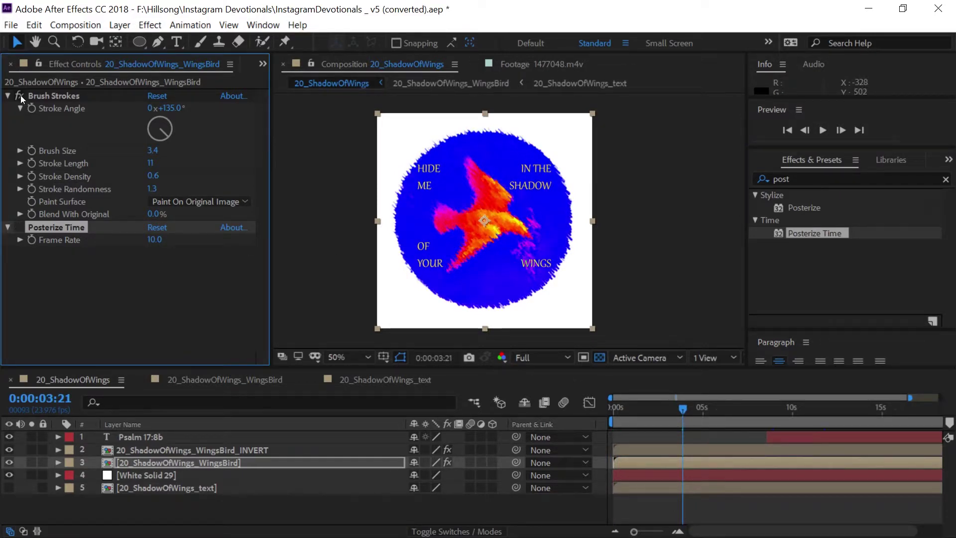
left_click(615, 405)
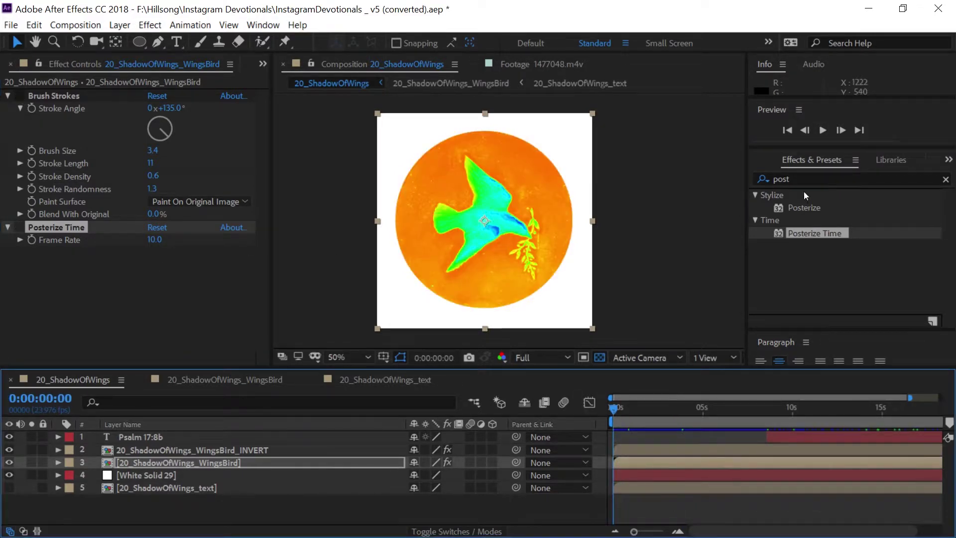
left_click(826, 127)
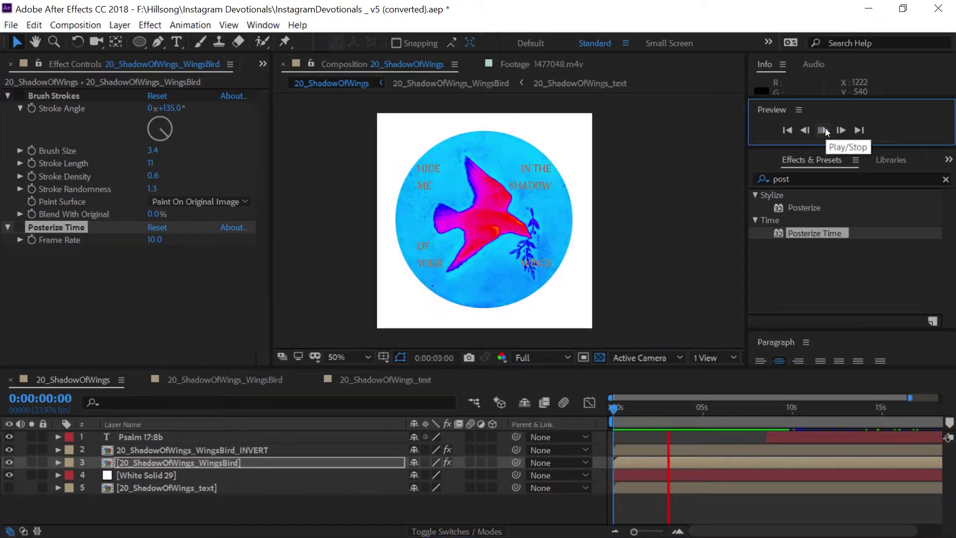
left_click(826, 127)
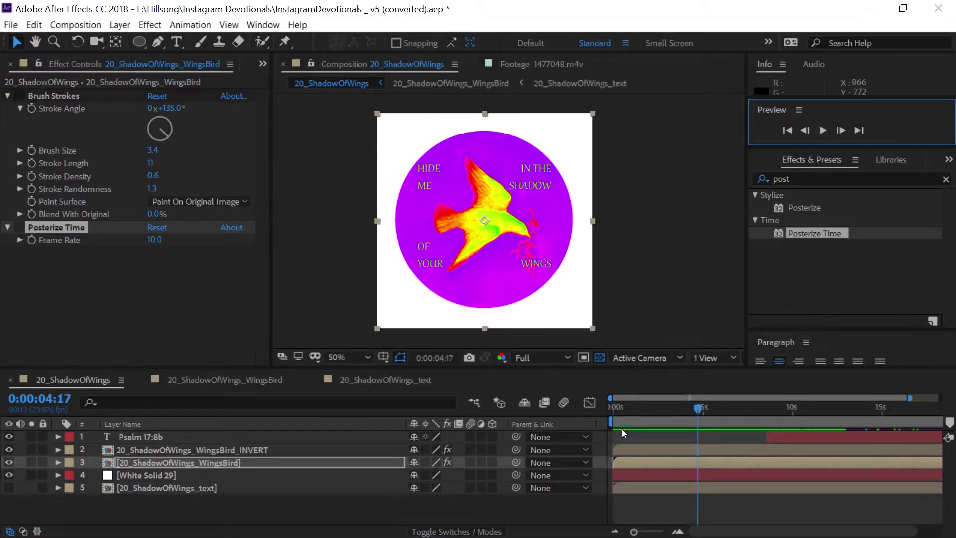
left_click_drag(631, 407, 590, 405)
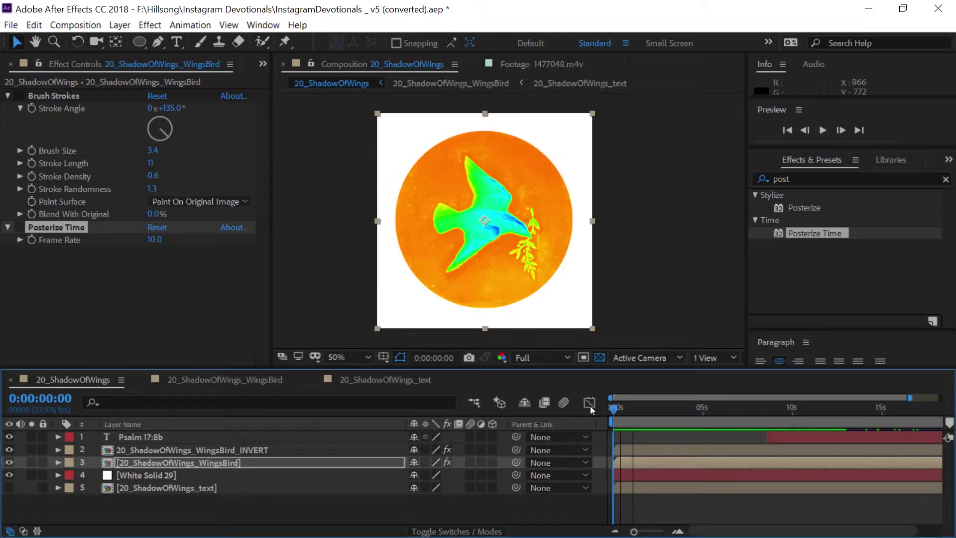
left_click(826, 127)
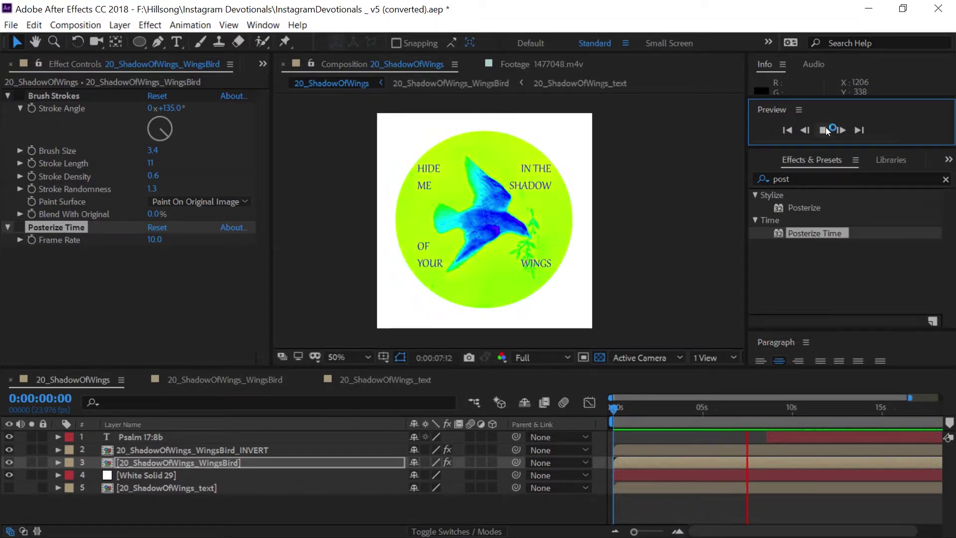
left_click(824, 130)
- Delete the Brush Strokes and Posterize Time effects from the bird layer
left_click(52, 97)
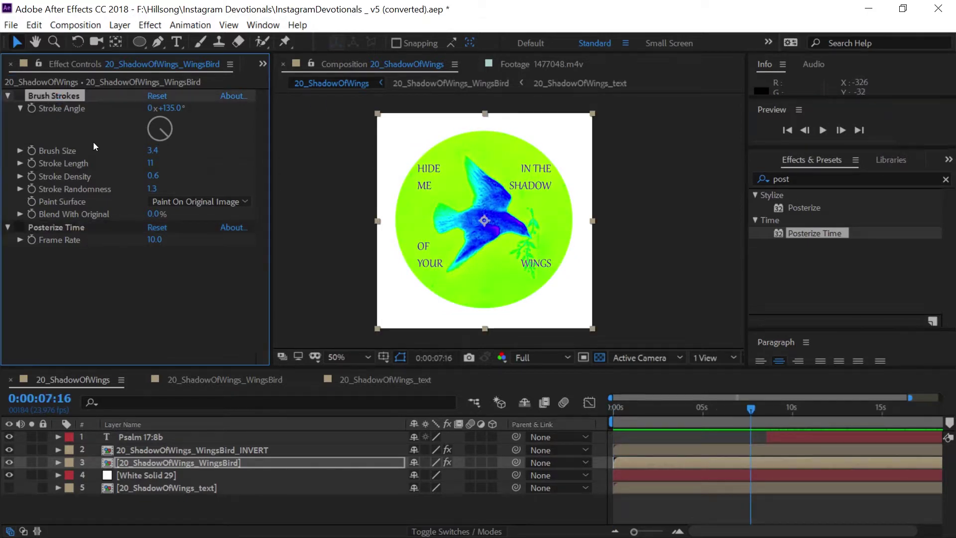
key("Delete")
left_click(76, 97)
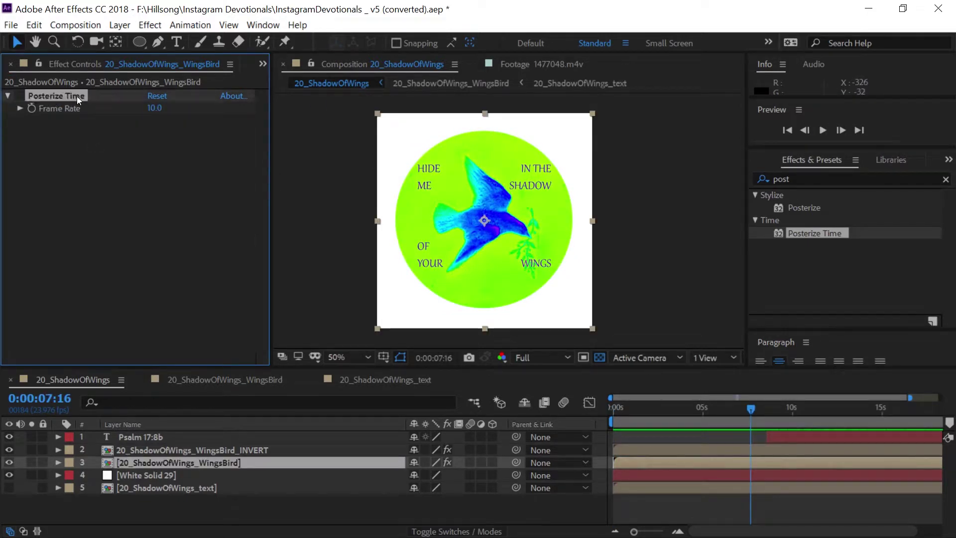
key("End")
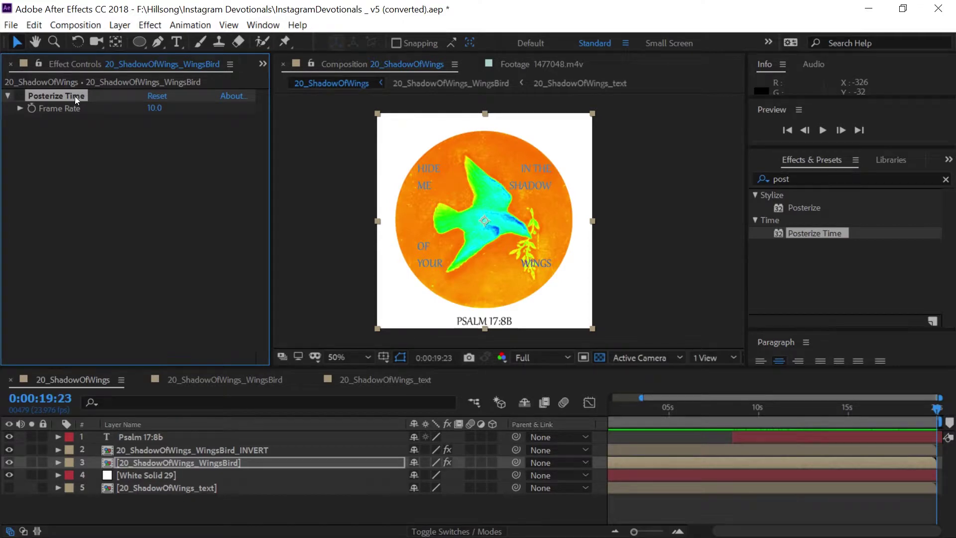
key("Delete")
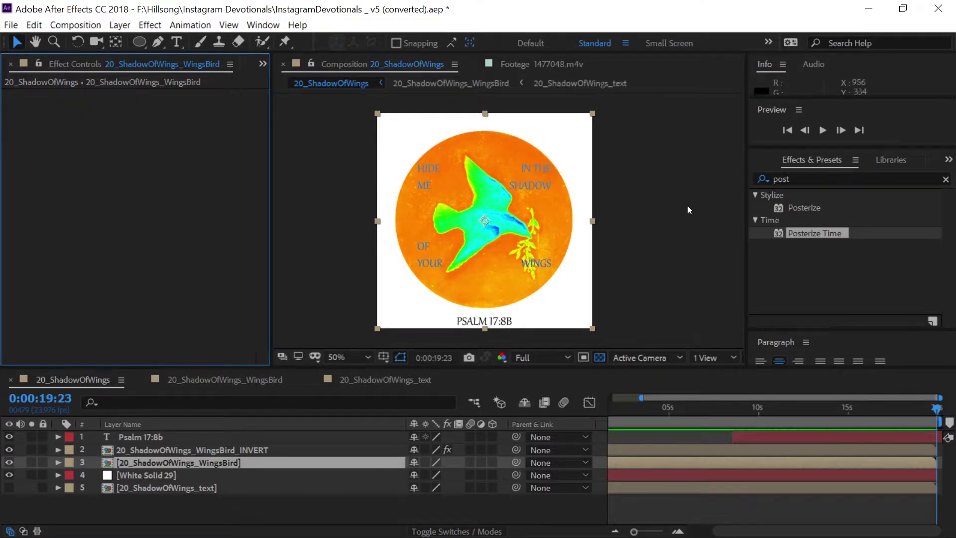
- Search Effects & Presets for 'cart' and play a short preview of the composition
double_click(798, 180)
type("cart")
left_click(822, 131)
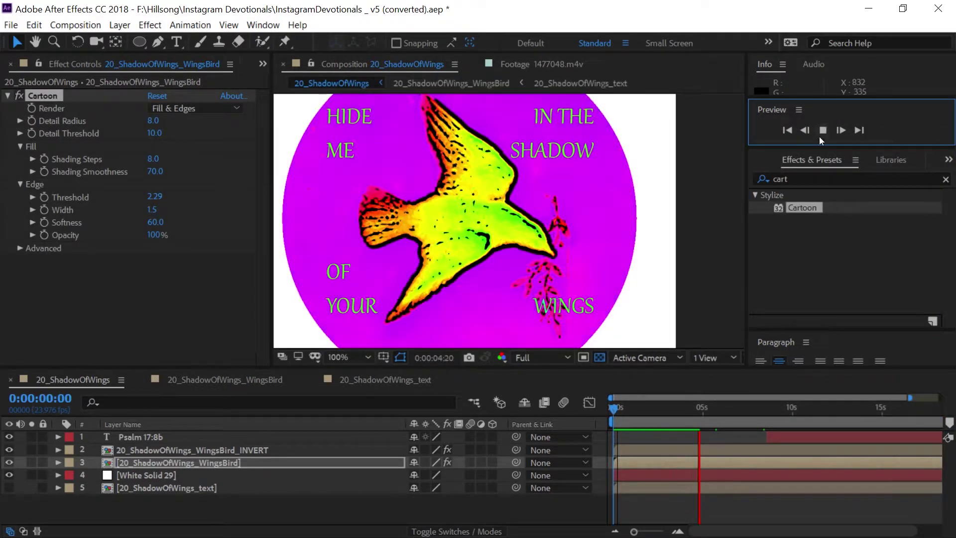
left_click(820, 133)
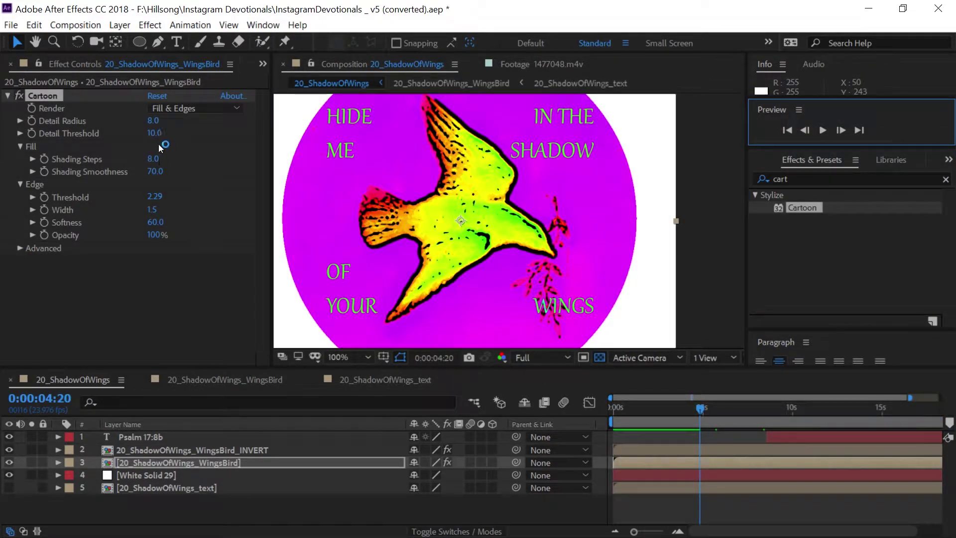
- Set Cartoon Shading Steps 3.2, Detail Radius 0.4, Detail Threshold 32.6 and Edge Enhancement 37.0
mouse_move(154, 159)
left_mouse_down()
mouse_move(110, 164)
mouse_move(149, 165)
left_mouse_up()
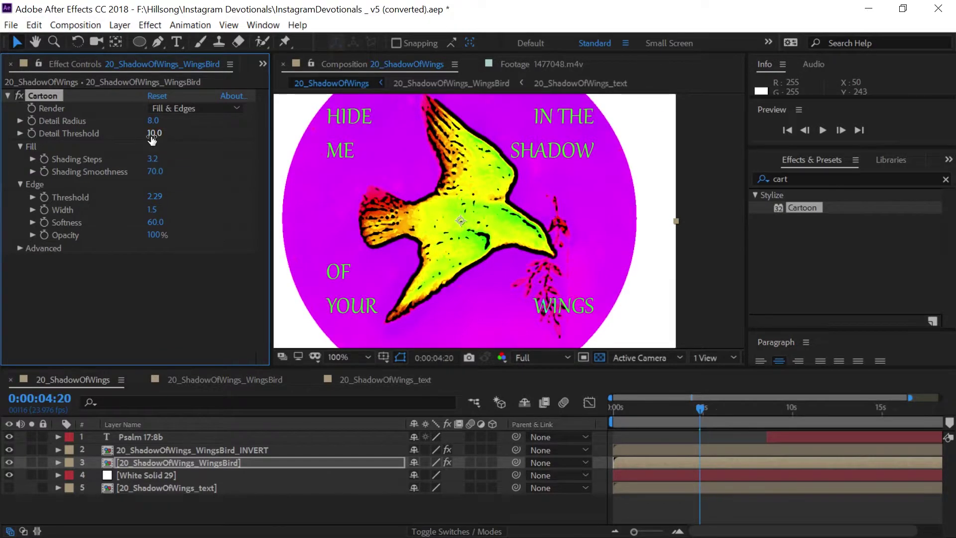
left_click_drag(153, 128, 222, 136)
left_click_drag(156, 132, 115, 134)
left_click_drag(156, 196, 94, 222)
left_click(20, 248)
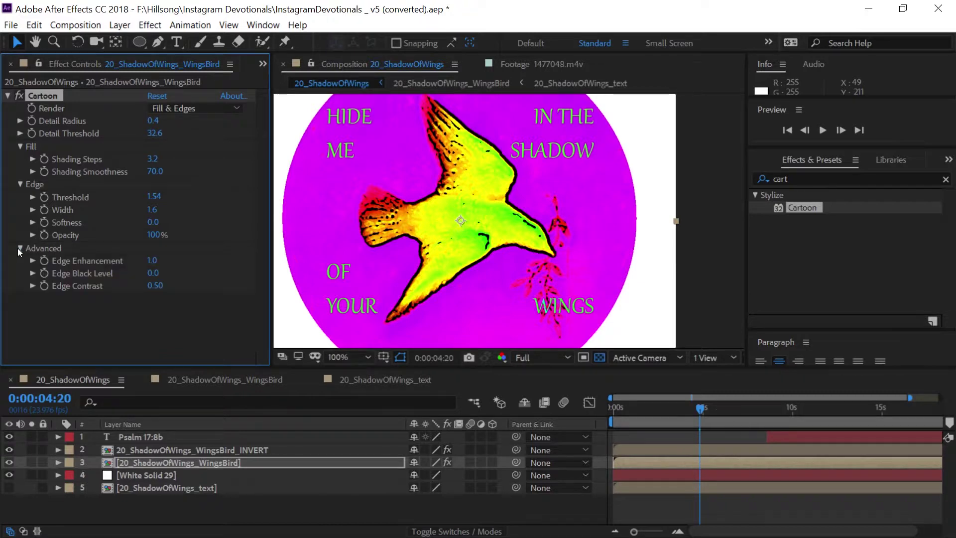
left_click_drag(175, 262, 179, 262)
left_click_drag(629, 410, 811, 385)
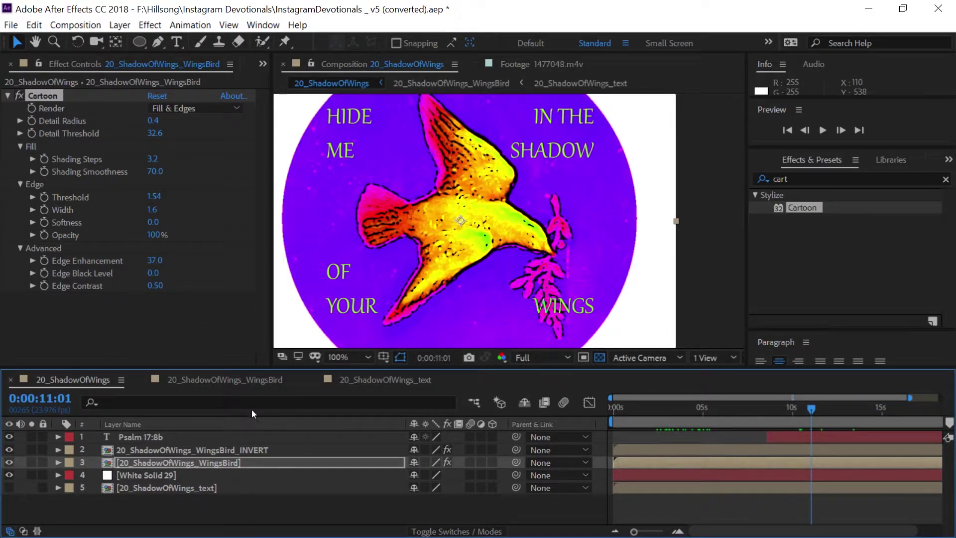
- Return to the WingsBird composition and select the Dove Image.jpg layer
left_click(272, 381)
left_click(344, 386)
left_click(265, 384)
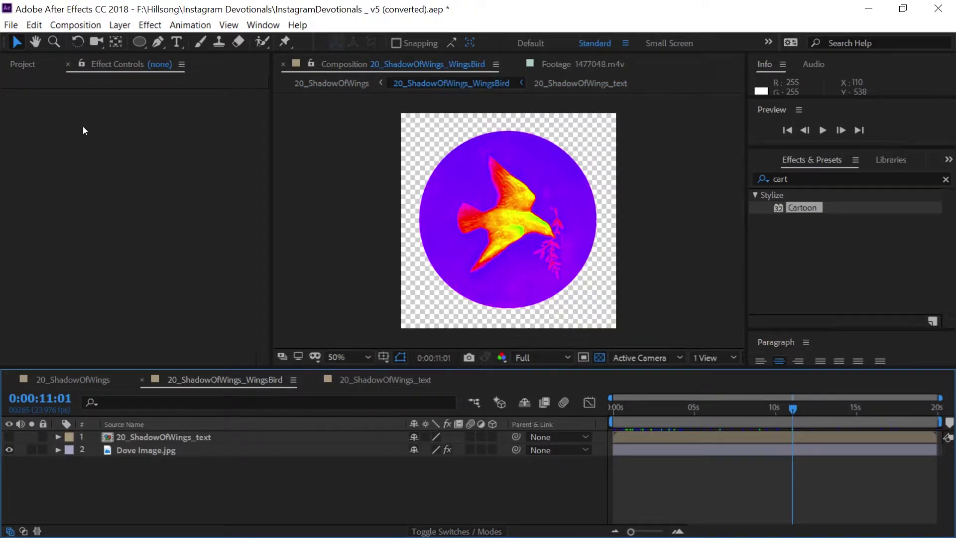
left_click(184, 437)
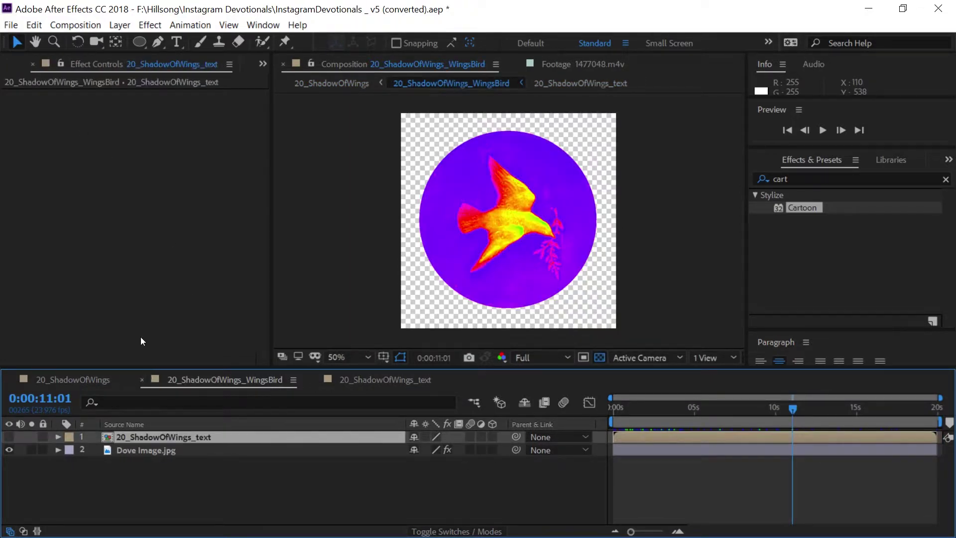
left_click(185, 452)
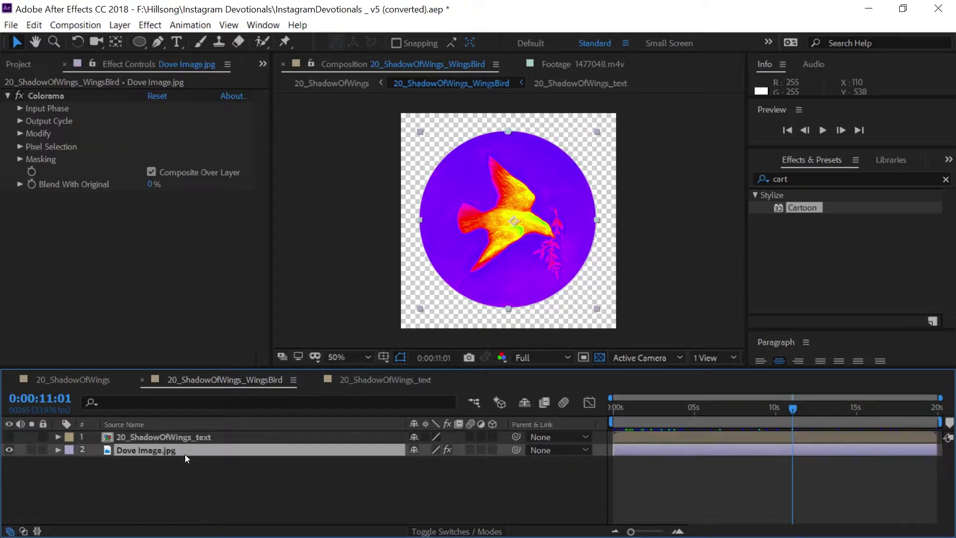
- Try the Golden 1 and Ramp Green Colorama palettes, then apply Fire And Smoke and preview it
left_click(20, 121)
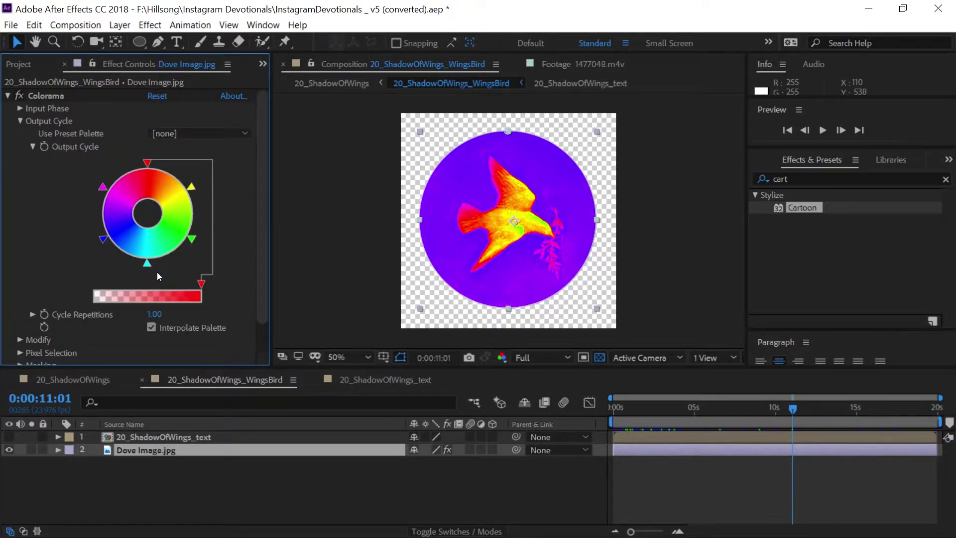
left_click(205, 134)
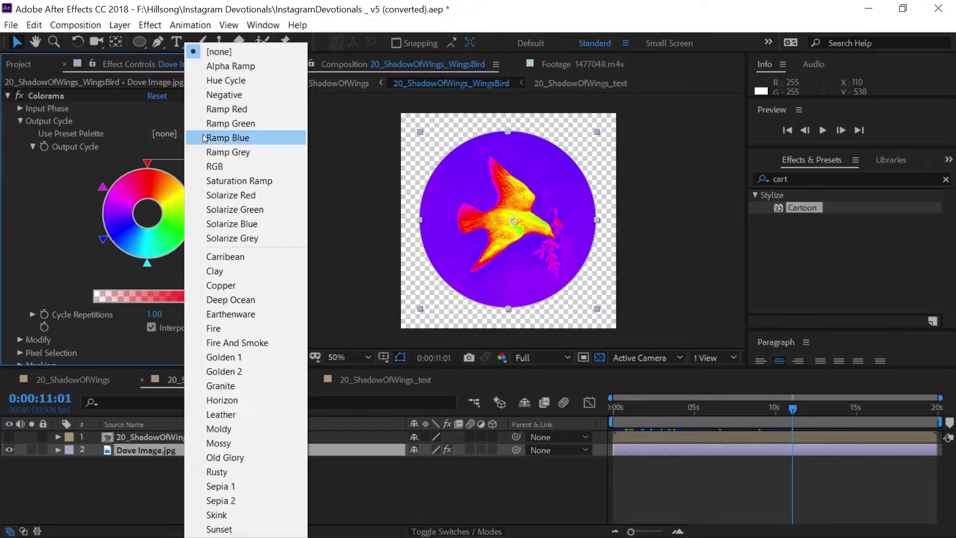
left_click(224, 357)
left_click(192, 130)
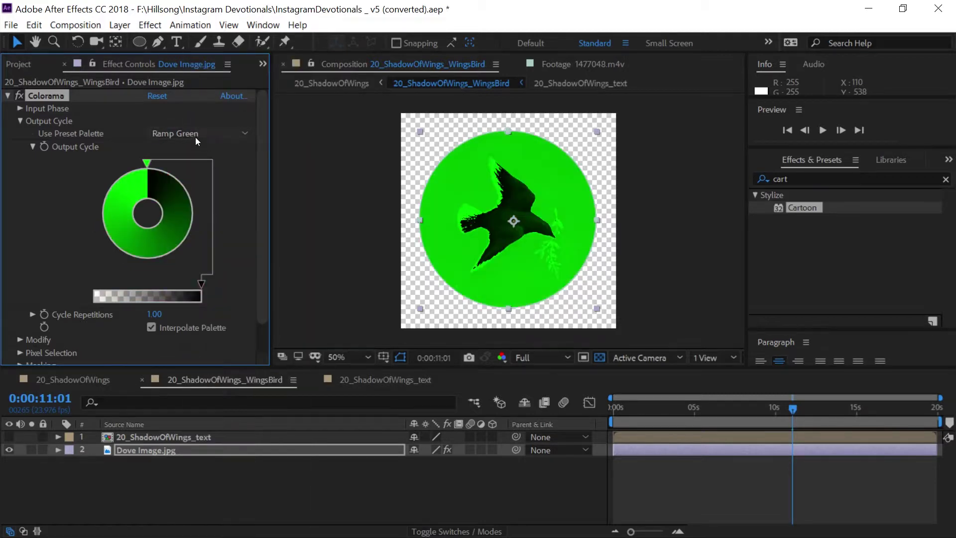
left_click(195, 134)
left_click(234, 341)
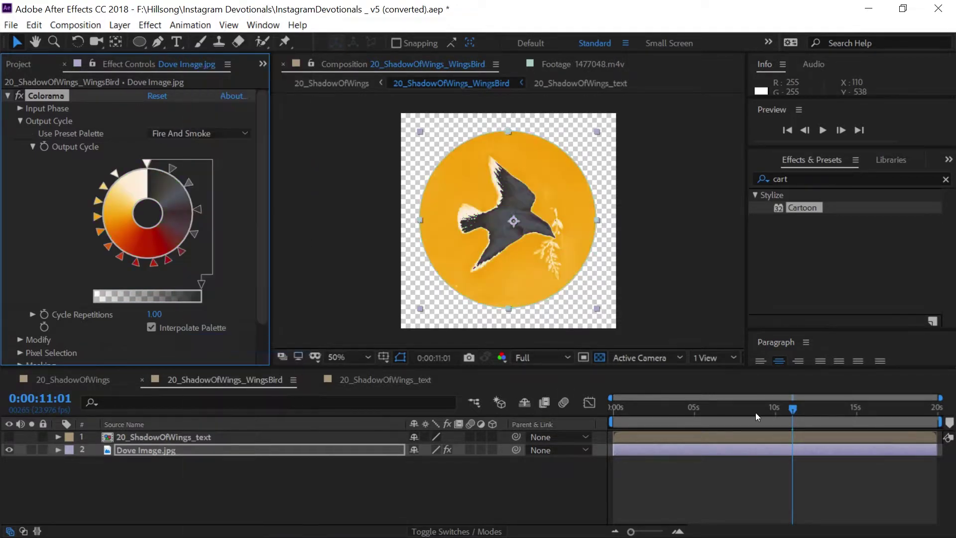
left_click_drag(640, 410, 844, 400)
- Remove one Output Cycle marker, move the top marker, and check the colours over time
left_click_drag(173, 168, 192, 121)
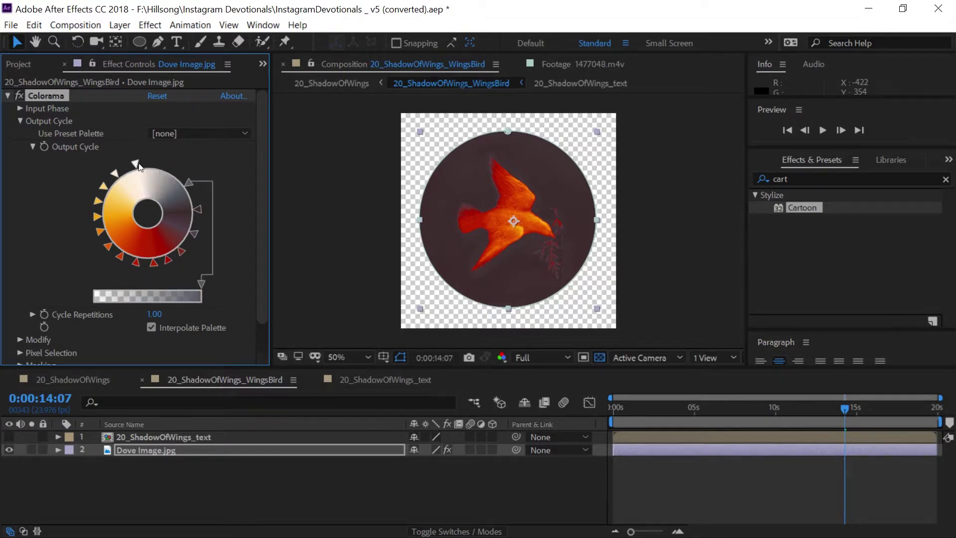
left_click_drag(135, 166, 146, 166)
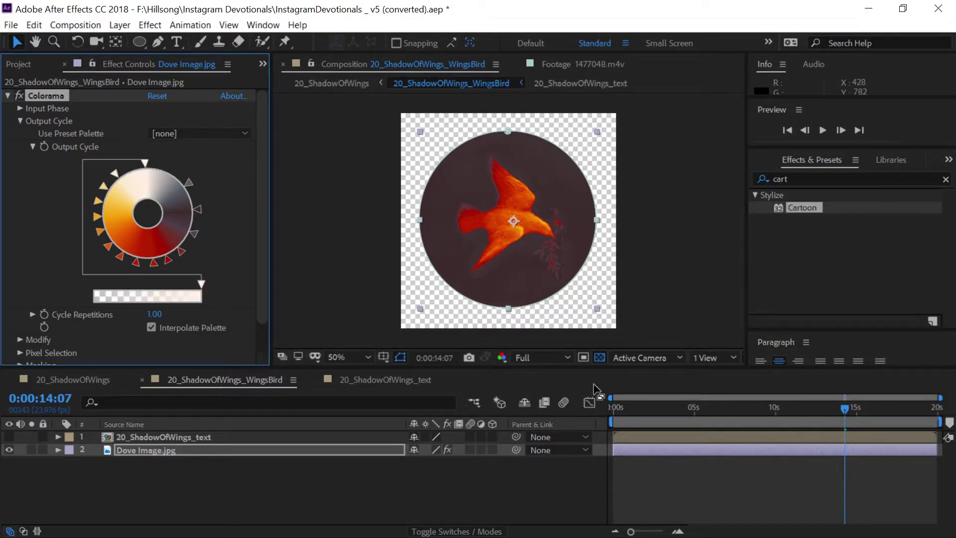
left_click_drag(626, 408, 820, 393)
left_click(94, 378)
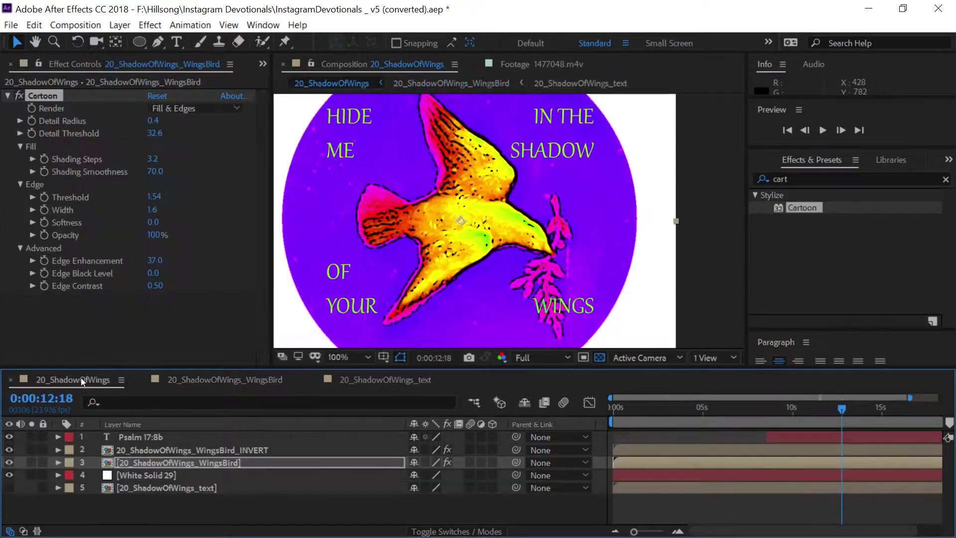
left_click_drag(636, 407, 898, 386)
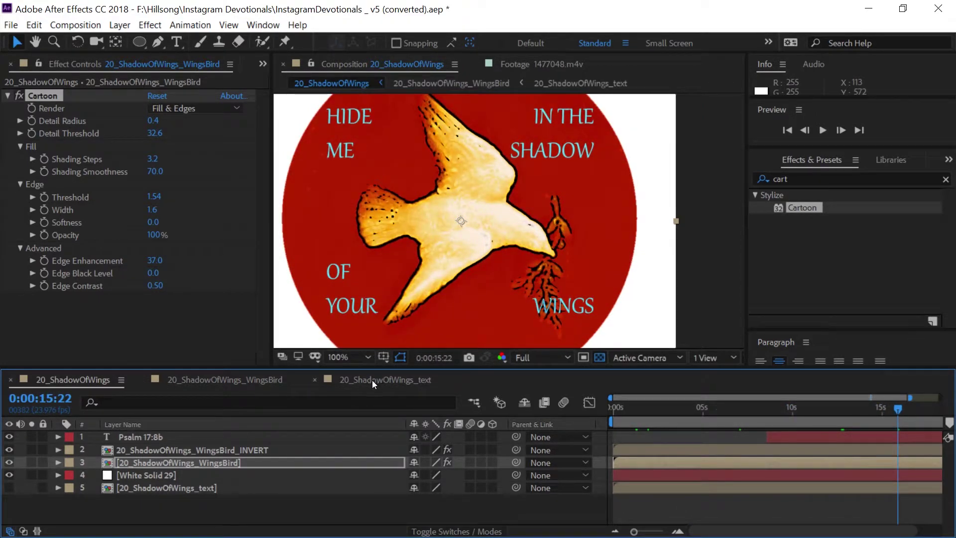
left_click(262, 380)
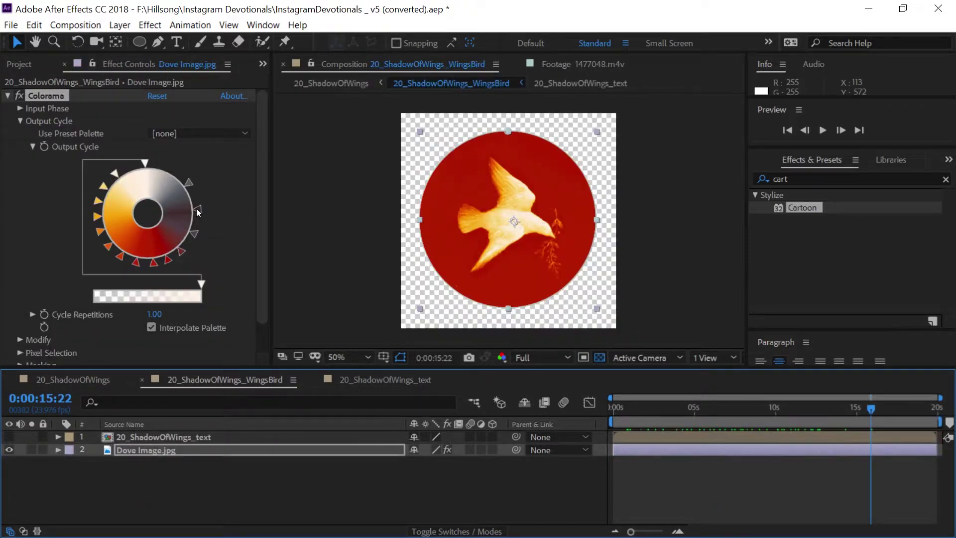
- Recolour the red cycle marker pink and remove the dark orange and red markers
left_click_drag(620, 407, 783, 408)
left_click(136, 268)
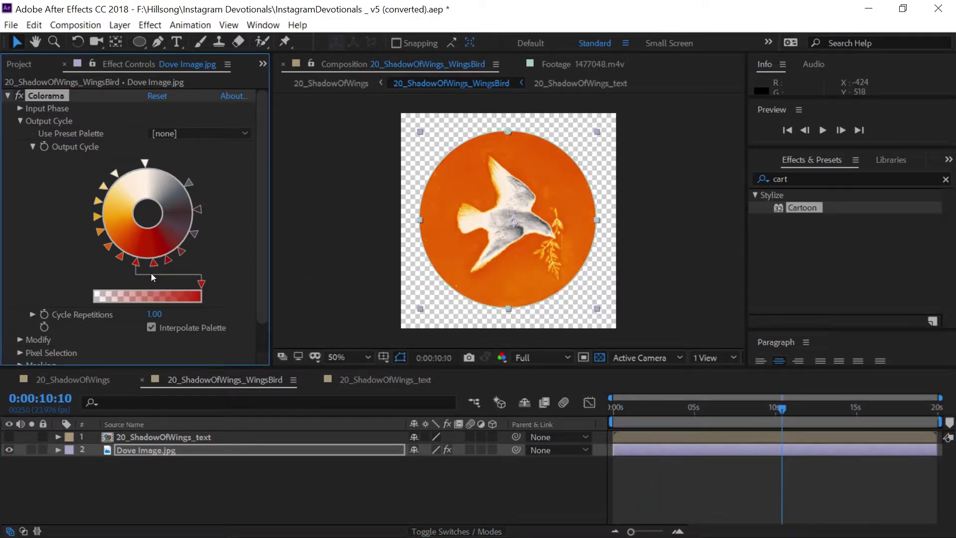
double_click(135, 267)
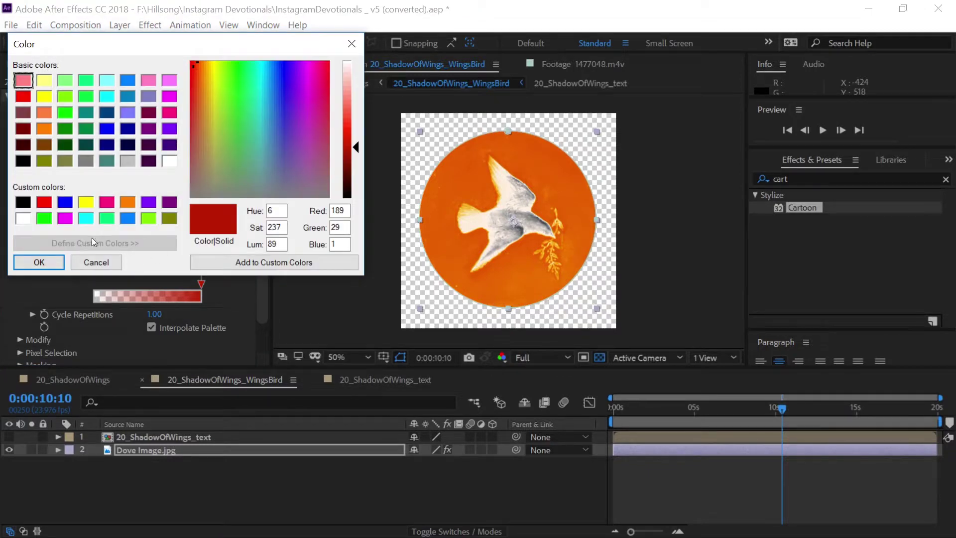
left_click(106, 202)
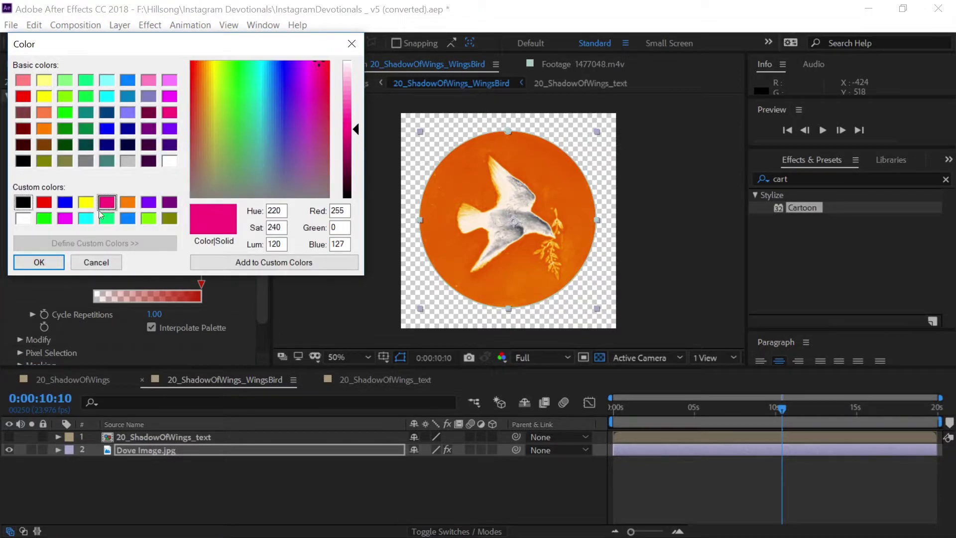
left_click(37, 260)
left_click_drag(120, 259, 182, 309)
left_click_drag(664, 416, 879, 387)
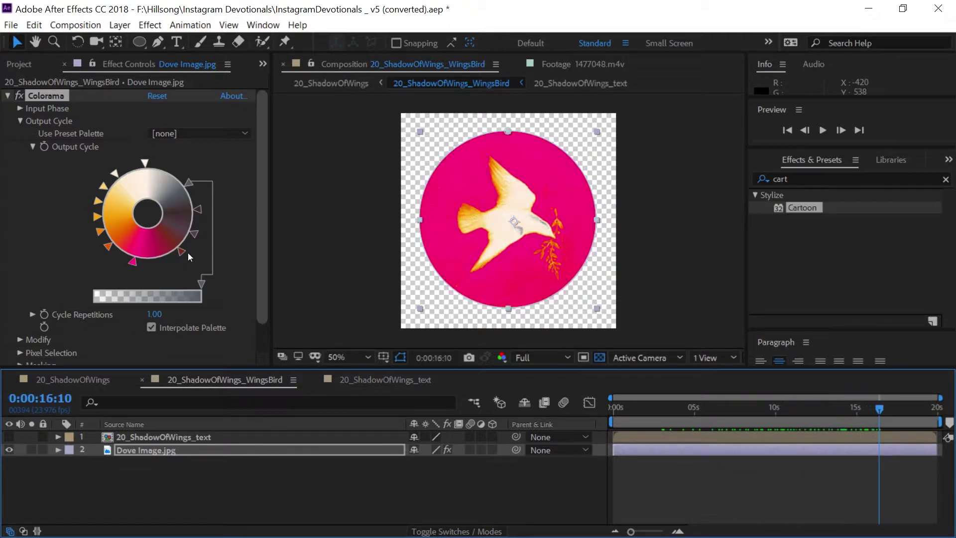
- Recolour the pale yellow marker bright yellow and the dark marker blue, previewing each change
double_click(102, 189)
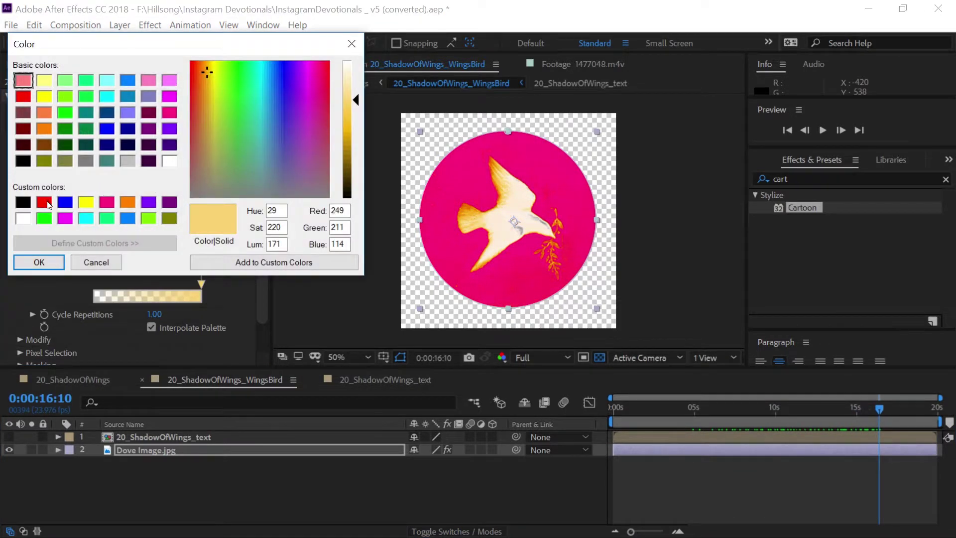
left_click(86, 202)
left_click(39, 262)
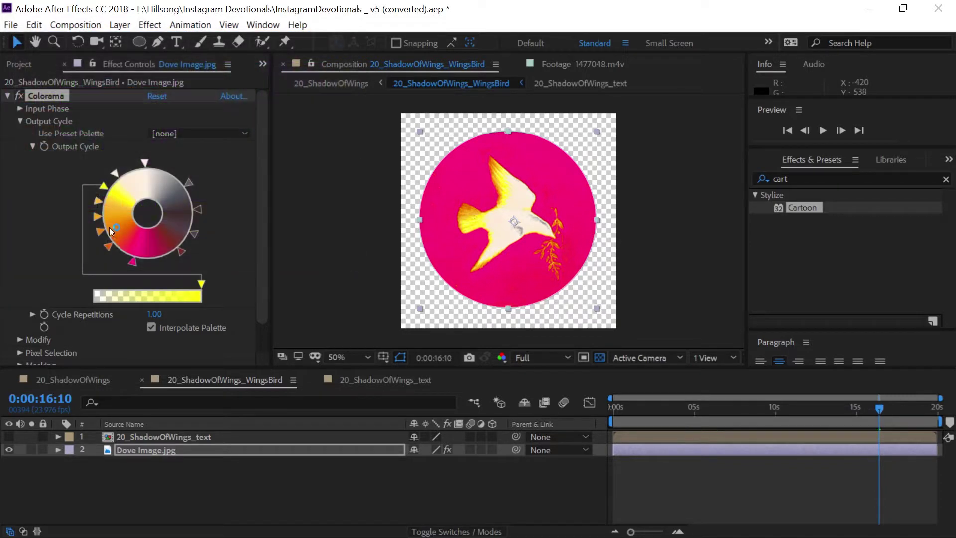
left_click_drag(659, 409, 806, 386)
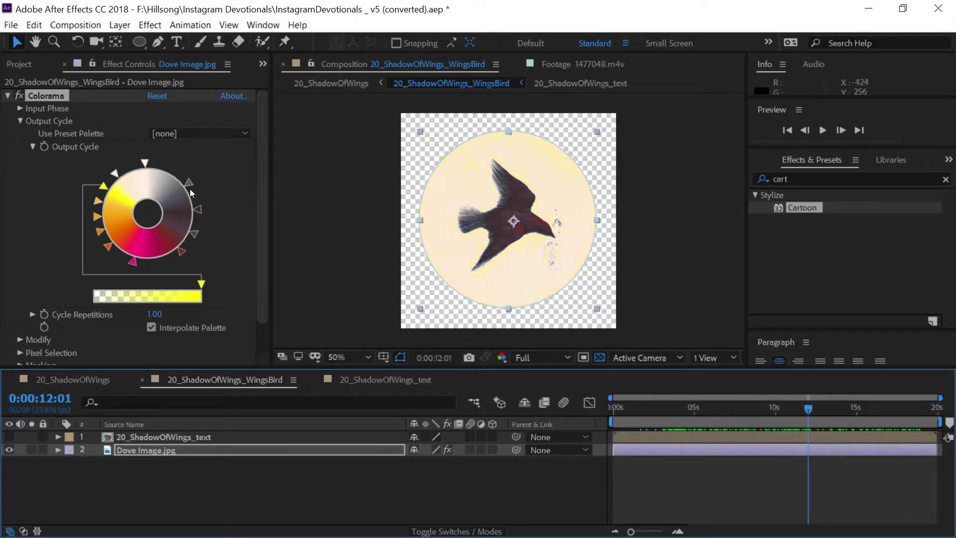
double_click(198, 212)
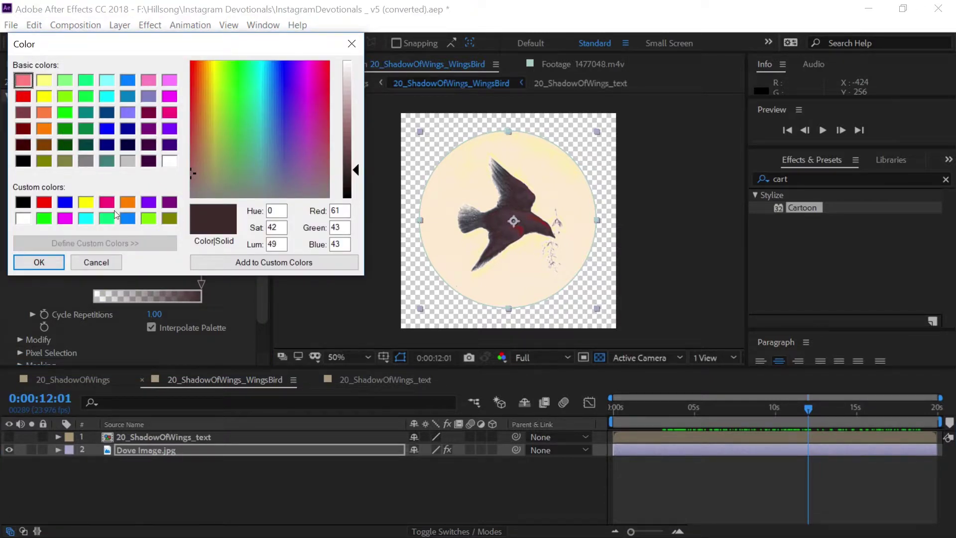
left_click(128, 218)
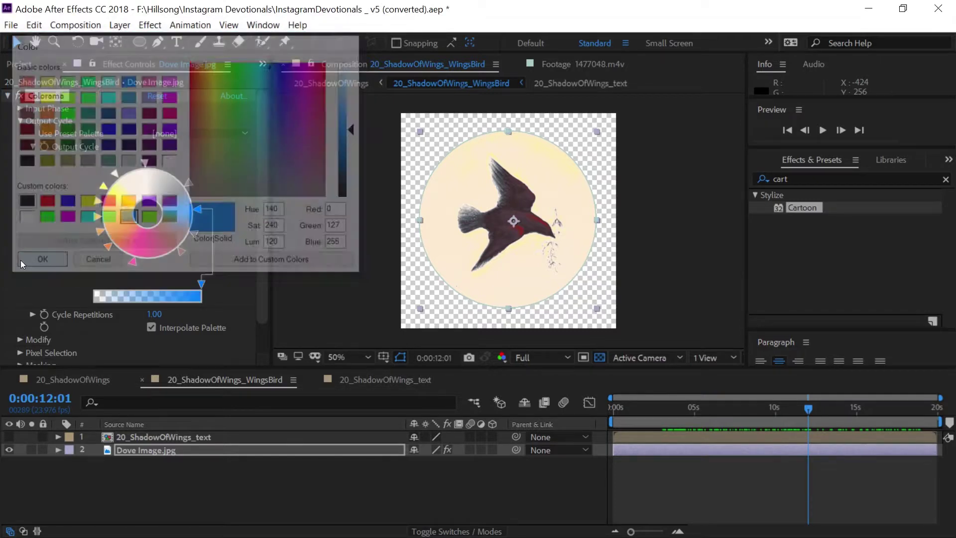
left_click(22, 264)
left_click_drag(654, 408, 935, 395)
- Switch to the 20_ShadowOfWings composition and move near the start of its timeline
left_click(38, 381)
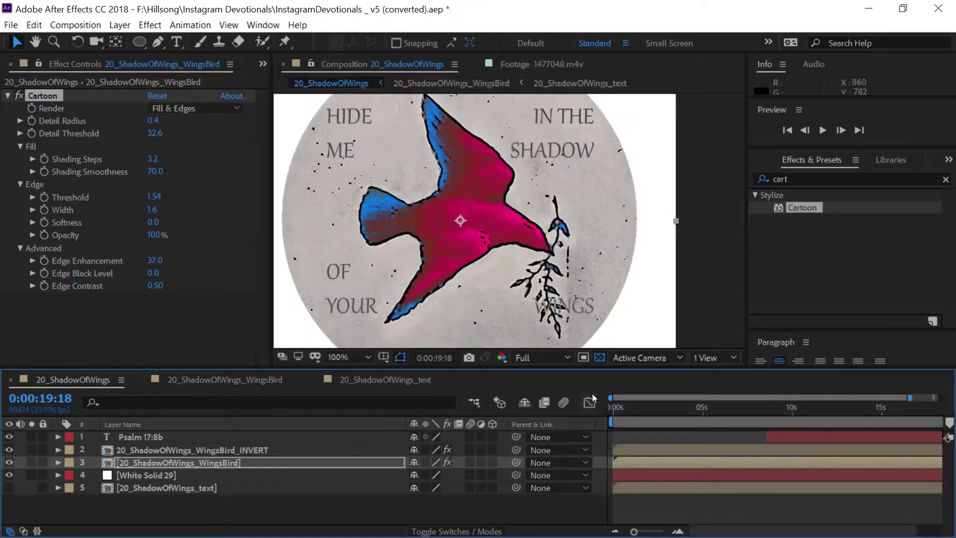
left_click_drag(627, 406, 919, 343)
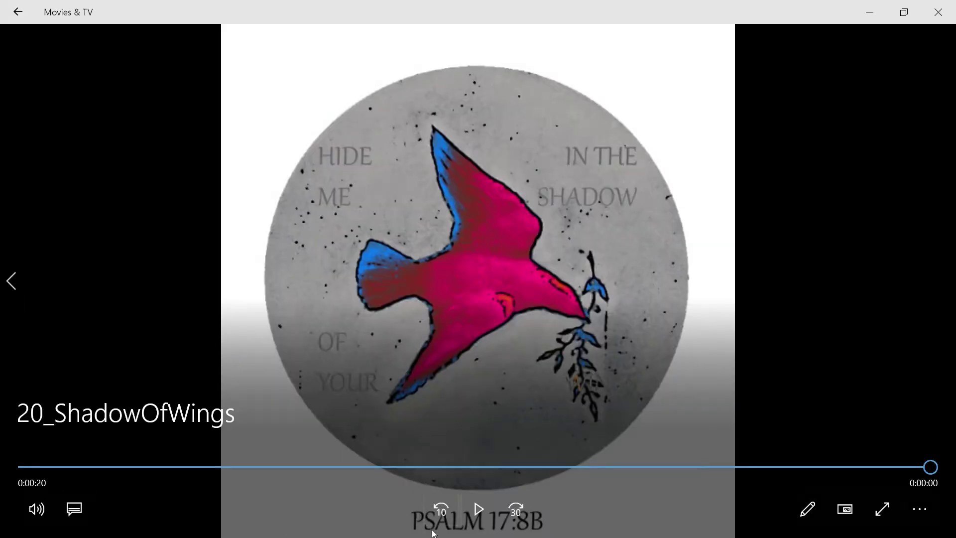
- Replay the rendered 20_ShadowOfWings video in Movies & TV, then close the player
left_click(482, 507)
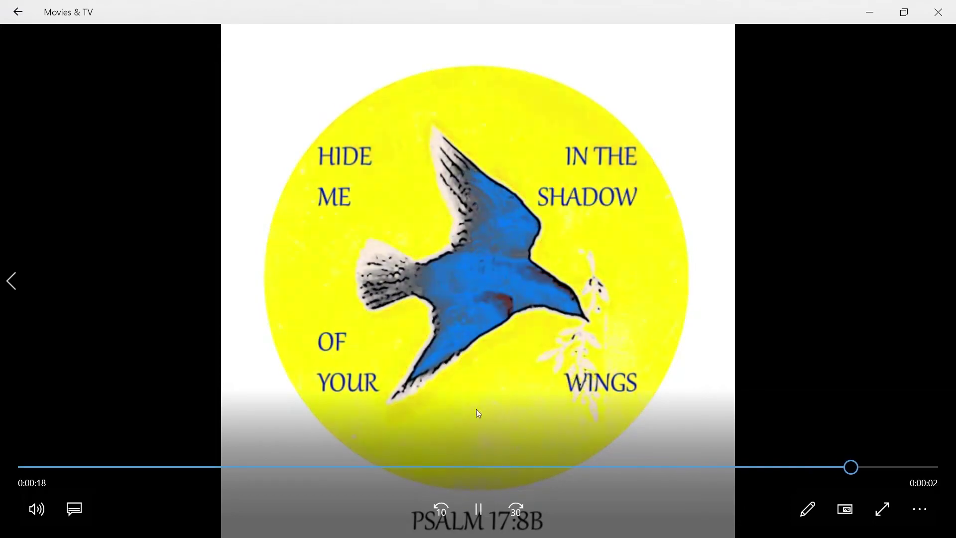
left_click(938, 10)
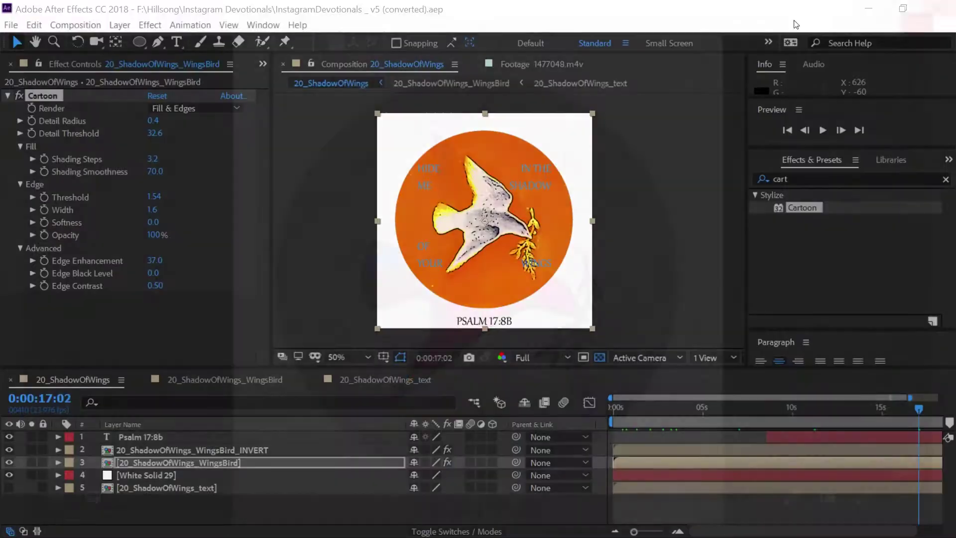
- Apply Add Grain to the dove layer and set its Viewing Mode to Final Output
left_click(792, 217)
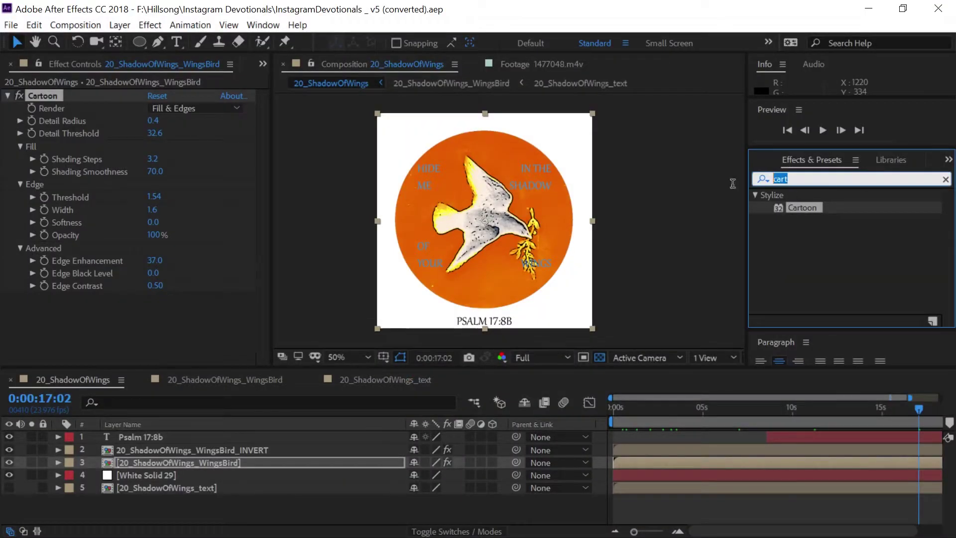
type("grain")
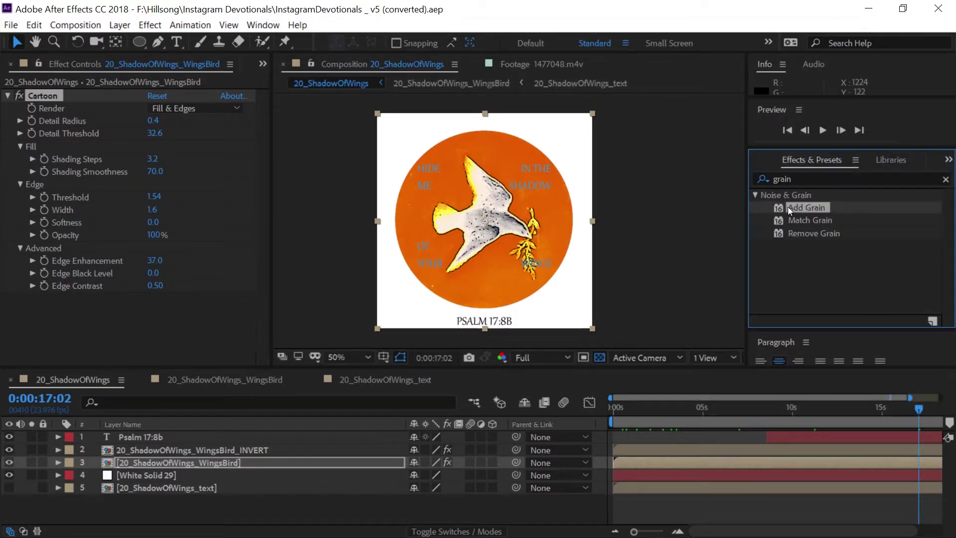
left_click_drag(788, 207, 229, 465)
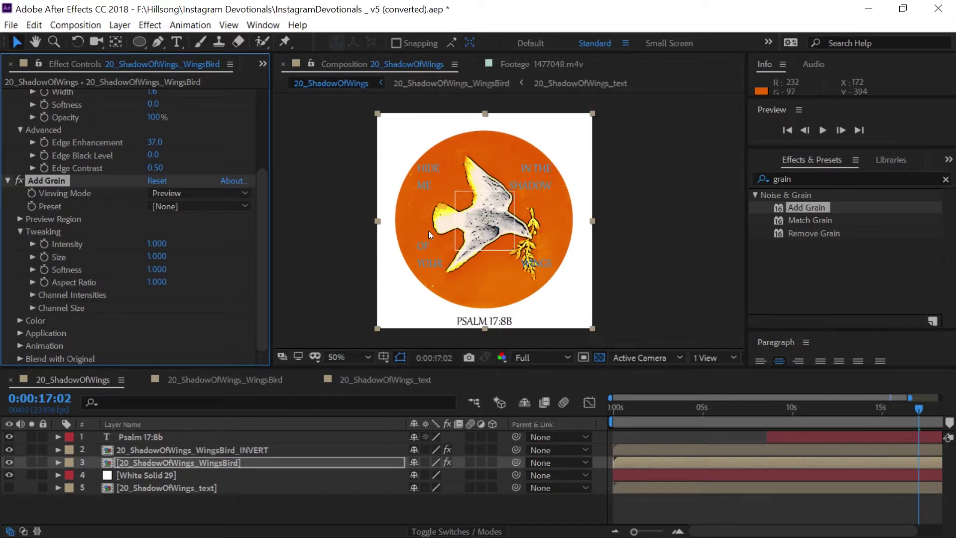
scroll(498, 239, "up", 2)
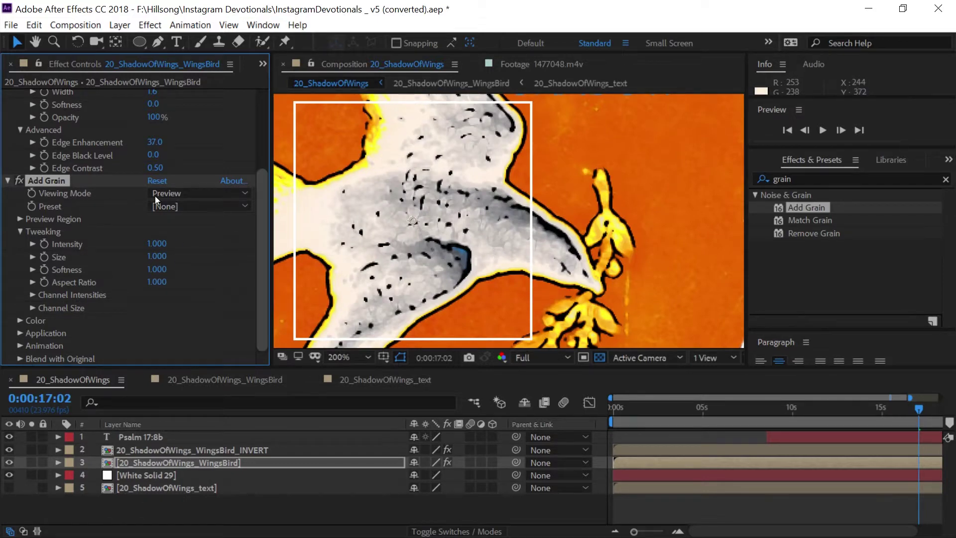
left_click(174, 193)
left_click(194, 237)
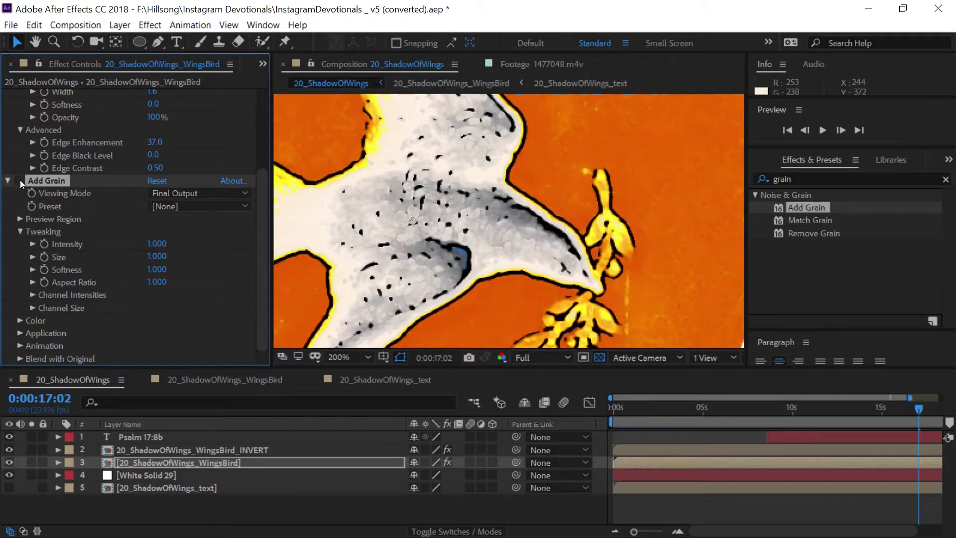
- Raise the grain Intensity and Size for heavy, visible grain across the circle
left_click_drag(157, 244, 320, 216)
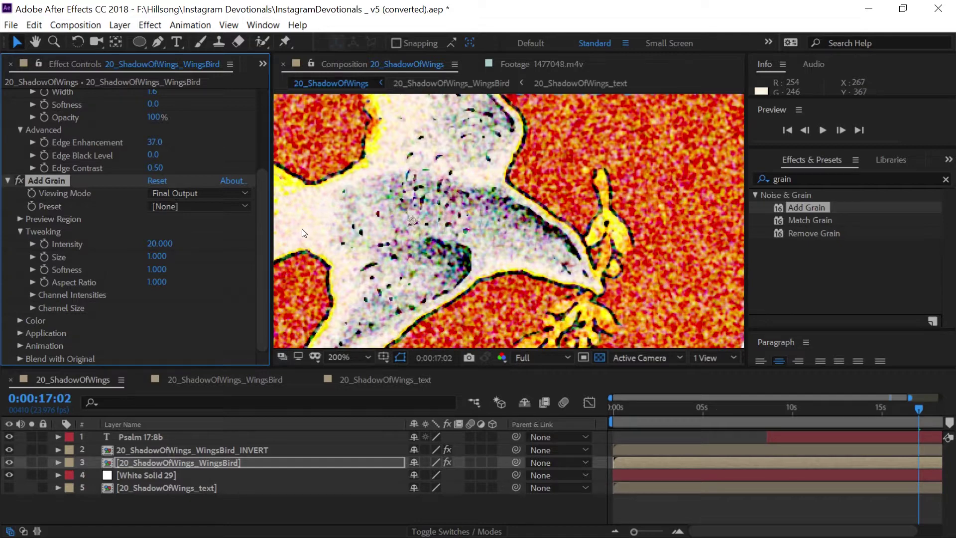
key("comma")
key("comma")
key("period")
key("period")
left_click_drag(157, 256, 243, 256)
left_click_drag(158, 256, 89, 285)
key("comma")
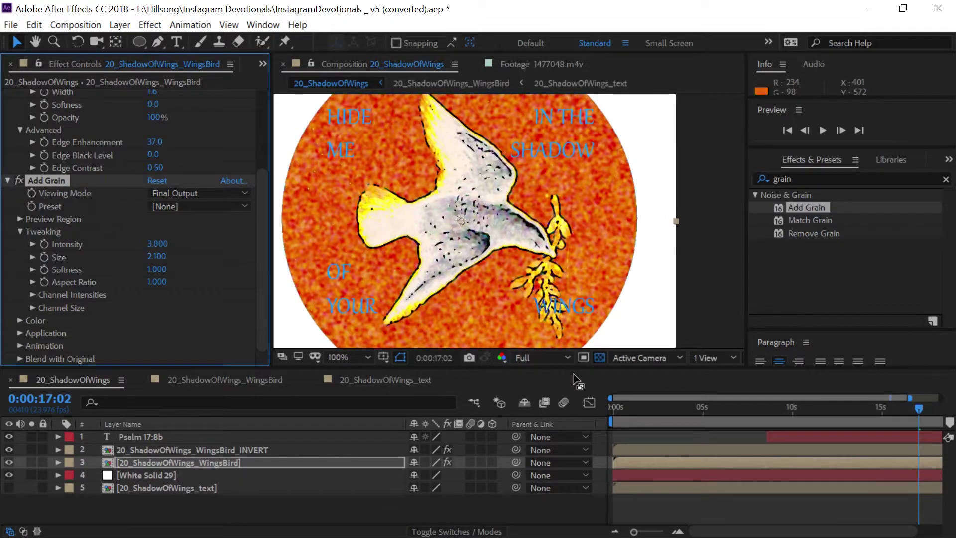
- Lower the Add Grain Intensity to 2.4, checking early frames
left_click(620, 409)
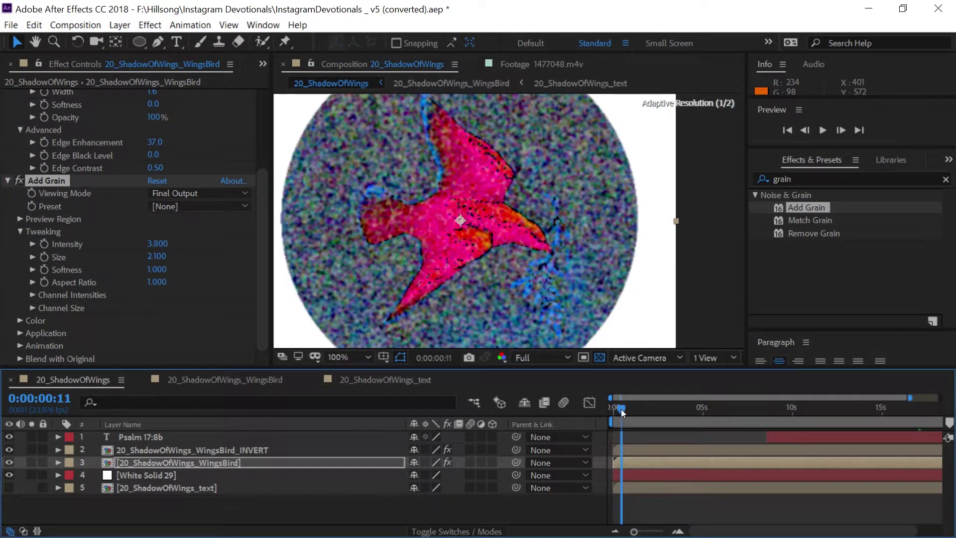
left_click_drag(620, 408, 643, 406)
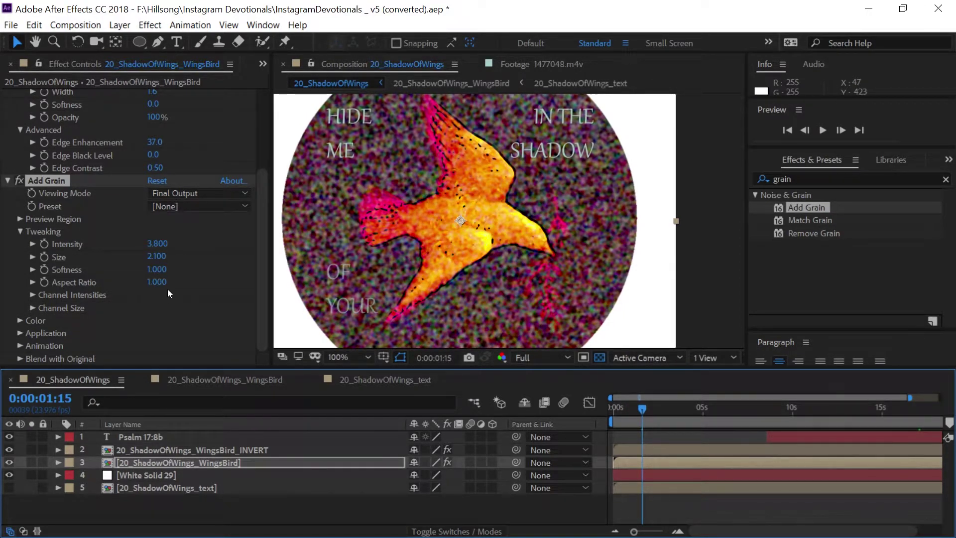
left_click_drag(157, 244, 150, 247)
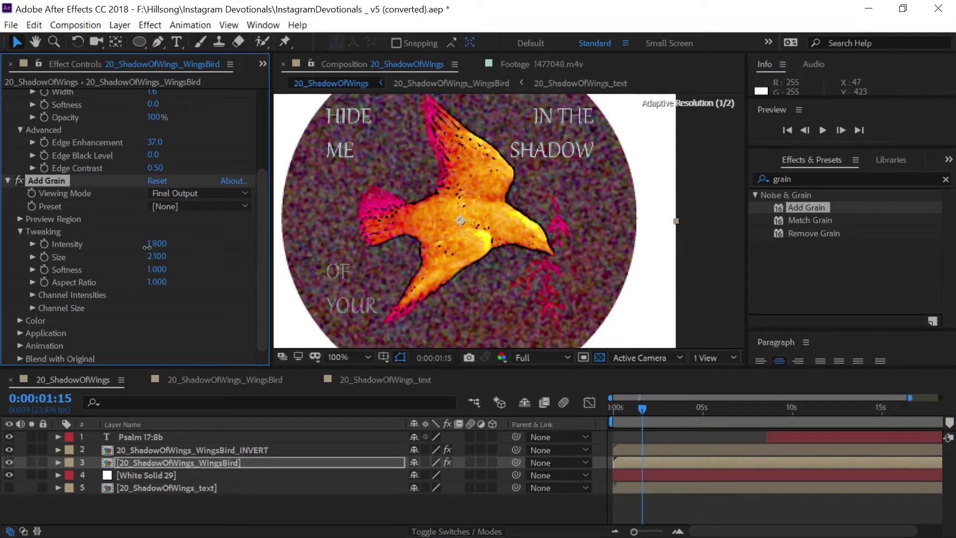
left_click_drag(650, 409, 685, 410)
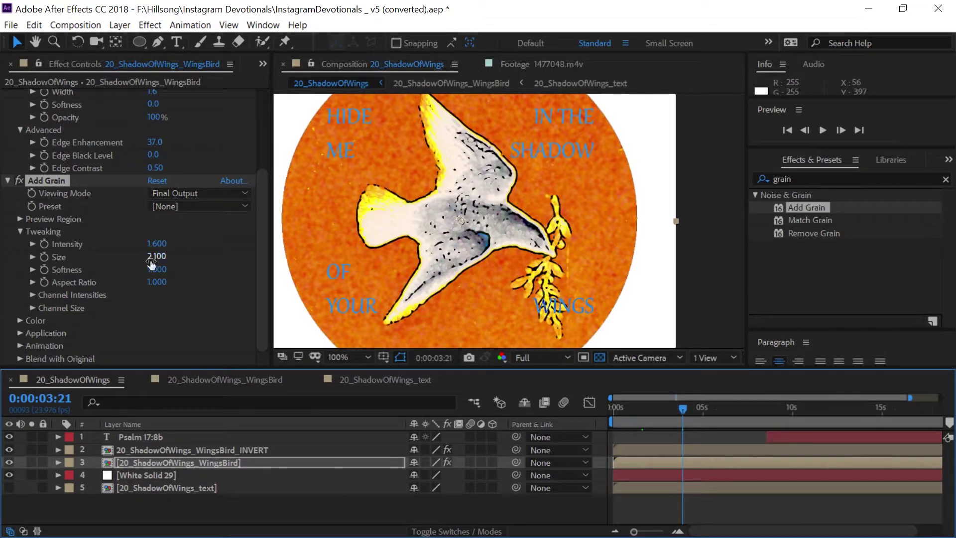
left_click_drag(157, 244, 150, 276)
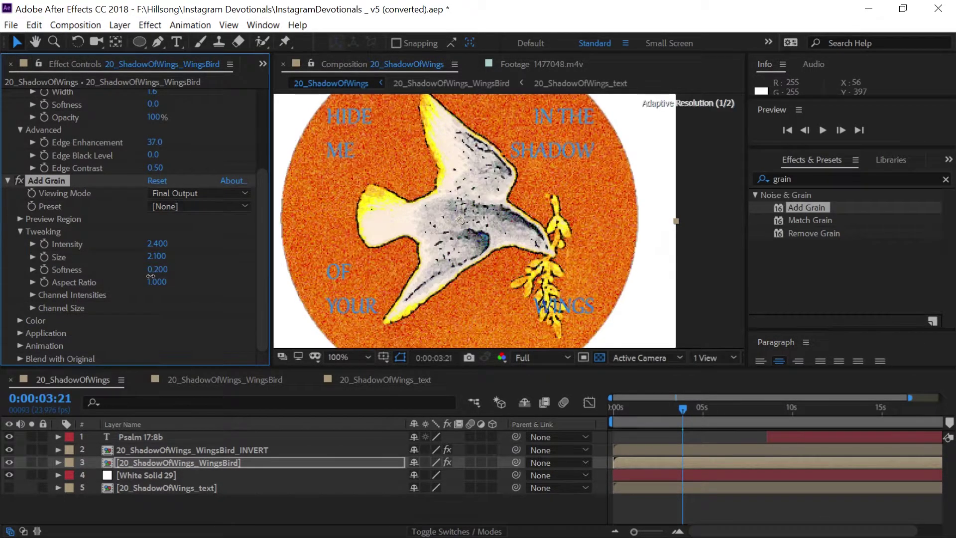
- Set grain Softness to 1.1 and Aspect Ratio to 0 for streaky grain
left_click_drag(644, 404, 668, 407)
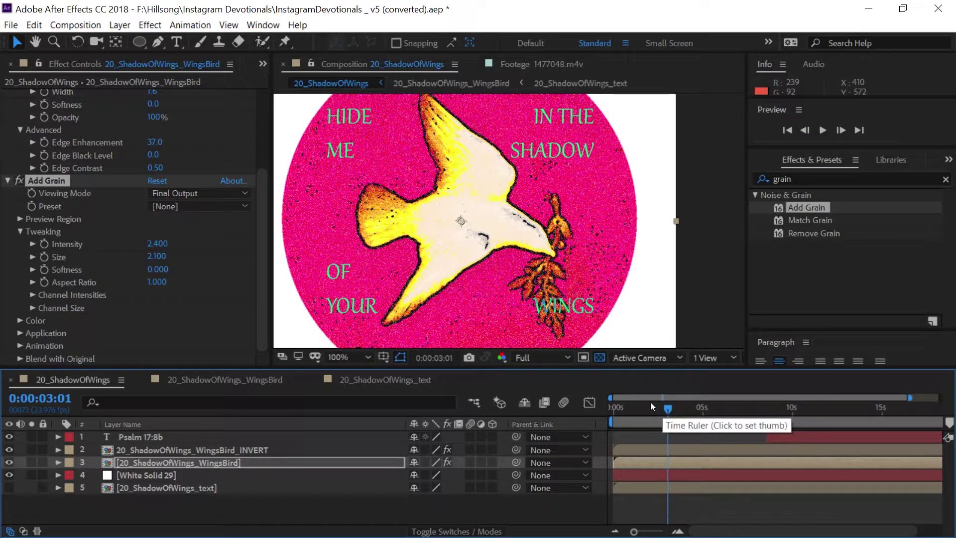
mouse_move(657, 405)
left_mouse_down()
mouse_move(703, 408)
mouse_move(665, 407)
left_mouse_up()
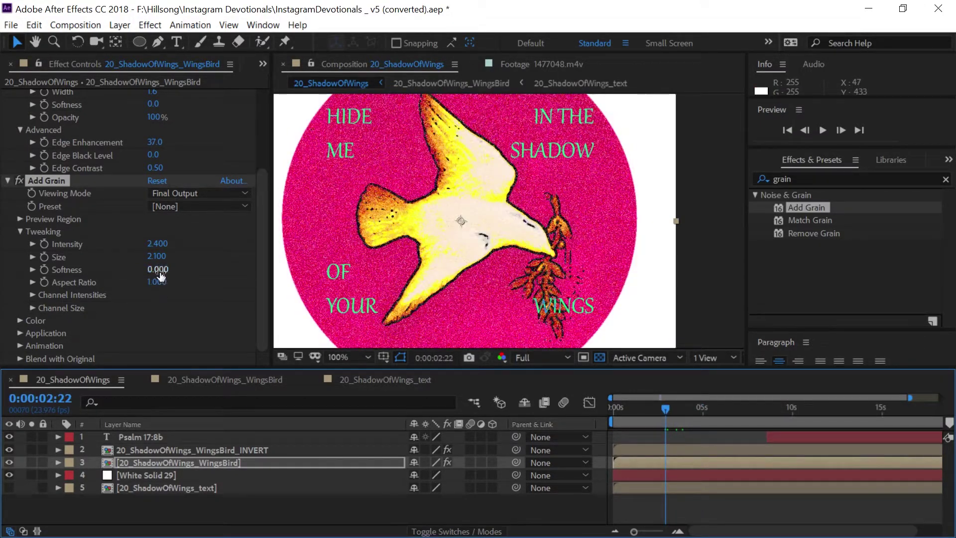
left_click_drag(158, 269, 560, 354)
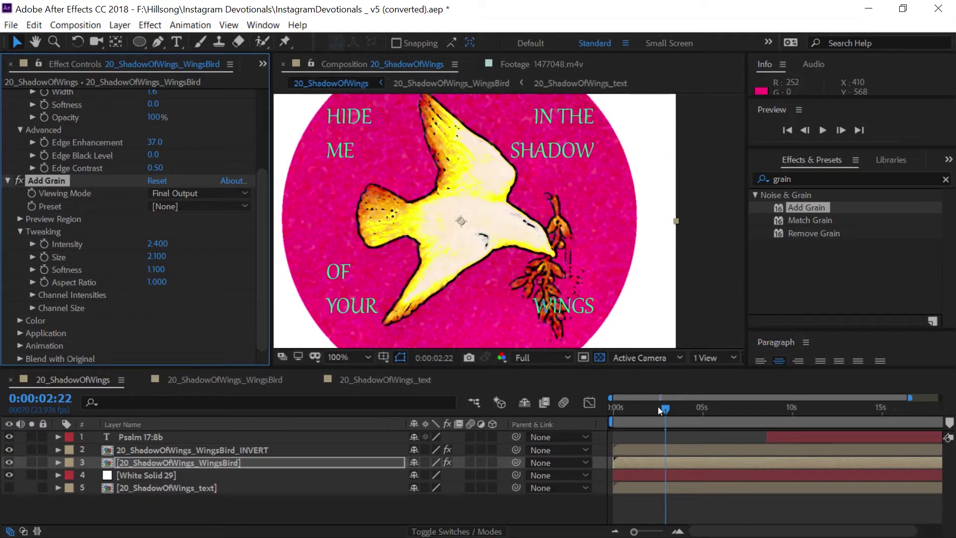
left_click_drag(658, 406, 686, 396)
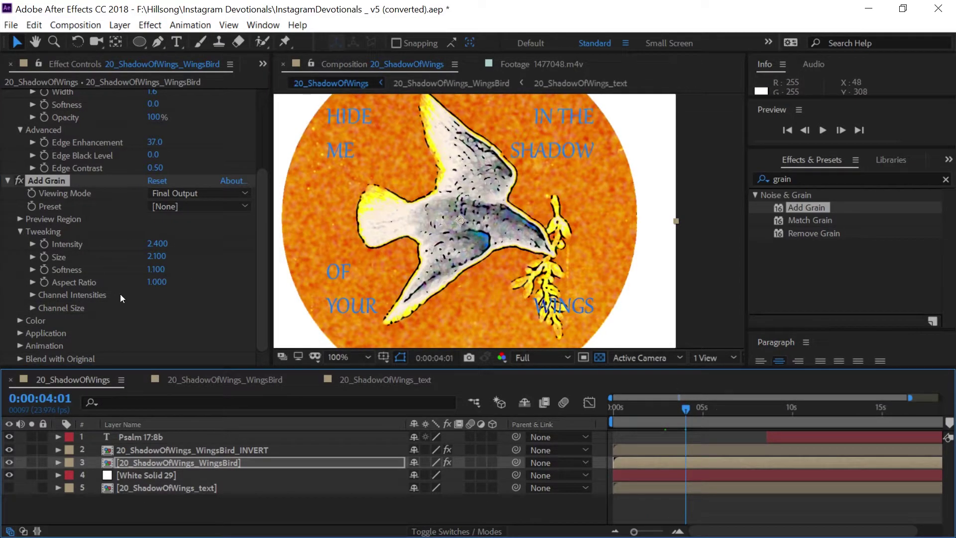
left_click_drag(160, 288, 179, 285)
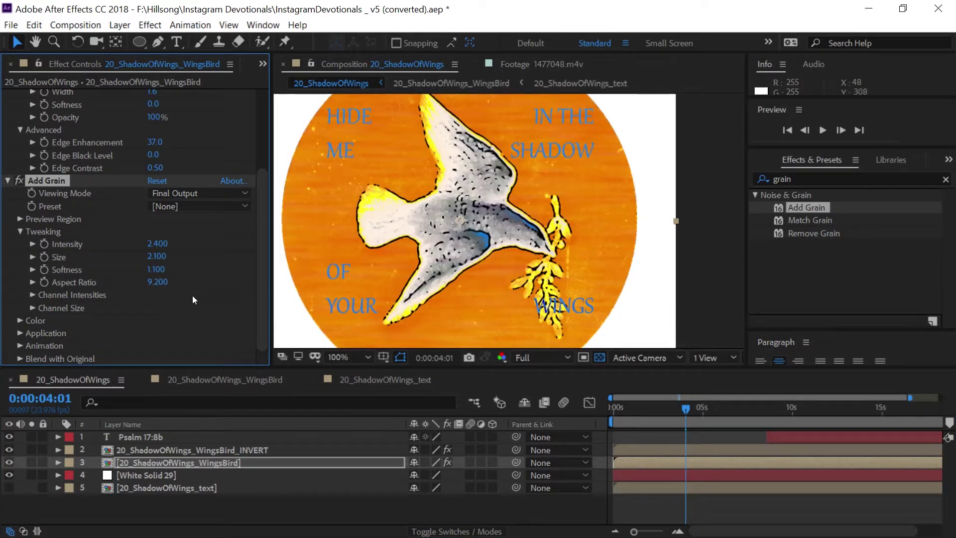
left_click_drag(163, 284, 83, 298)
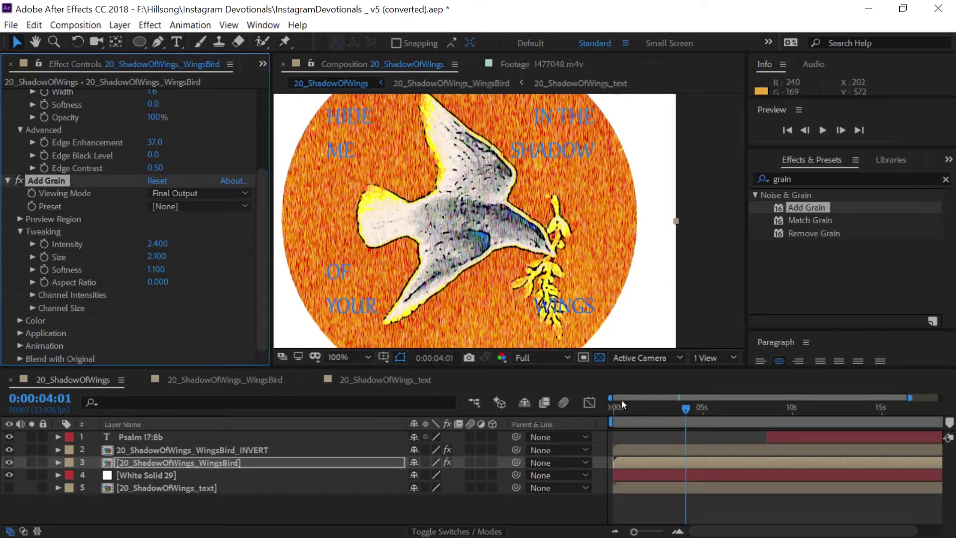
left_click_drag(621, 399, 682, 404)
left_click(630, 407)
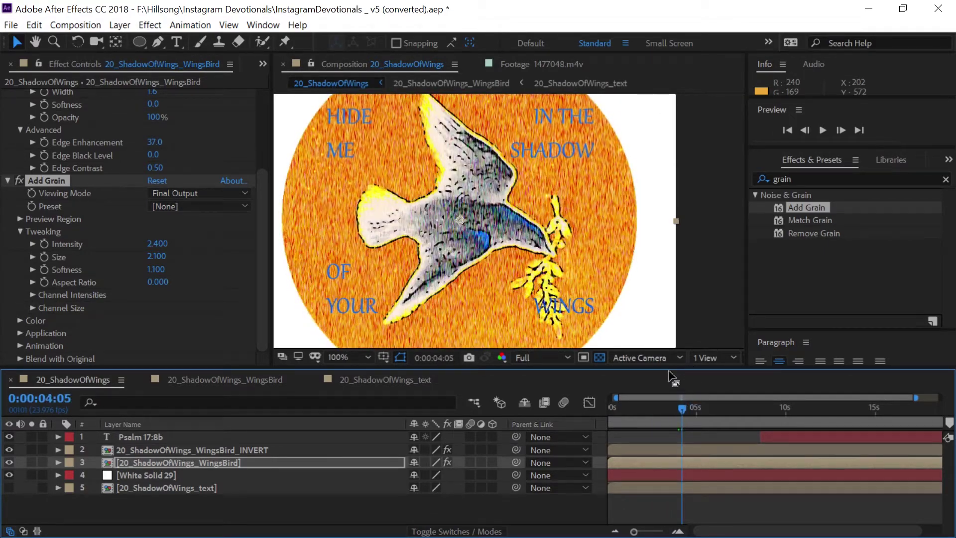
- Play the grainy composition from the first frame, stopping at 2:17
left_click_drag(619, 399, 612, 399)
key("Home")
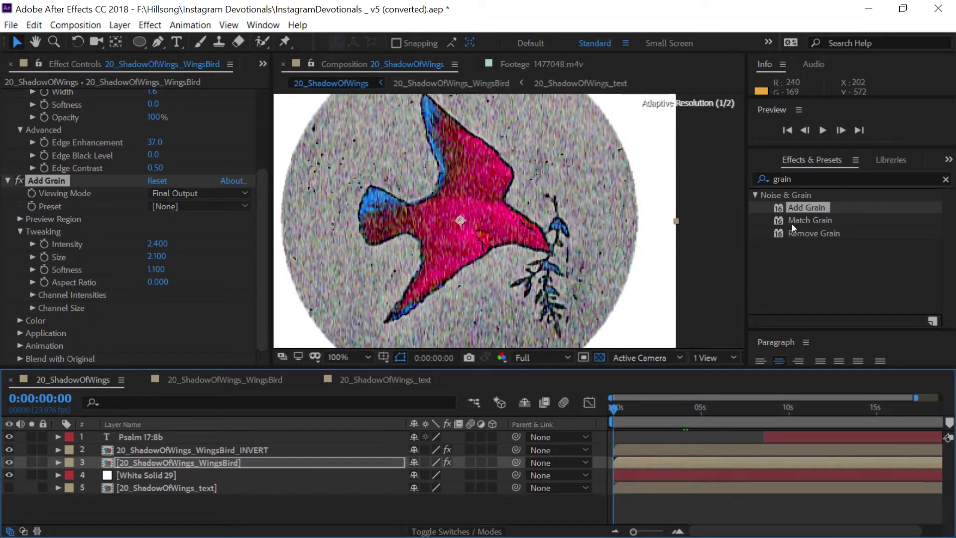
left_click(824, 129)
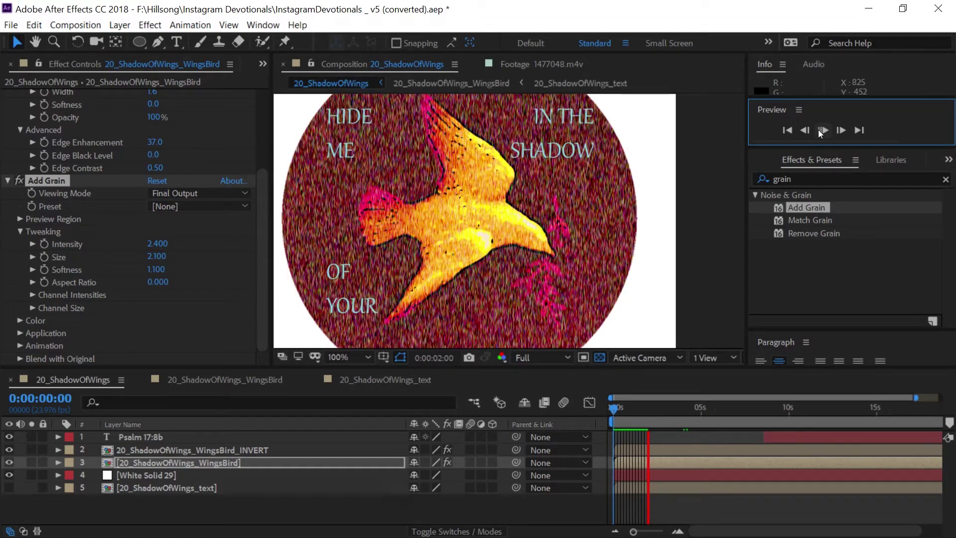
left_click(821, 133)
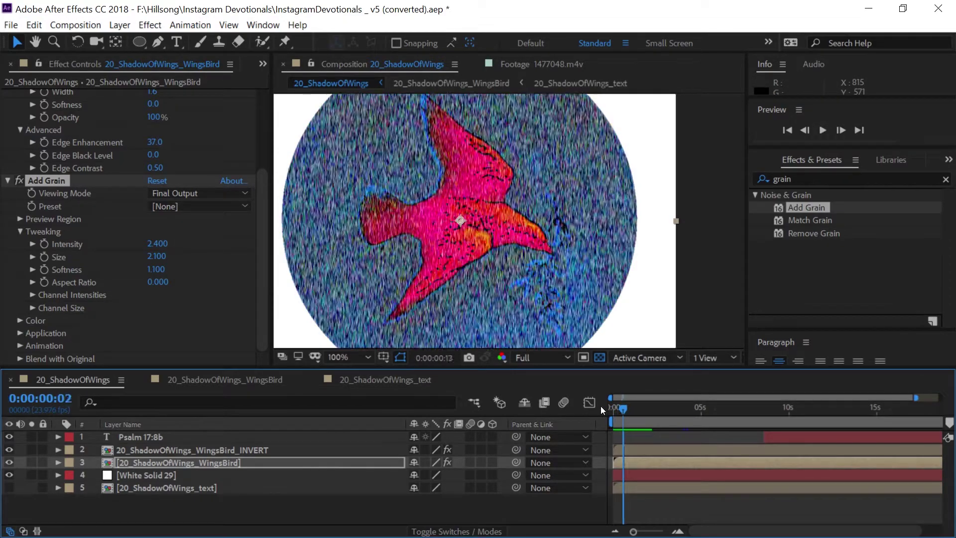
left_click(822, 132)
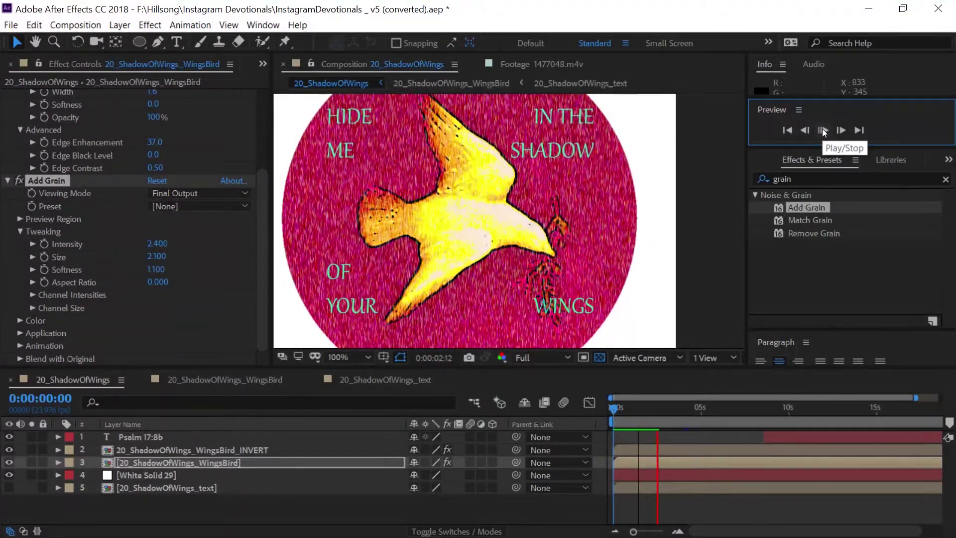
left_click(823, 131)
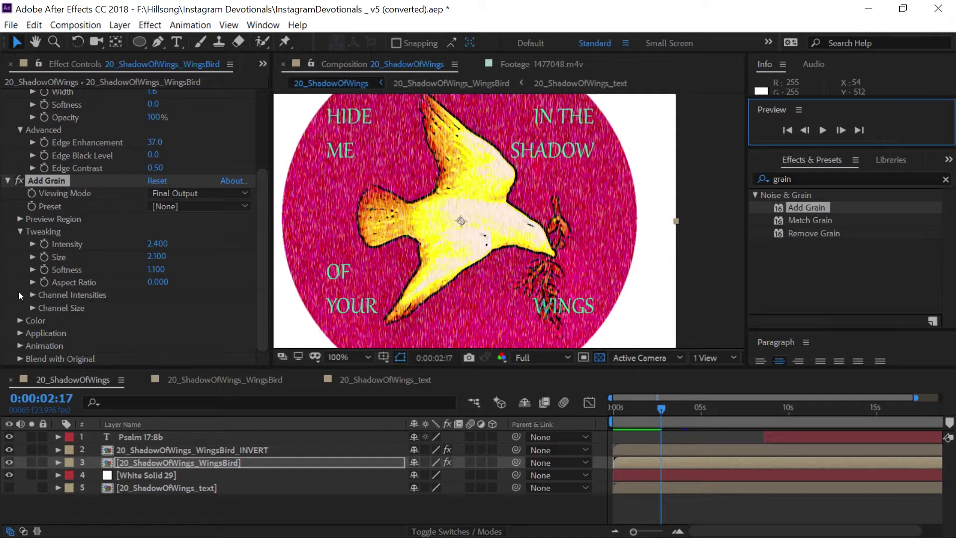
- Expand Add Grain's Animation settings after briefly viewing Preview Region
left_click(20, 220)
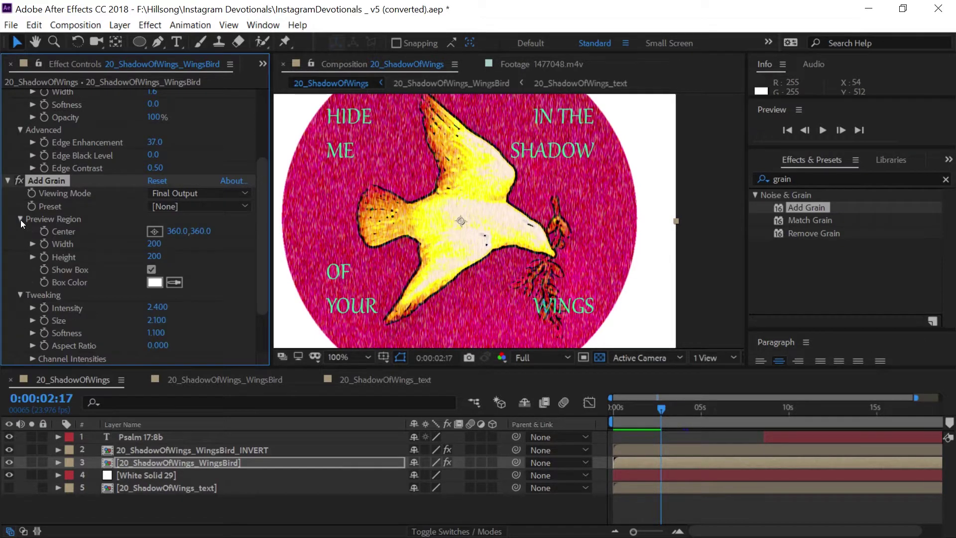
left_click(20, 219)
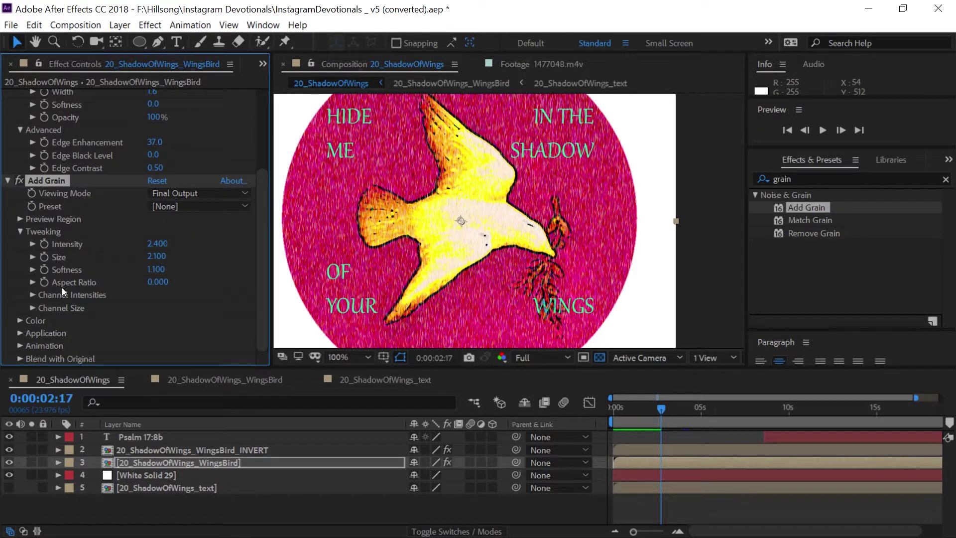
left_click(20, 346)
- Set the grain Animation Speed to 0.1 and preview it from the start
left_click(157, 320)
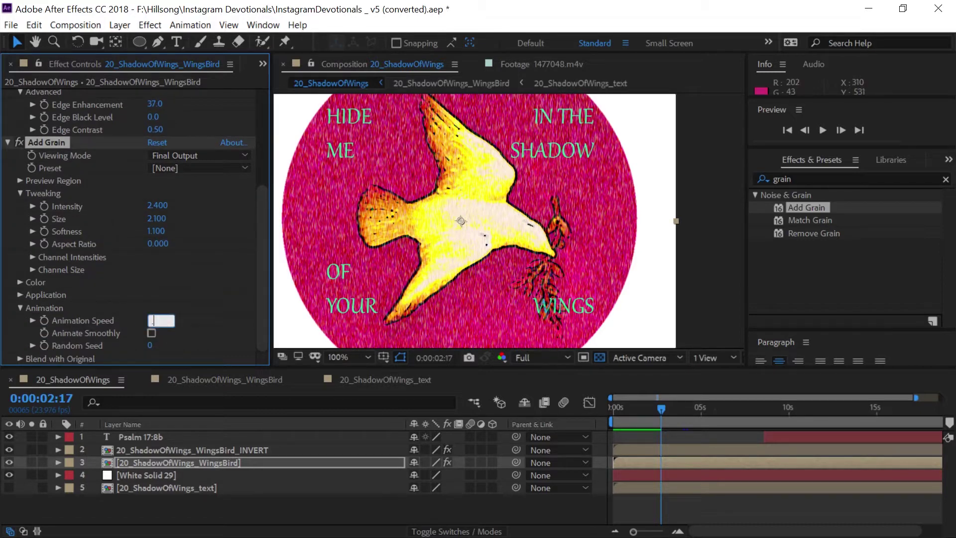
type(".1")
key("Return")
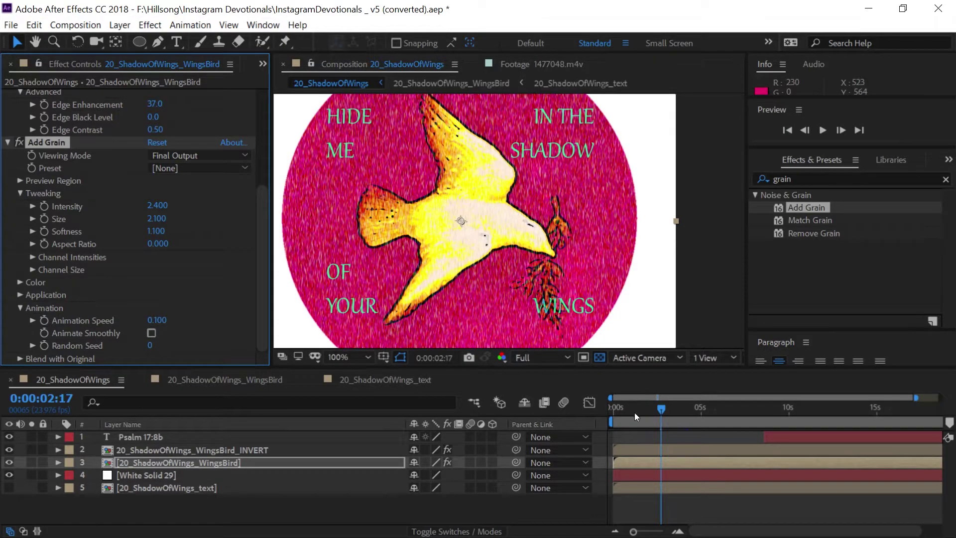
mouse_move(626, 411)
left_mouse_down()
mouse_move(604, 403)
mouse_move(641, 409)
mouse_move(608, 409)
left_mouse_up()
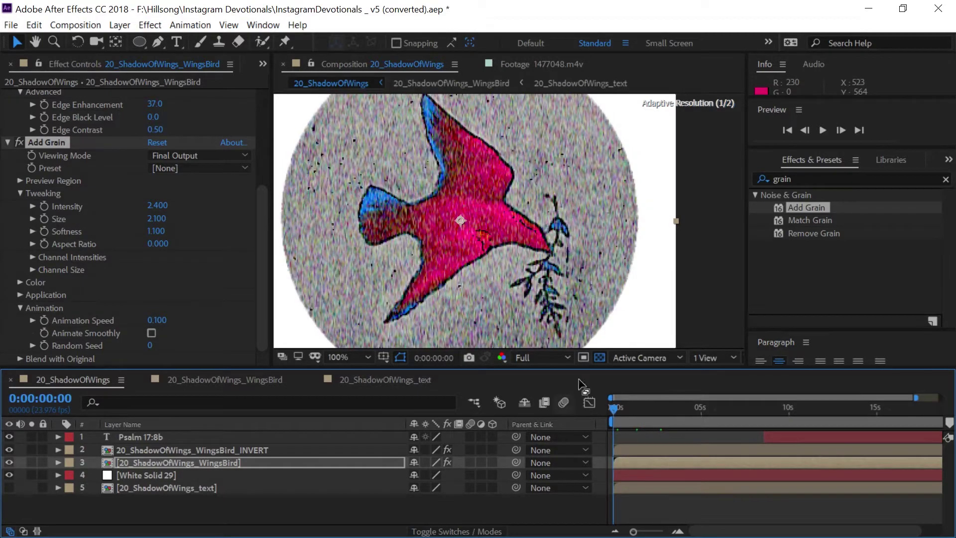
left_click(823, 130)
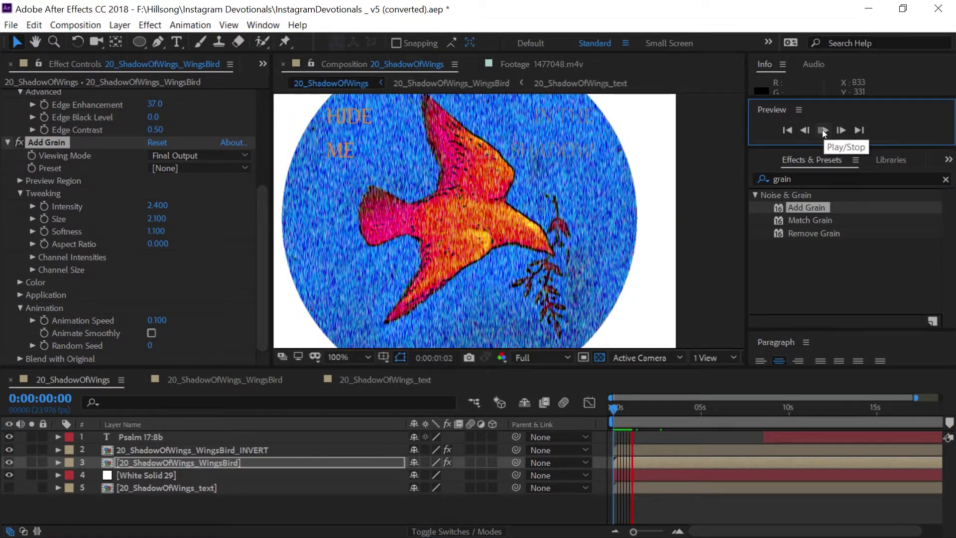
left_click(823, 130)
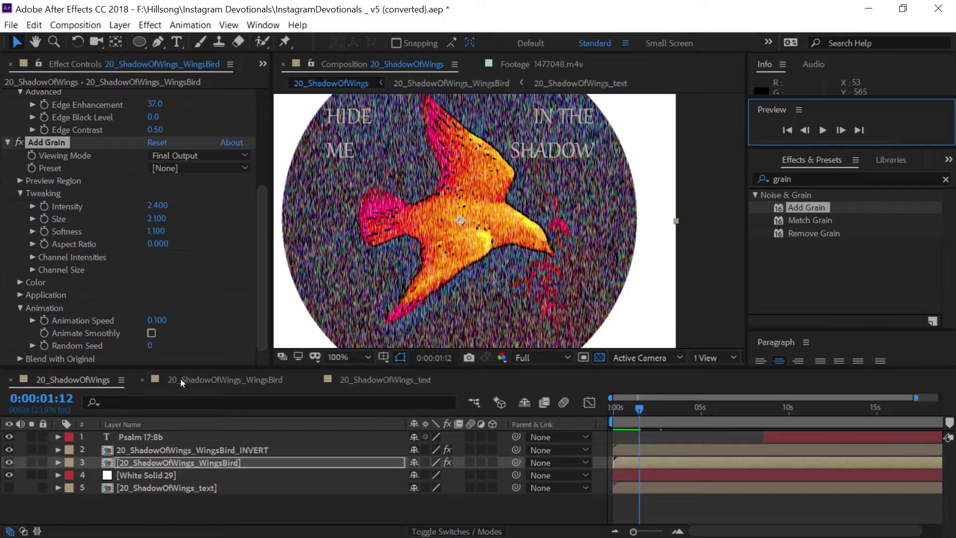
- Enable Animate Smoothly, preview from the first frame, and stop at 0:00:03:01
left_click(151, 333)
left_click(611, 408)
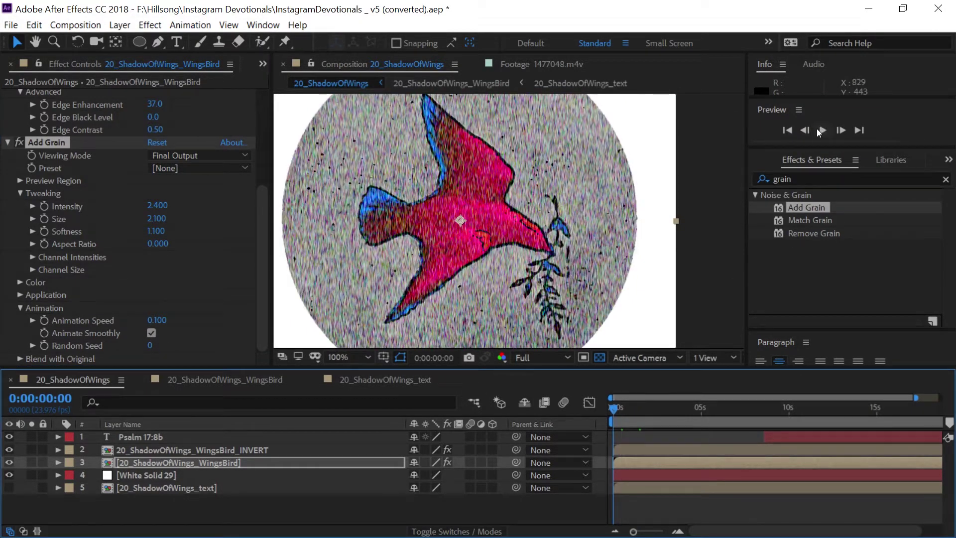
left_click(822, 131)
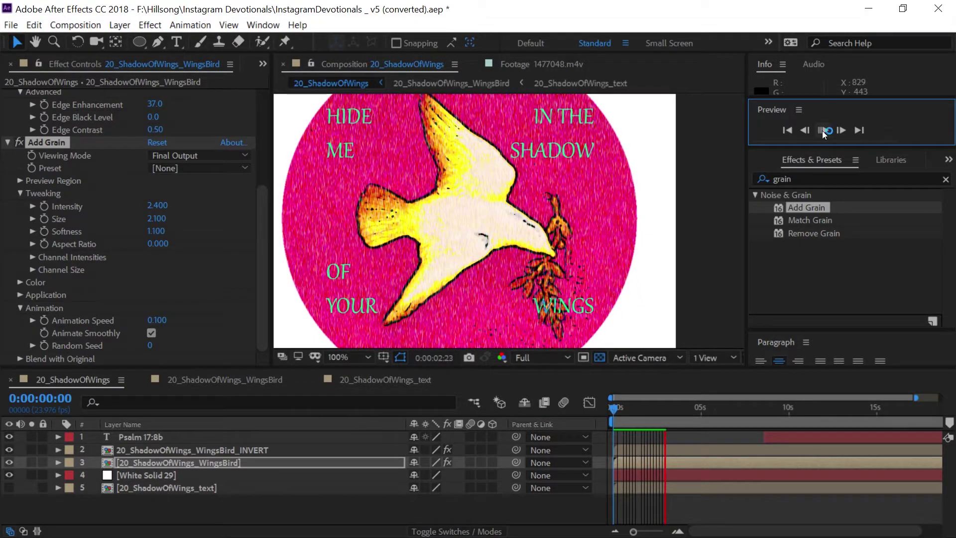
left_click(824, 134)
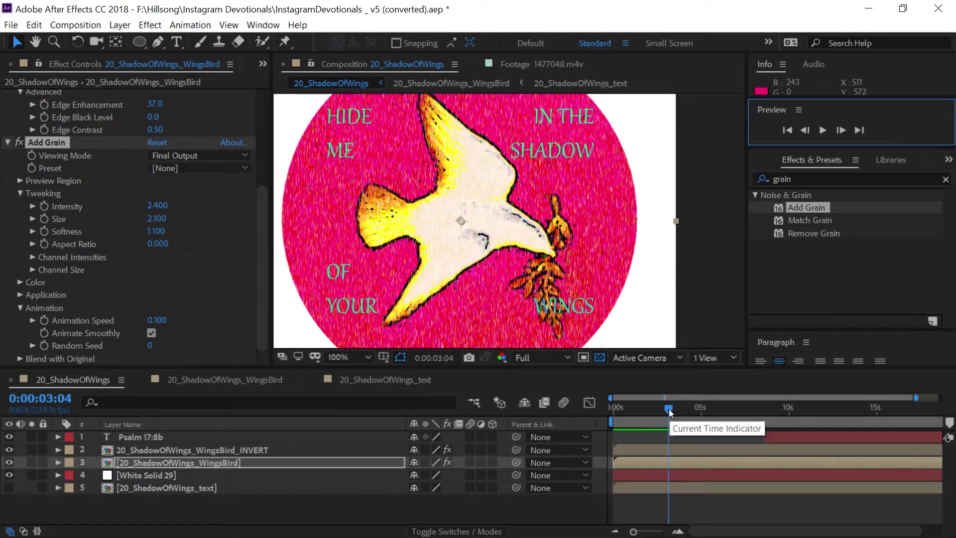
left_click_drag(668, 408, 667, 409)
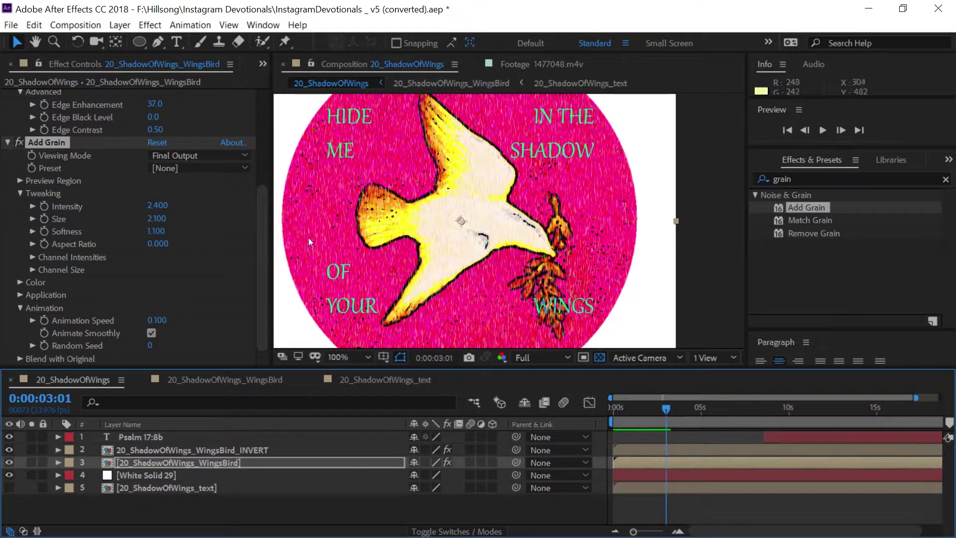
- Set Cartoon edge Threshold 5.68, Width 1.5 and Softness 49.0, then check later frames
scroll(106, 124, "up", 2)
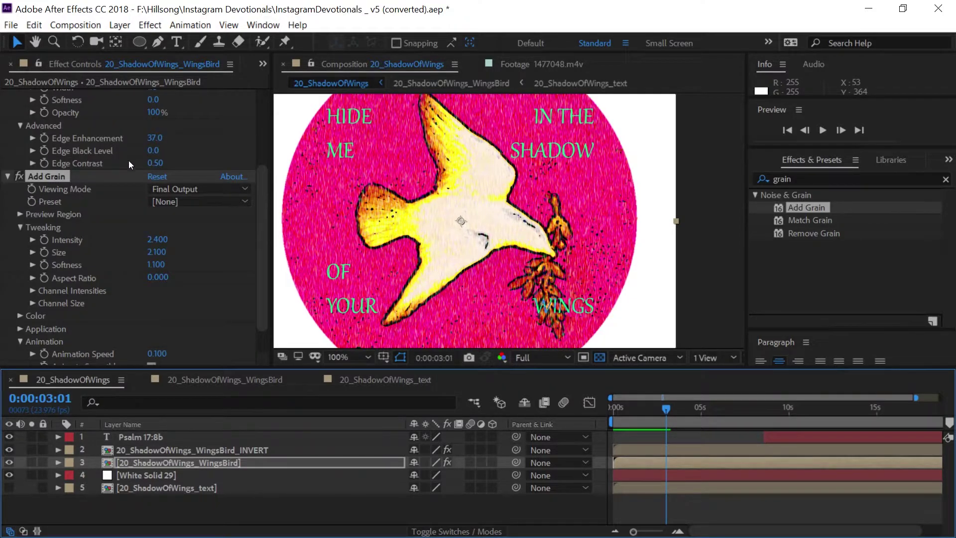
scroll(240, 139, "up", 6)
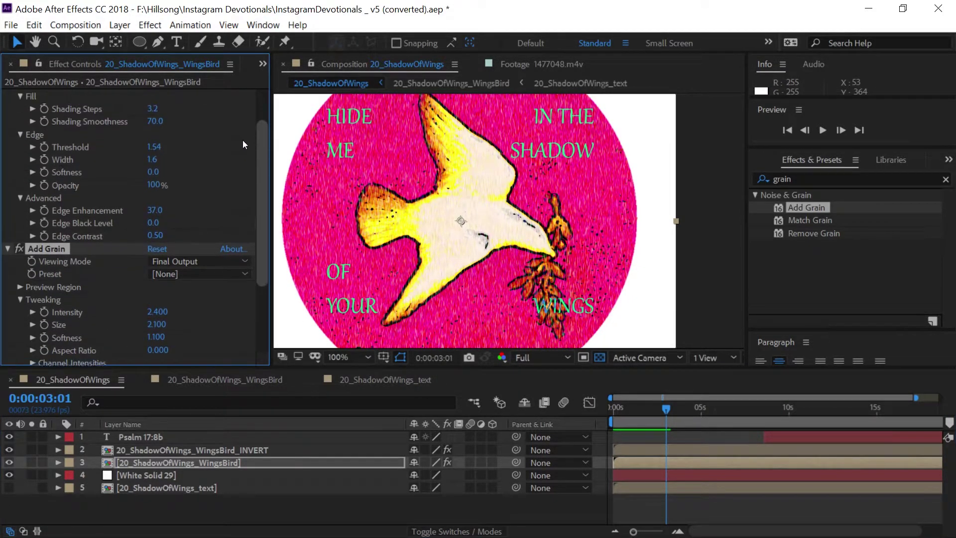
left_click_drag(153, 182, 420, 172)
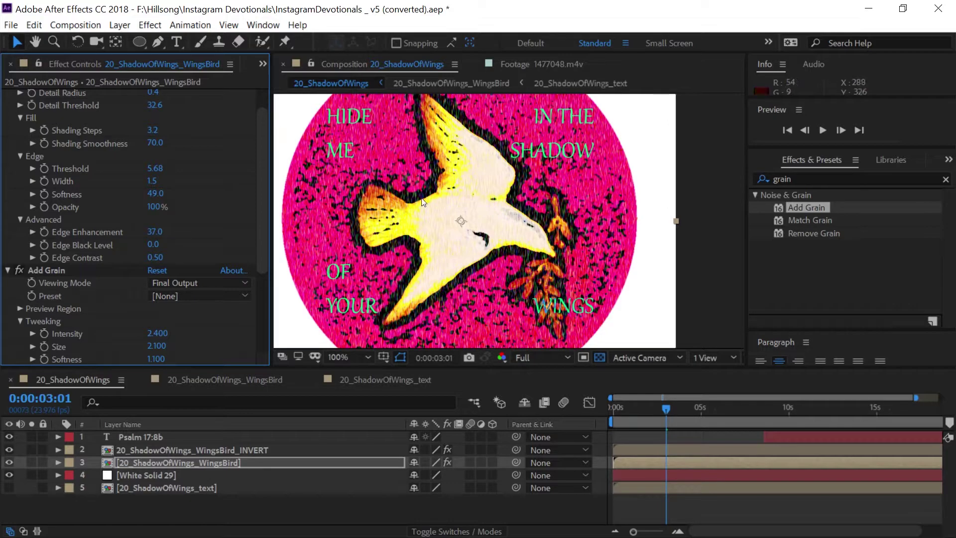
left_click_drag(647, 406, 611, 407)
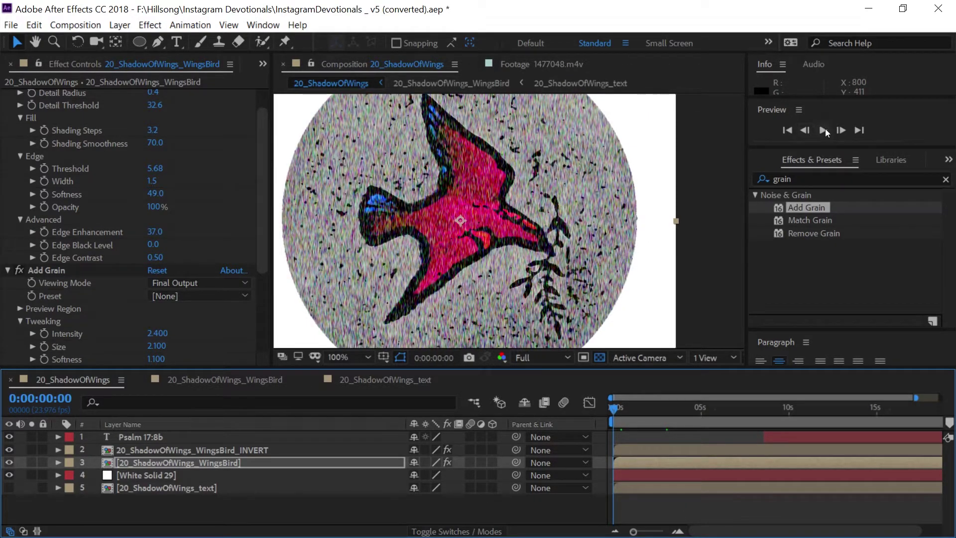
- Play and stop the RAM preview several times to review the animation
left_click(824, 131)
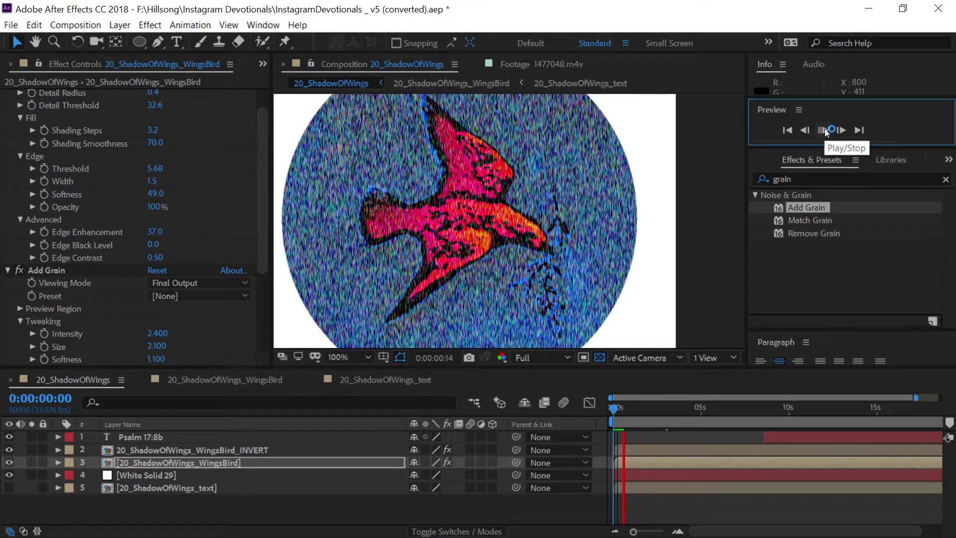
left_click(823, 132)
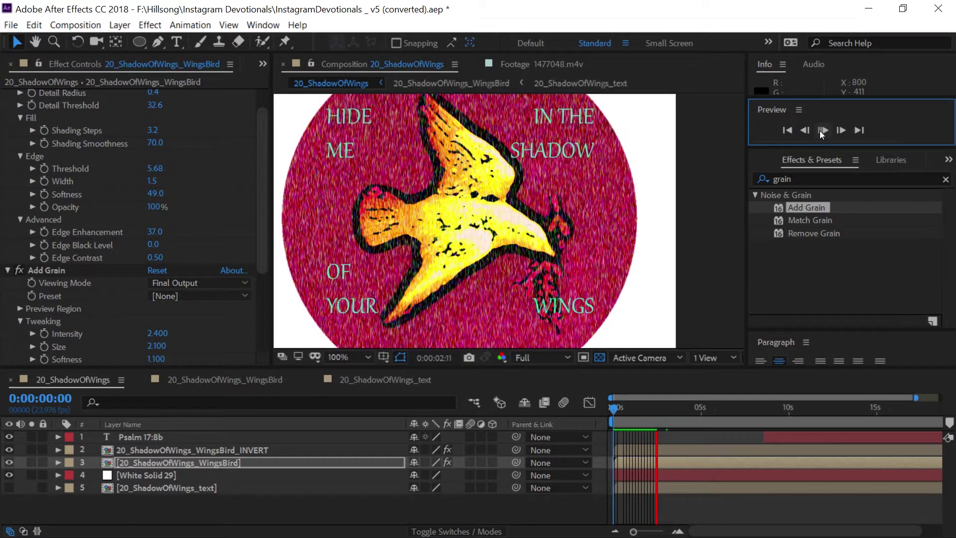
left_click(822, 131)
left_click(619, 406)
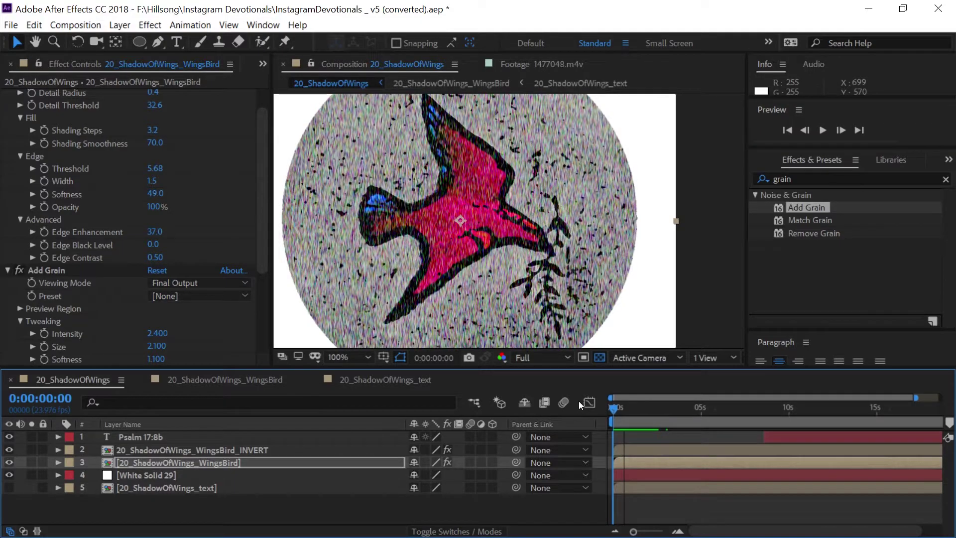
left_click(824, 131)
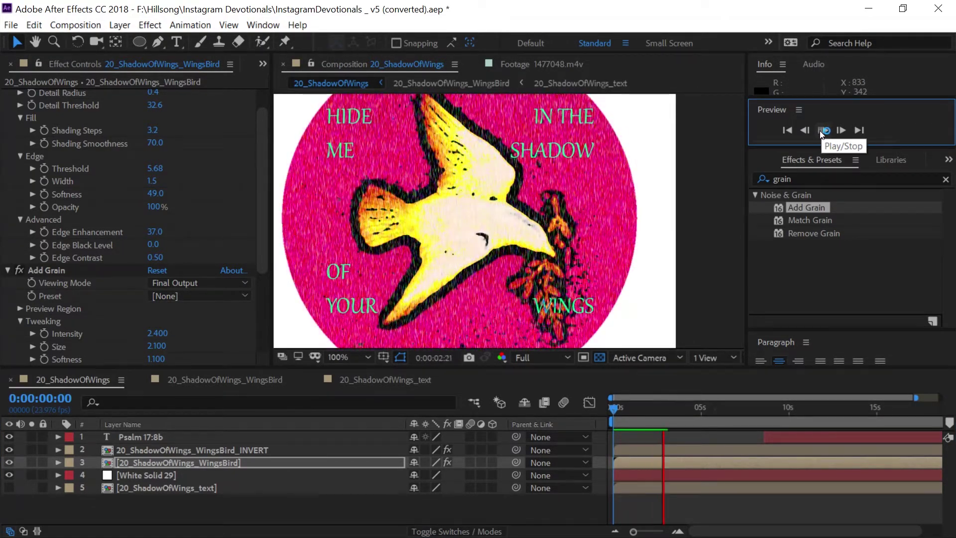
left_click(822, 130)
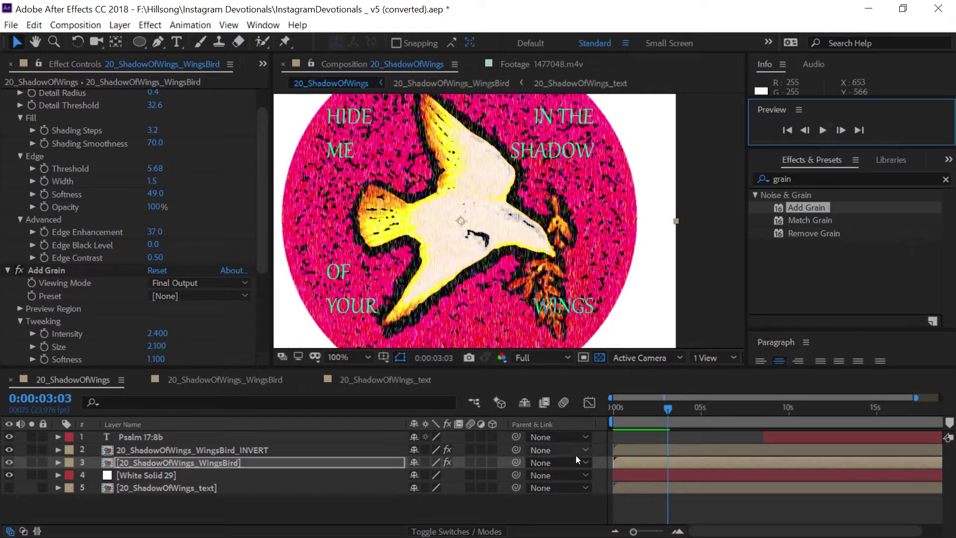
- Go to frame 0:00:00:15 and raise the Add Grain Size to 5.700
left_click(614, 408)
left_click(626, 408)
scroll(156, 230, "down", 4)
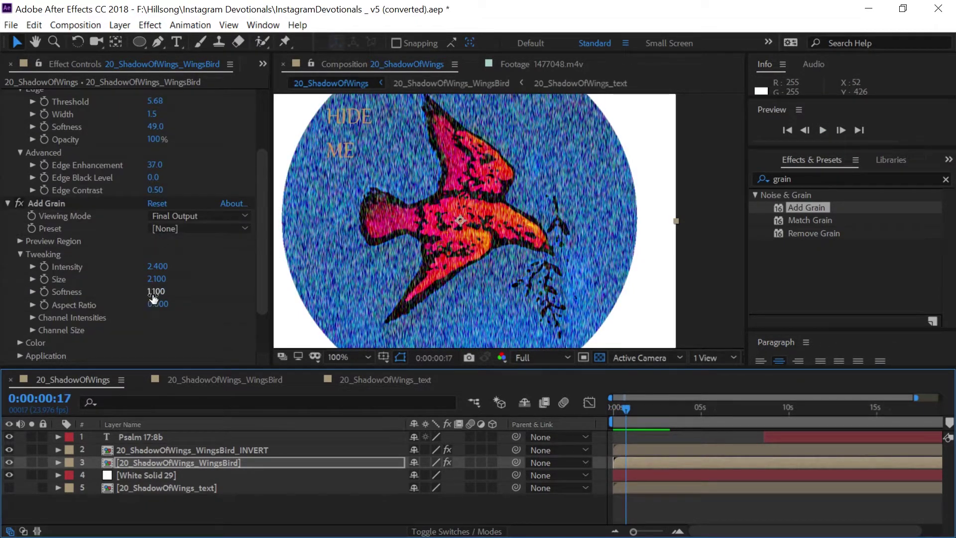
left_click_drag(156, 279, 138, 267)
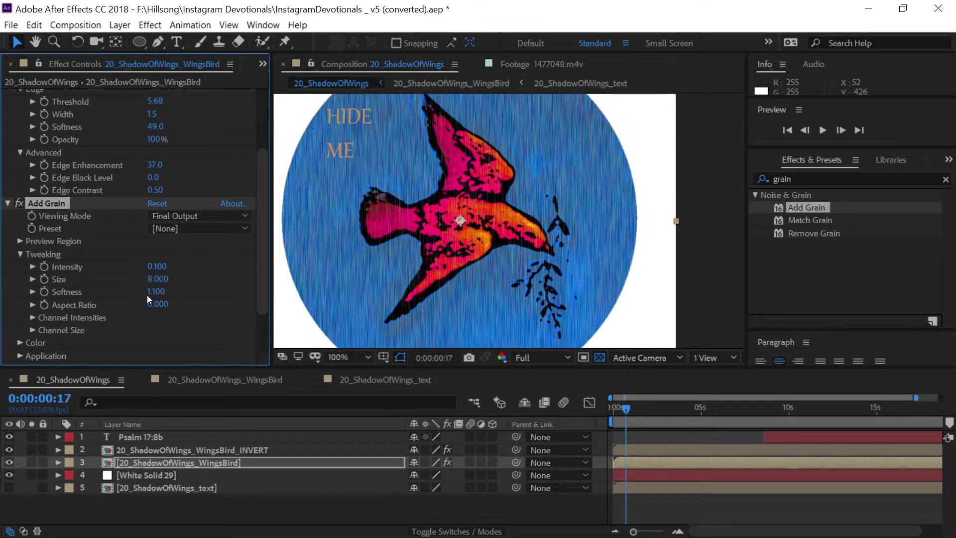
- Set Add Grain Aspect Ratio to 0.400, Size to 3.300 and Intensity to 0.300
left_click_drag(158, 309, 161, 309)
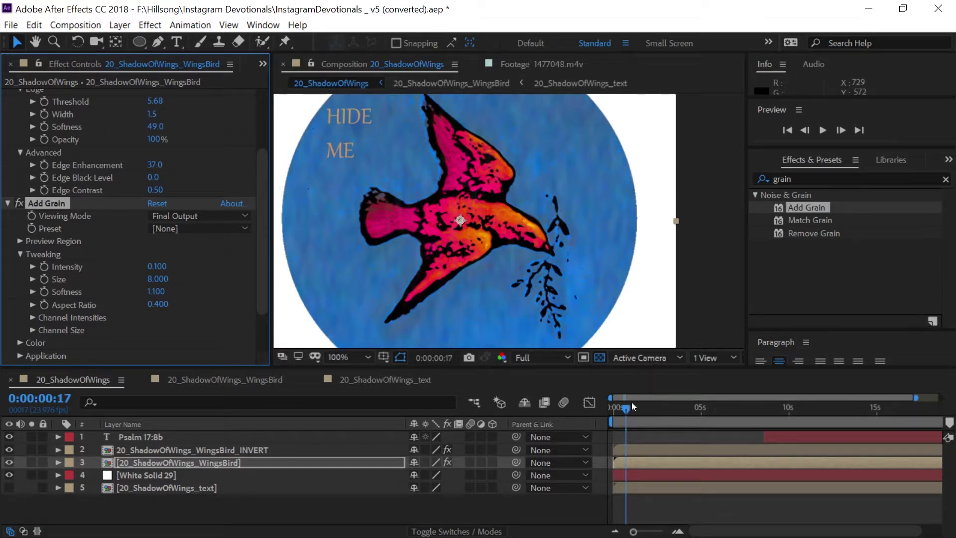
left_click(613, 408)
left_click_drag(602, 408, 639, 408)
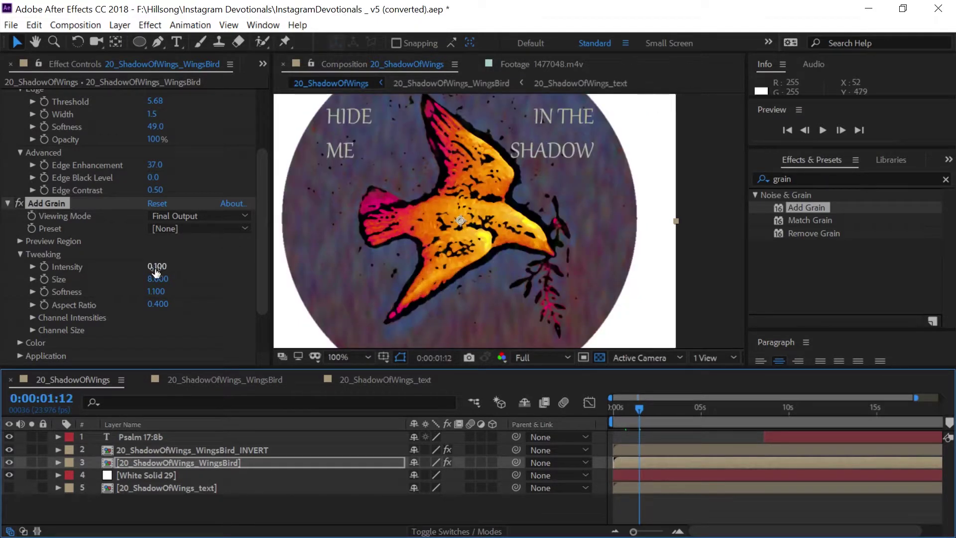
left_click_drag(163, 279, 149, 278)
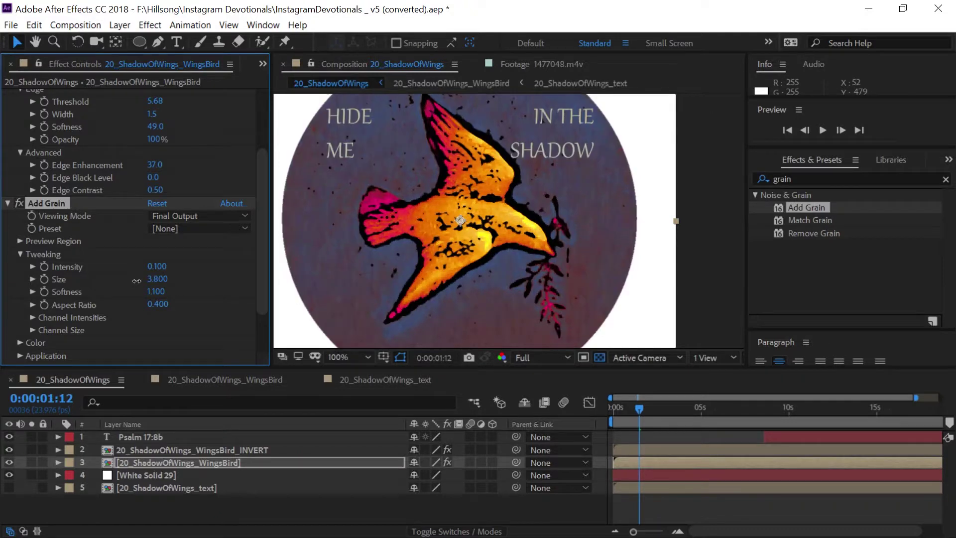
left_click_drag(134, 281, 156, 265)
- Scrub forward to reveal more verse text, return to the start, and play a preview
left_click_drag(625, 405, 734, 415)
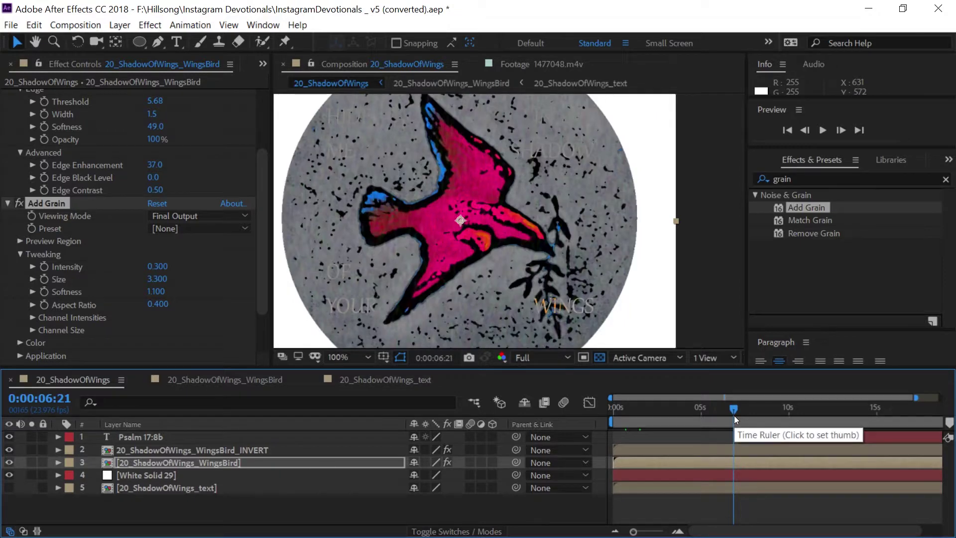
left_click_drag(644, 413, 593, 411)
left_click(824, 131)
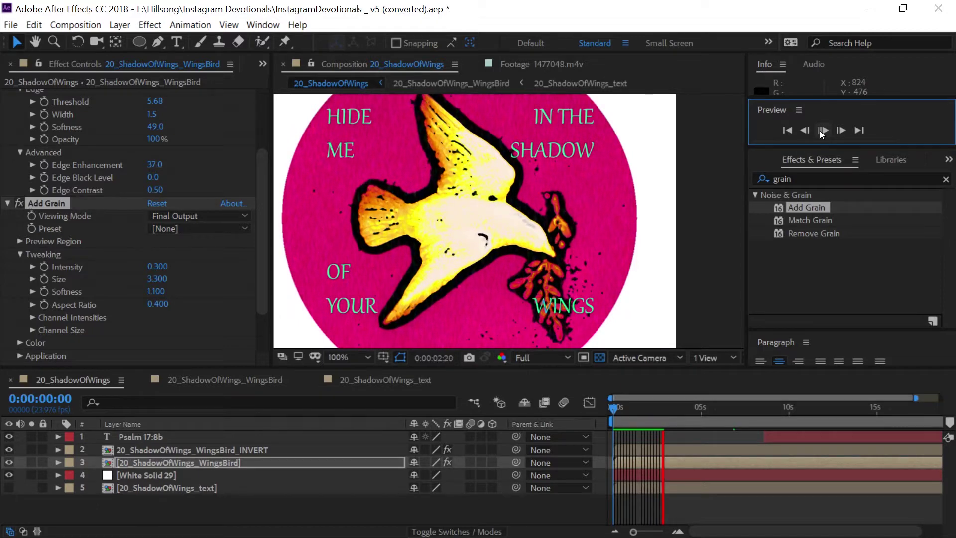
left_click(785, 131)
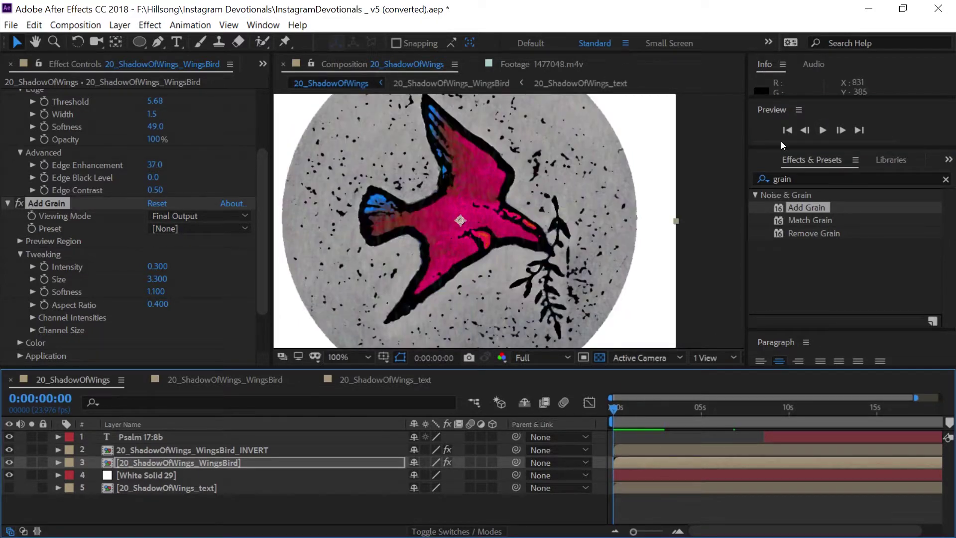
left_click(821, 131)
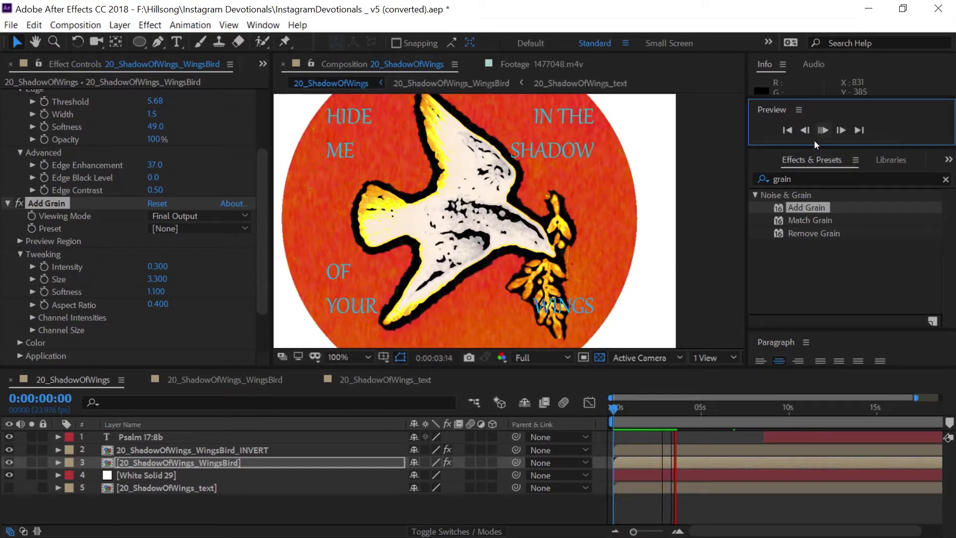
mouse_move(668, 421)
left_mouse_down()
mouse_move(682, 421)
mouse_move(656, 418)
mouse_move(667, 418)
left_mouse_up()
- Scroll up to the Cartoon effect and set Shading Steps to 2.8
left_click_drag(262, 166, 253, 109)
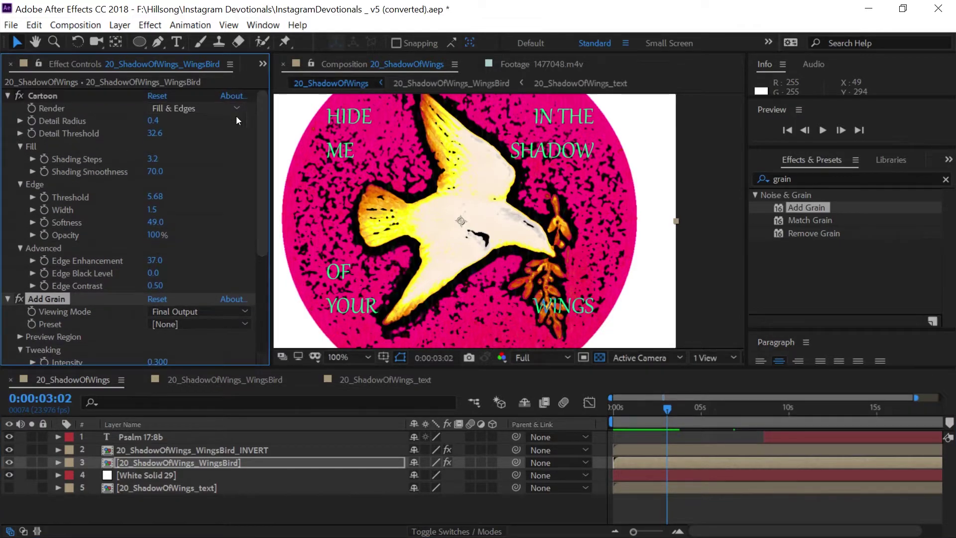
left_click_drag(153, 158, 225, 158)
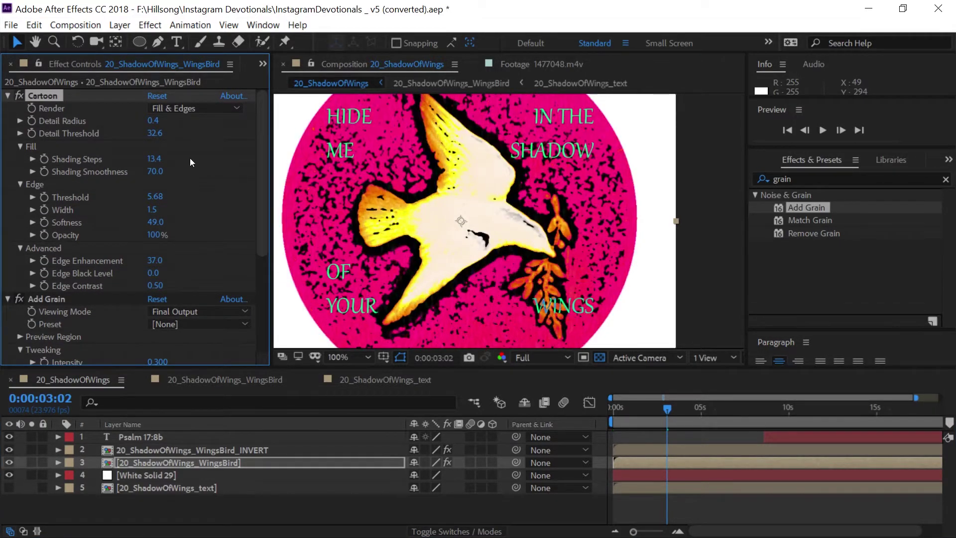
left_click_drag(160, 160, 85, 191)
mouse_move(150, 160)
left_mouse_down()
mouse_move(160, 158)
mouse_move(76, 215)
mouse_move(75, 259)
mouse_move(101, 239)
left_mouse_up()
- Raise Cartoon Detail Threshold to 77.2, Detail Radius to 10.1, and fade Edge Opacity down
left_click_drag(152, 133, 224, 122)
left_click_drag(648, 406, 676, 402)
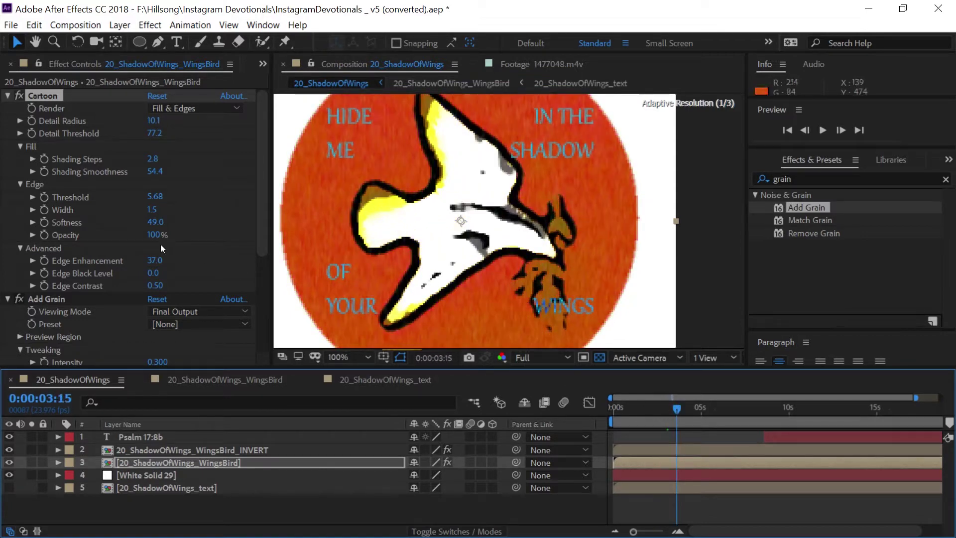
left_click(260, 235)
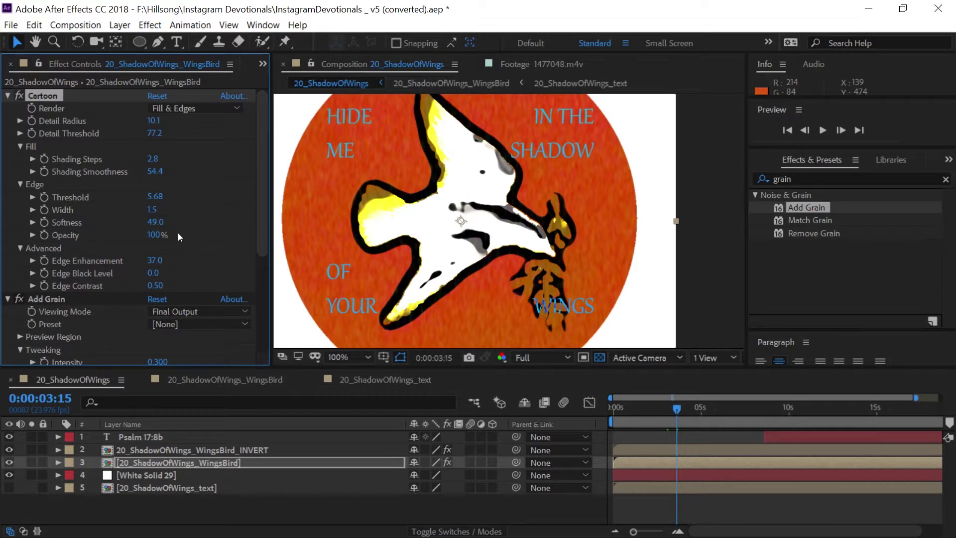
left_click_drag(155, 235, 85, 258)
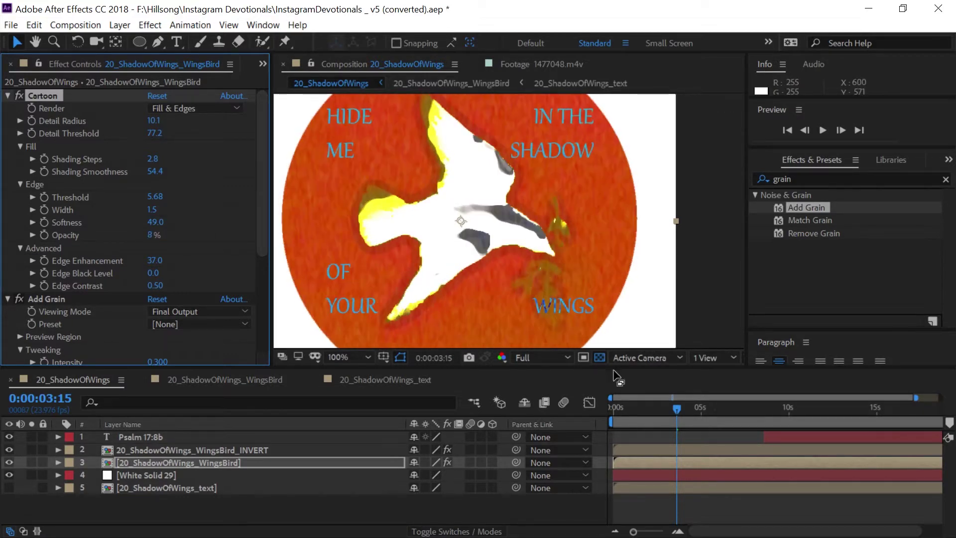
- Set Edge Opacity to 8%, Shading Smoothness to 0 and Detail Radius to 0.8, checking frames
left_click(623, 408)
left_click_drag(624, 411, 698, 393)
mouse_move(154, 172)
left_mouse_down()
mouse_move(3, 201)
mouse_move(3, 277)
left_mouse_up()
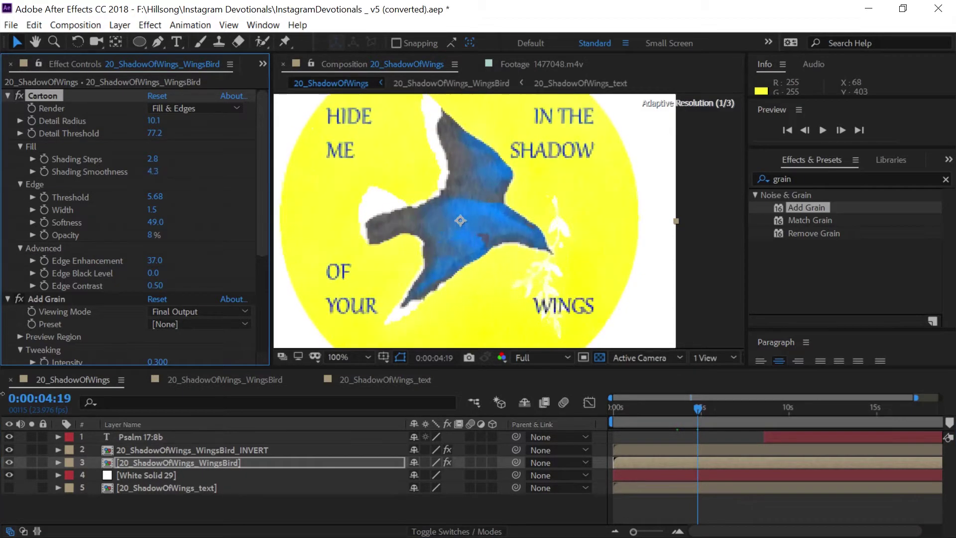
left_click_drag(3, 403, 3, 513)
left_click_drag(625, 407, 700, 412)
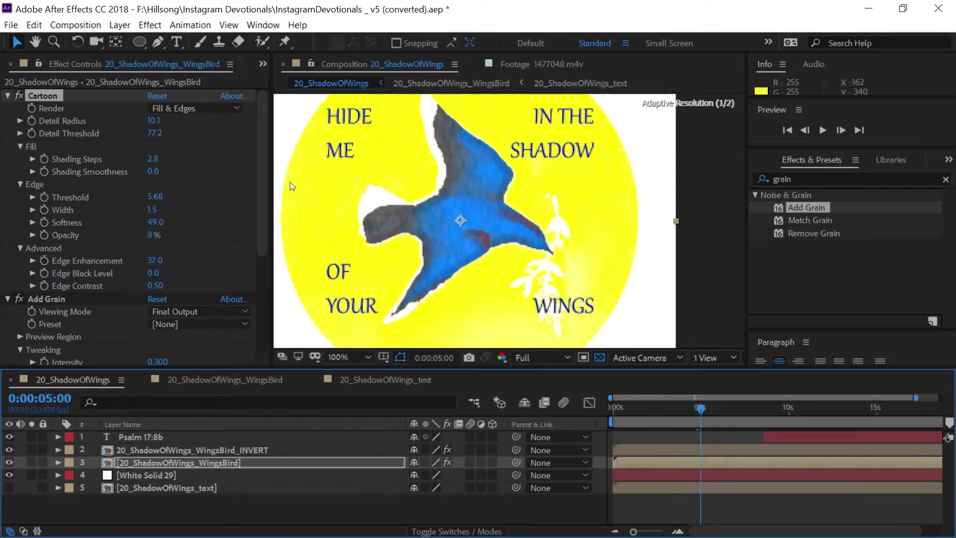
left_click_drag(153, 122, 115, 134)
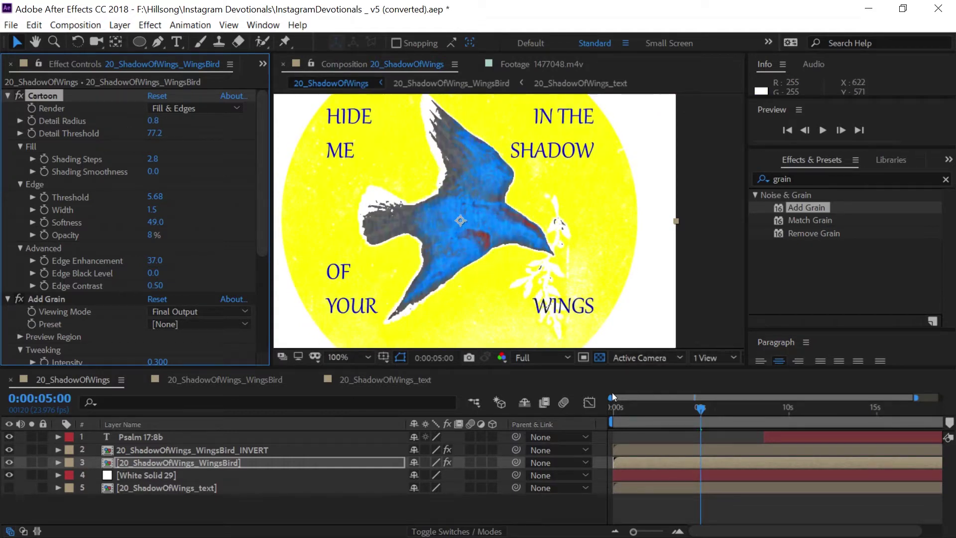
left_click_drag(626, 413, 649, 410)
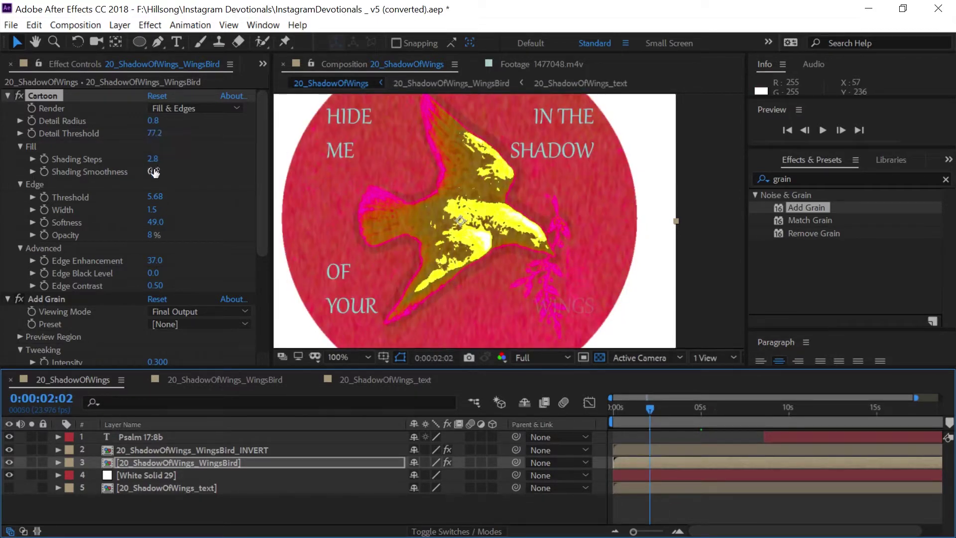
- Raise Cartoon Shading Steps to 2.6 and Shading Smoothness to 8.2, scrubbing to review colours
left_click_drag(150, 172, 178, 173)
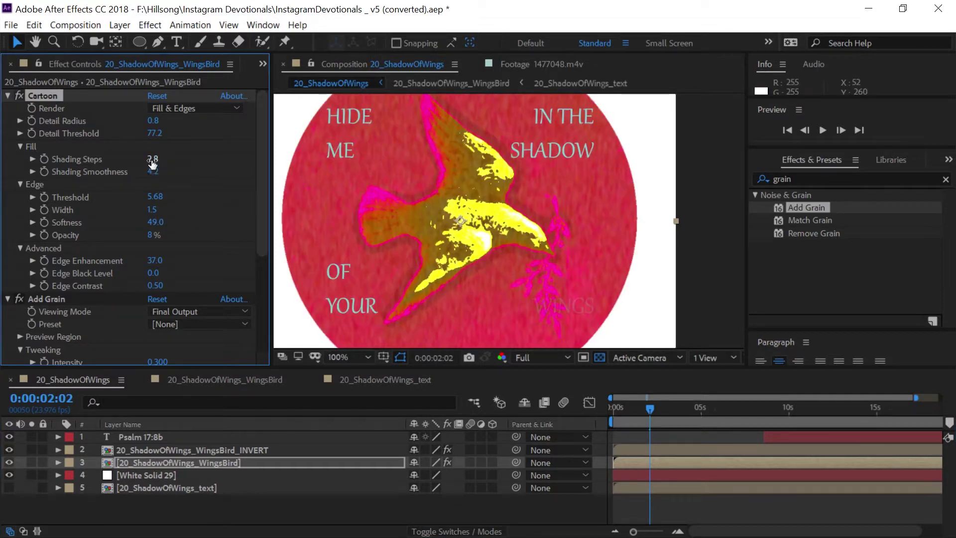
left_click_drag(153, 161, 171, 160)
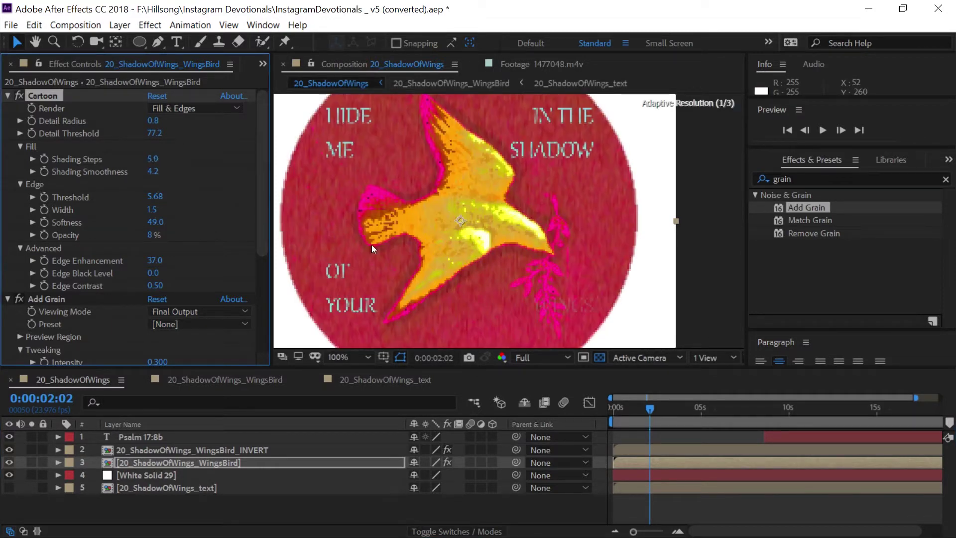
left_click_drag(632, 405, 665, 409)
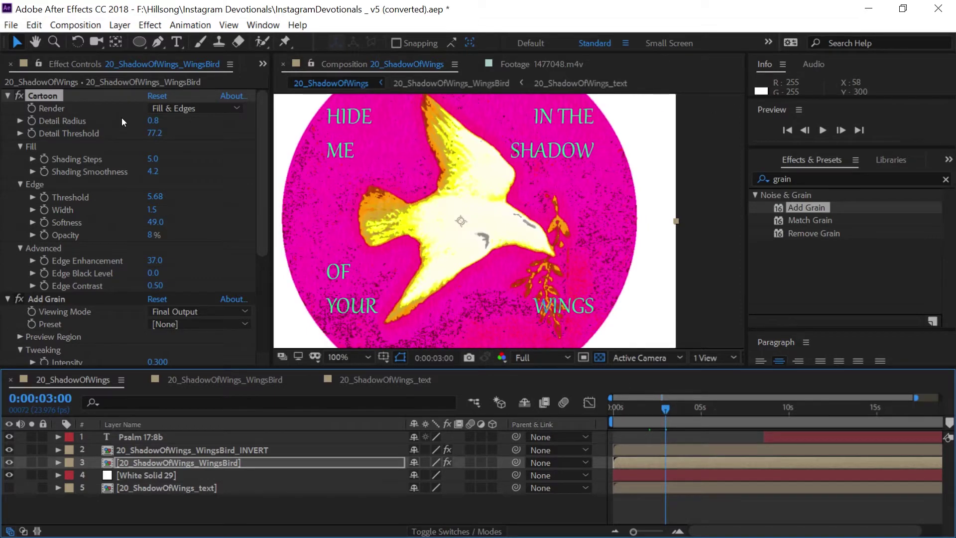
mouse_move(157, 171)
left_mouse_down()
mouse_move(197, 174)
mouse_move(143, 159)
left_mouse_up()
left_click_drag(627, 406, 611, 388)
left_click(825, 125)
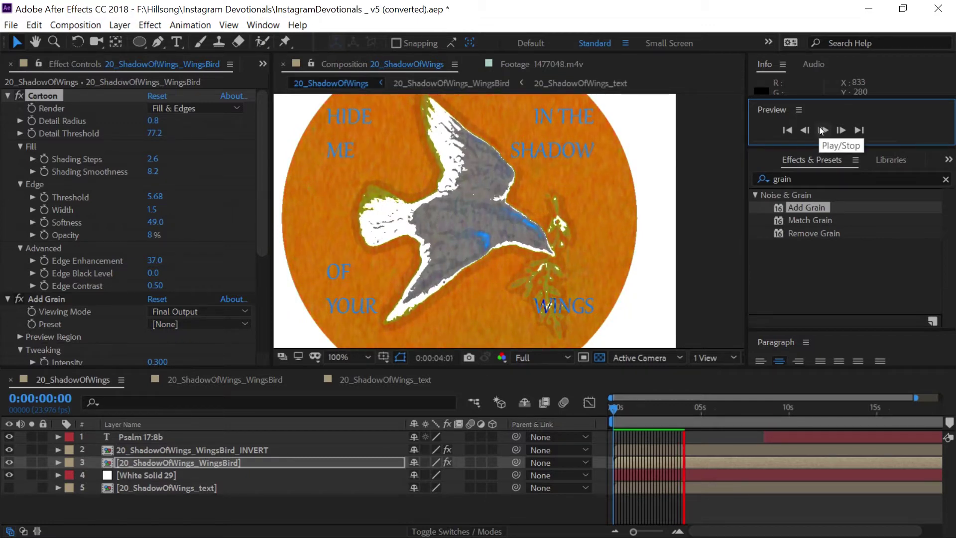
left_click(823, 131)
left_click(619, 408)
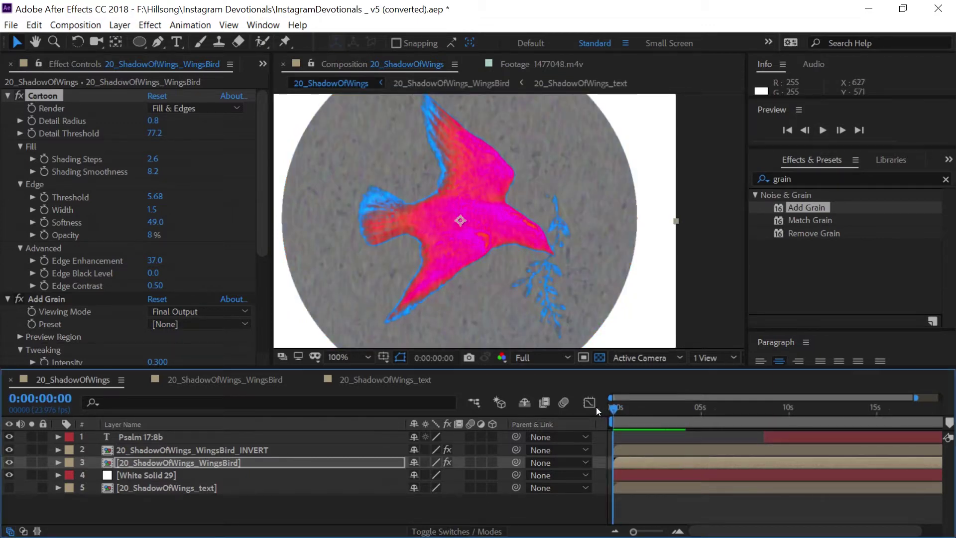
left_click(822, 130)
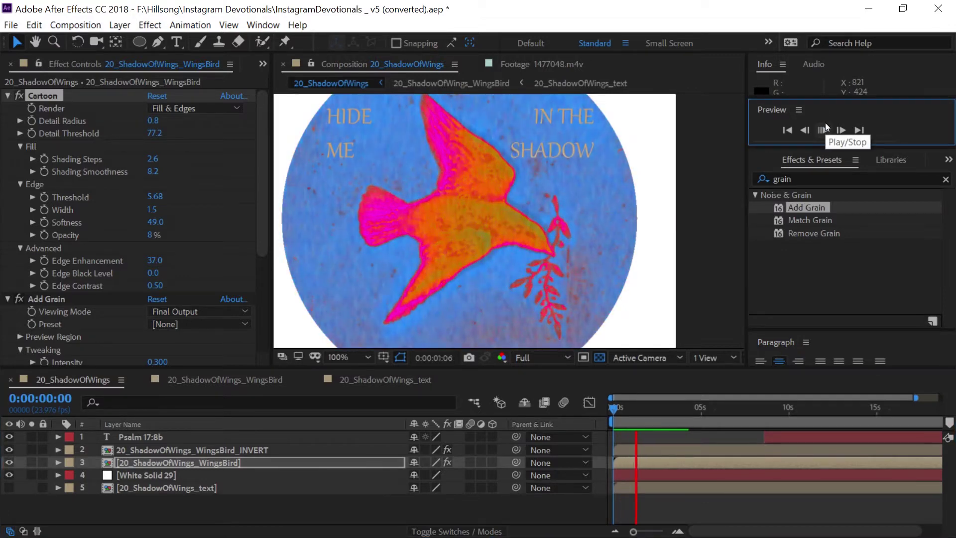
left_click(823, 130)
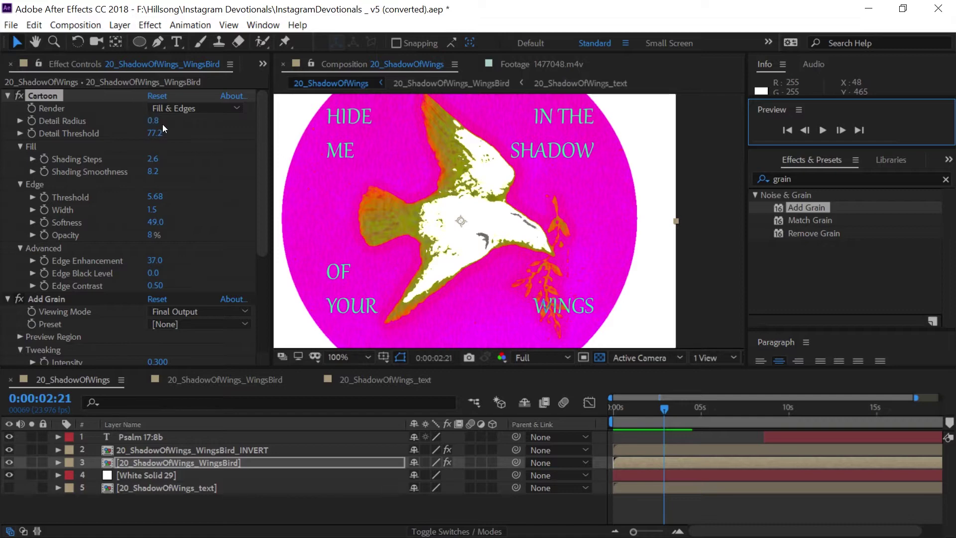
- Set Cartoon Detail Radius 0.0, Threshold 48.1, Edge Threshold 2.36, Width 2.2, Softness 1.0, Enhancement -99.0
left_click_drag(153, 120, 136, 121)
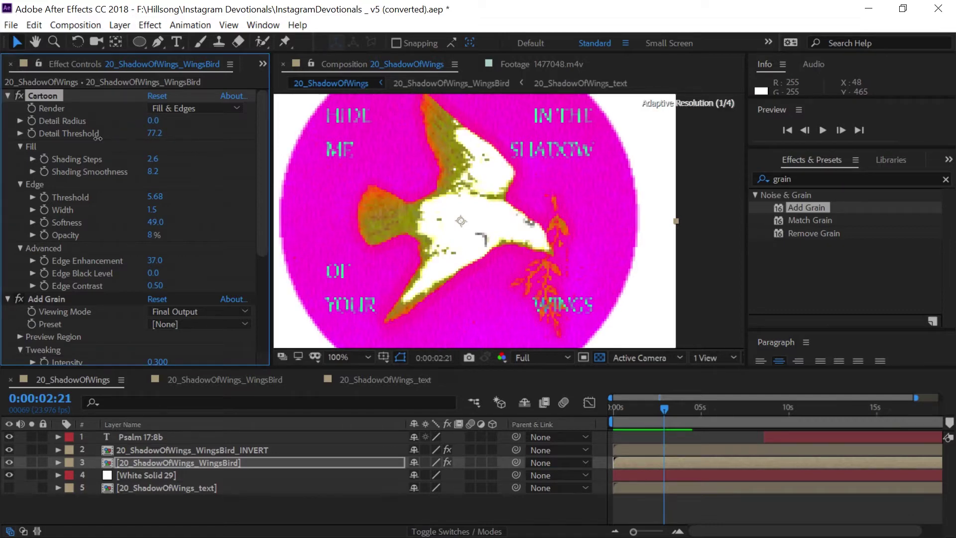
left_click_drag(160, 137, 16, 206)
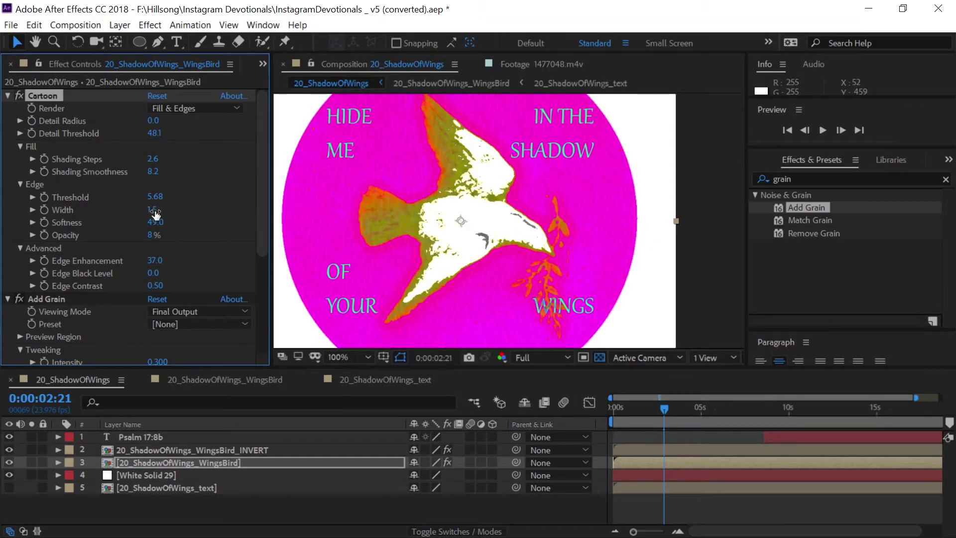
left_click_drag(156, 197, 3, 287)
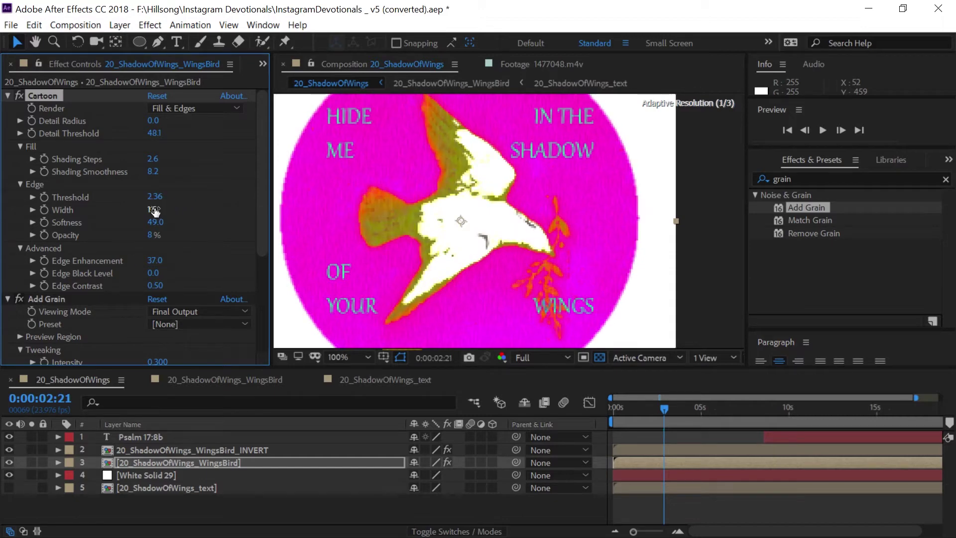
left_click_drag(155, 212, 241, 207)
left_click_drag(156, 223, 159, 268)
left_click_drag(99, 266, 104, 267)
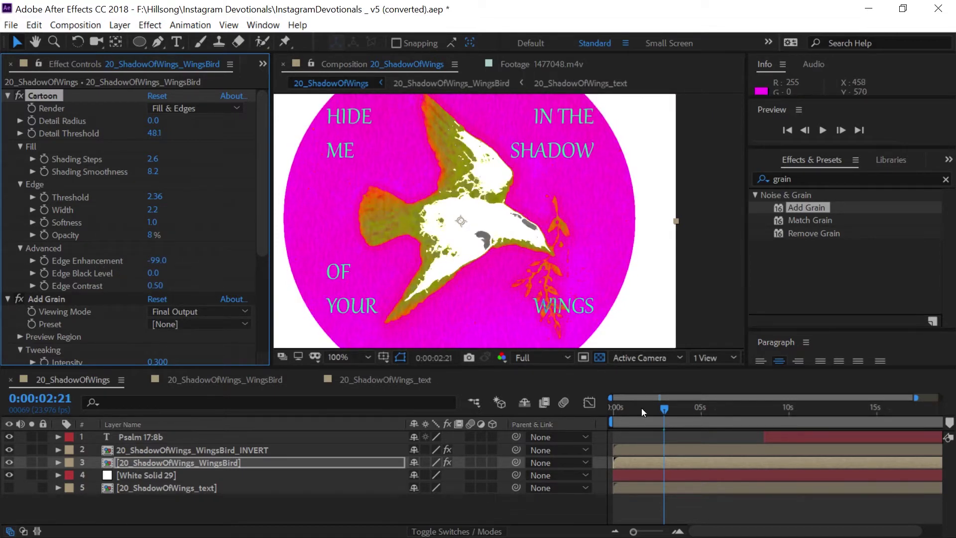
left_click_drag(642, 408, 721, 412)
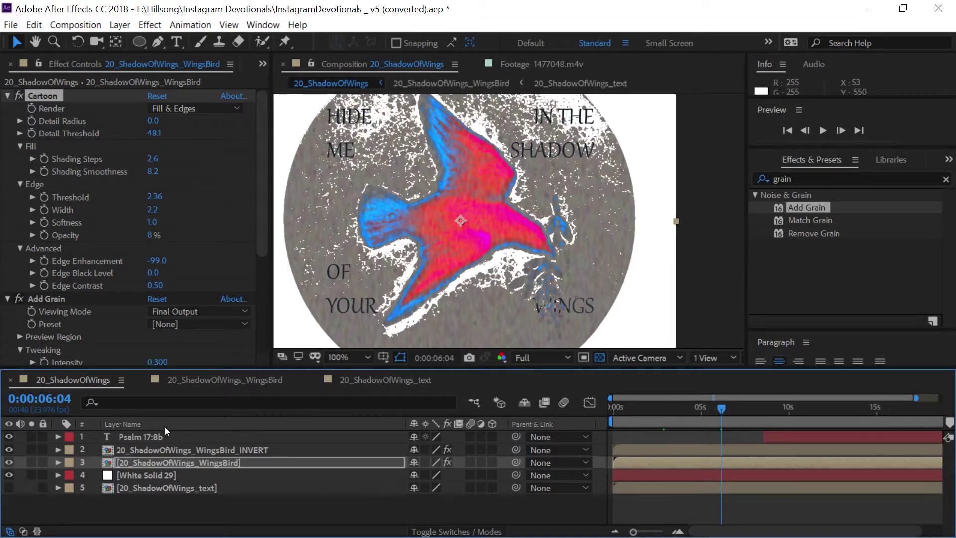
- In the 20_ShadowOfWings_WingsBird comp, reposition the grey and blue Colorama output cycle stops
left_click(204, 387)
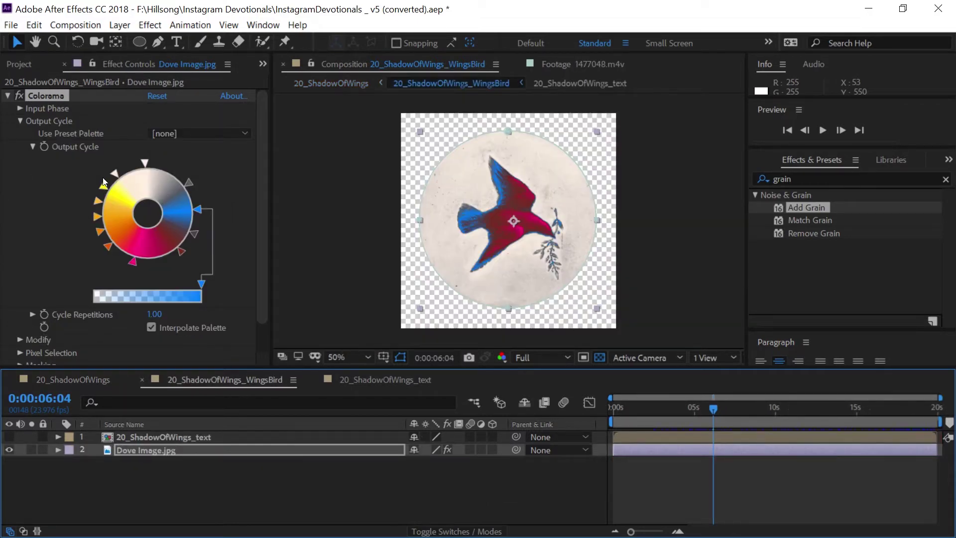
mouse_move(190, 186)
left_mouse_down()
mouse_move(200, 222)
mouse_move(192, 239)
left_mouse_up()
left_click(195, 195)
left_click_drag(197, 185, 178, 170)
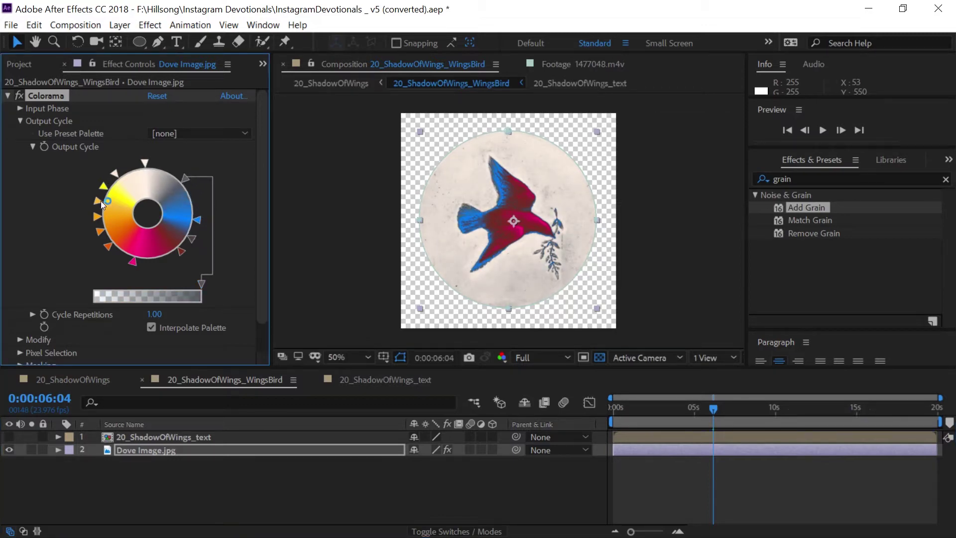
- Add a new orange stop, remove the white stop, and nudge the grey stop clockwise
mouse_move(100, 201)
left_mouse_down()
mouse_move(94, 217)
mouse_move(65, 224)
mouse_move(96, 219)
mouse_move(98, 204)
left_mouse_up()
left_click(100, 234)
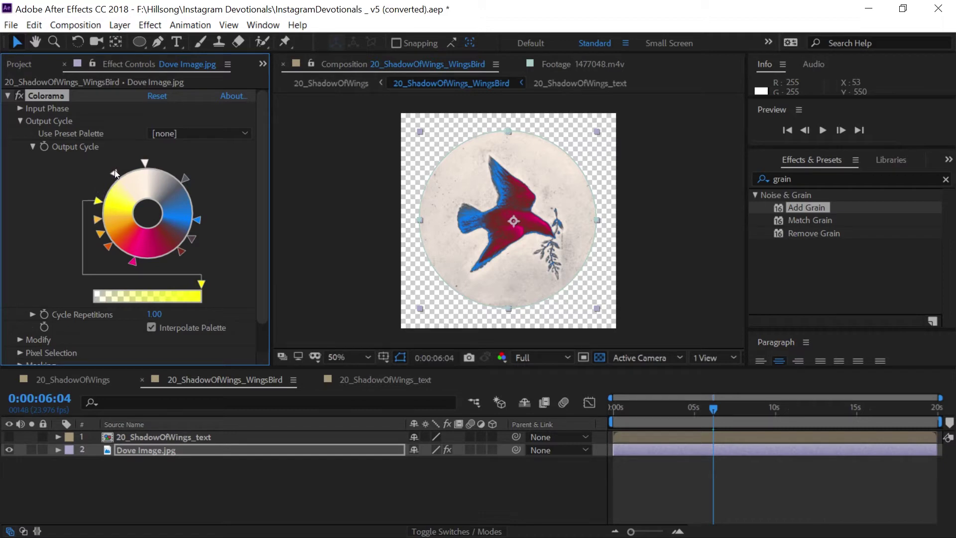
left_click_drag(114, 172, 131, 149)
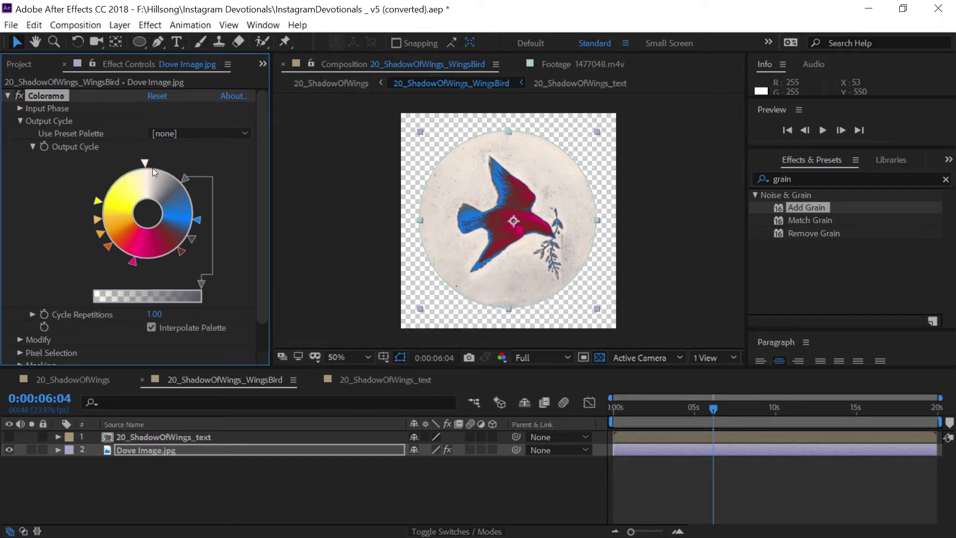
left_click_drag(194, 187, 199, 191)
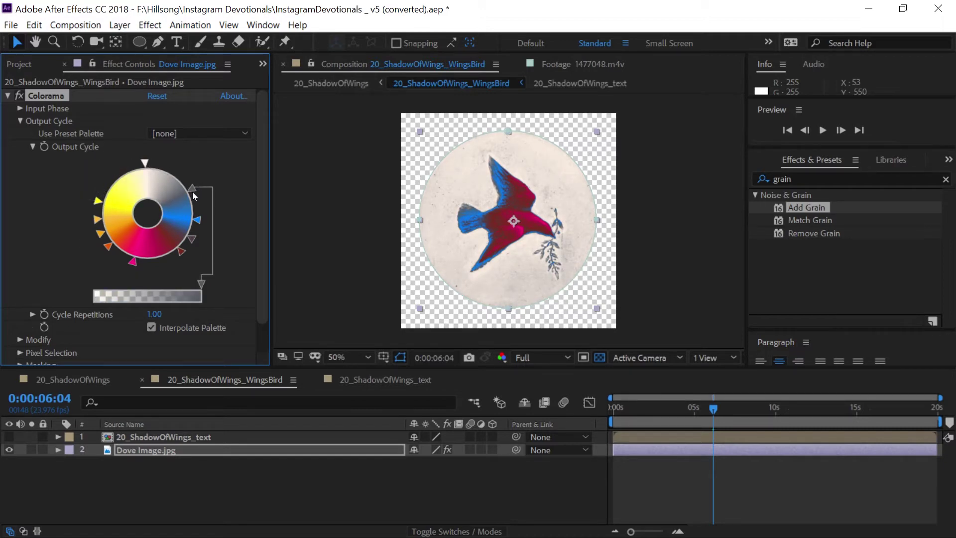
- Back in 20_ShadowOfWings, disable the Cartoon effect and scrub the timeline to check the dove
left_click(103, 379)
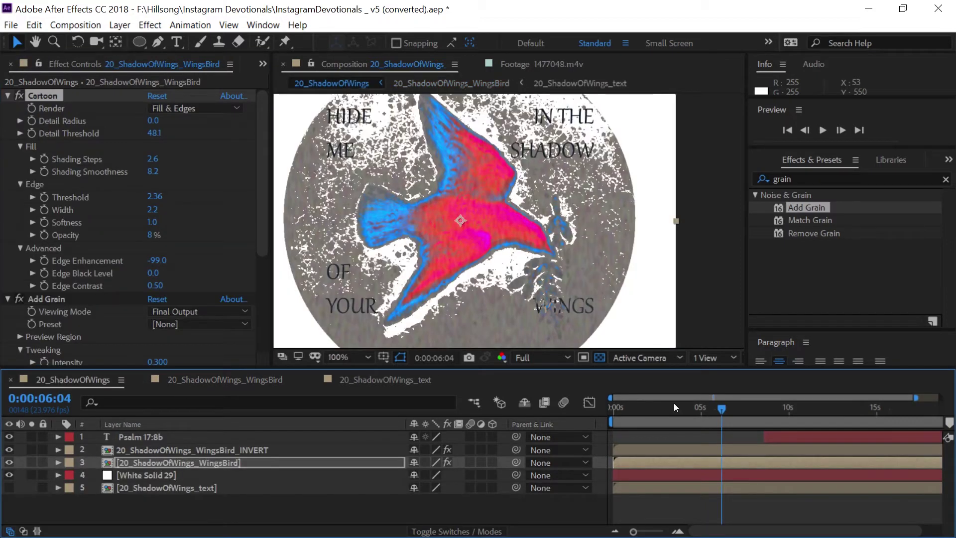
left_click_drag(726, 414, 668, 417)
left_click(20, 95)
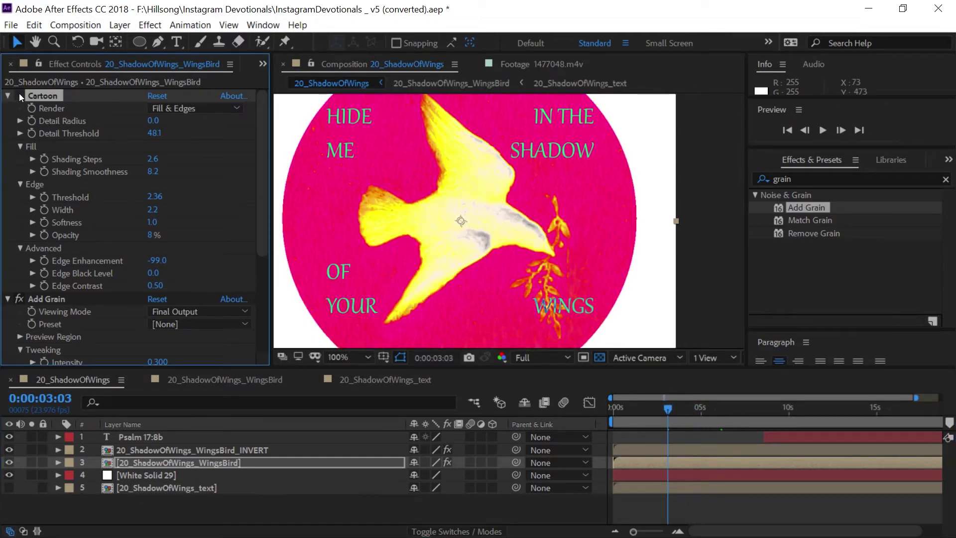
left_click_drag(616, 408, 651, 408)
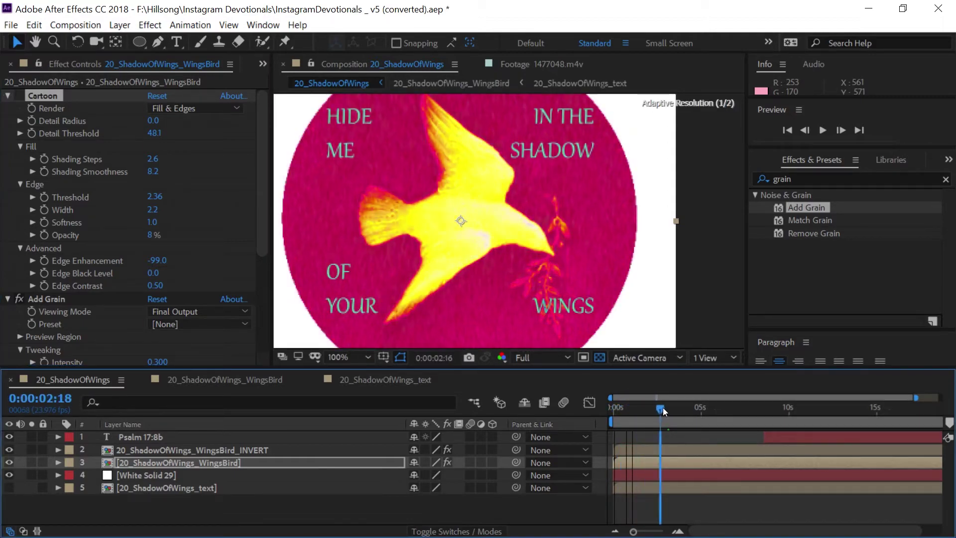
left_click_drag(665, 407, 699, 397)
left_click(8, 95)
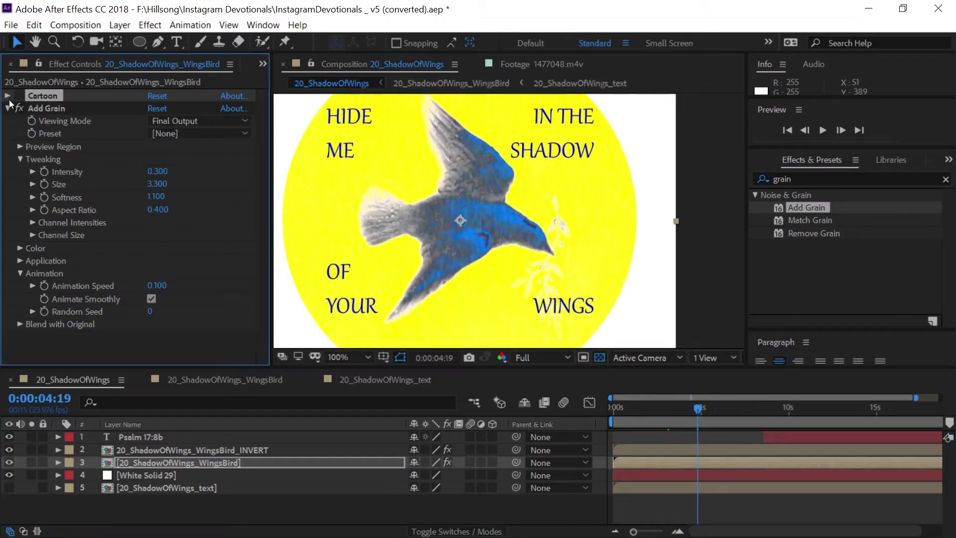
left_click(614, 409)
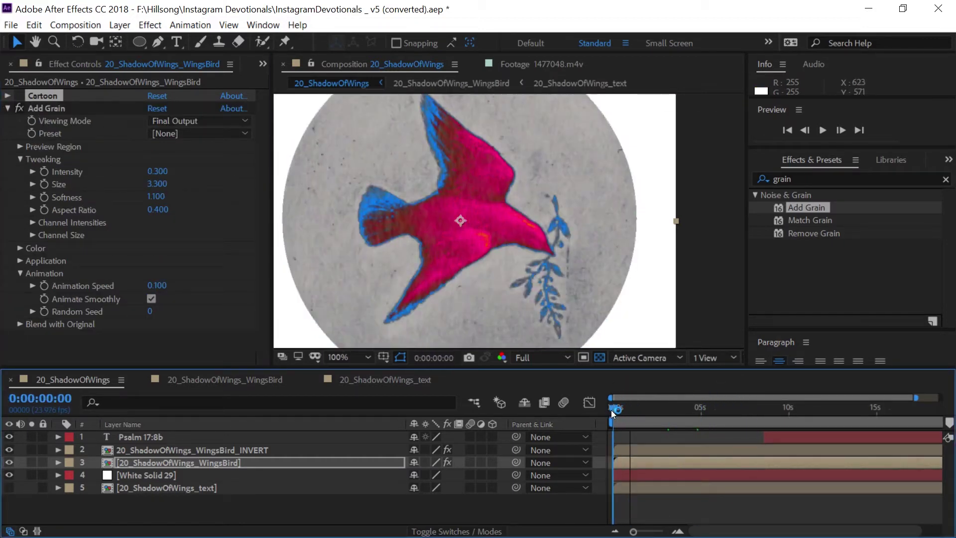
mouse_move(614, 410)
left_mouse_down()
mouse_move(748, 420)
mouse_move(853, 402)
mouse_move(617, 394)
left_mouse_up()
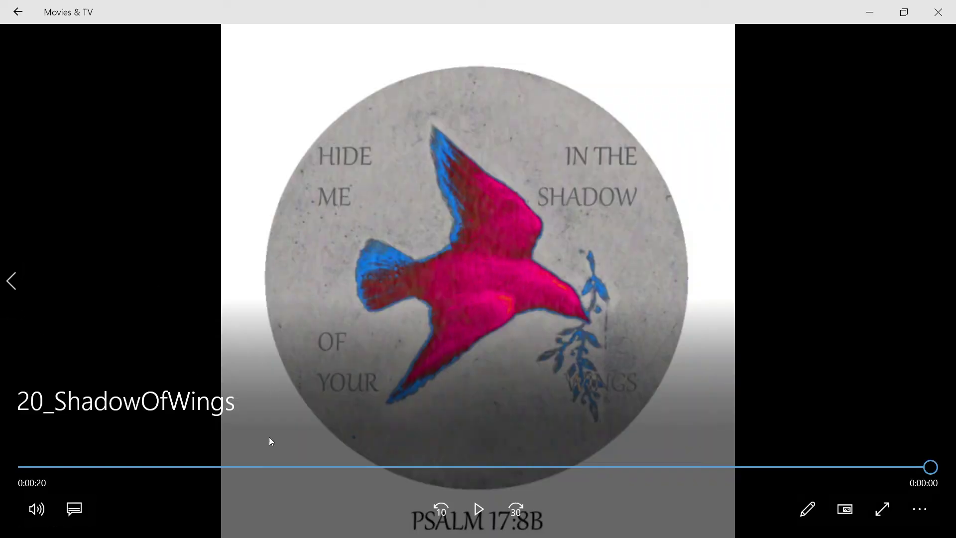
- Replay the rendered 20_ShadowOfWings video from the start in Movies & TV
left_click(479, 509)
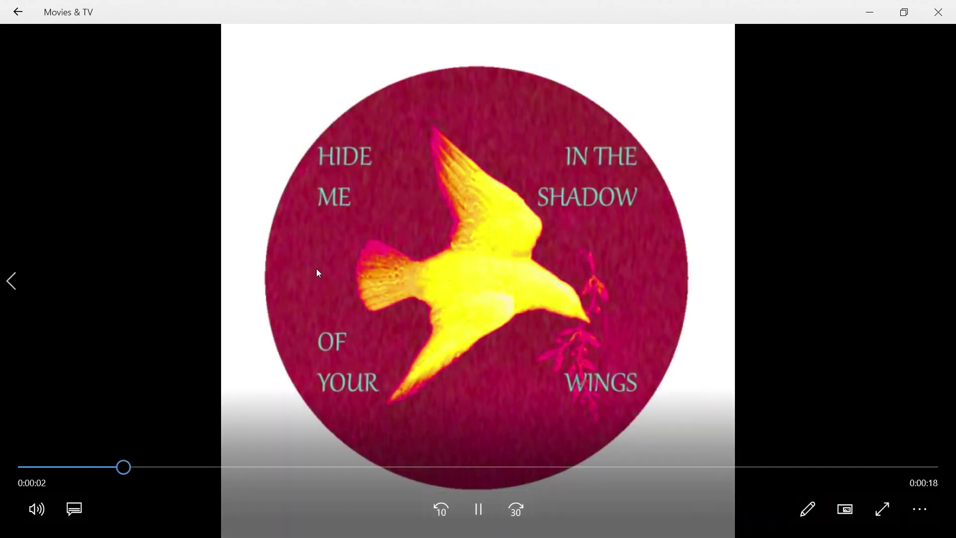